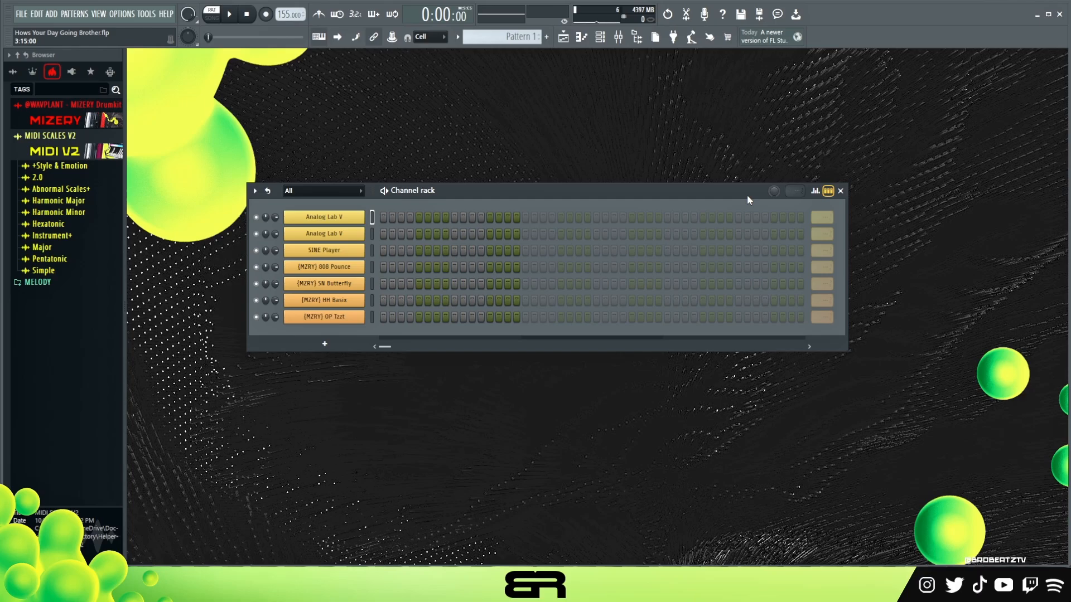
# - Check the Hyperlipz preset in the first Analog Lab V channel and close the plugin
pyautogui.click(349, 217)
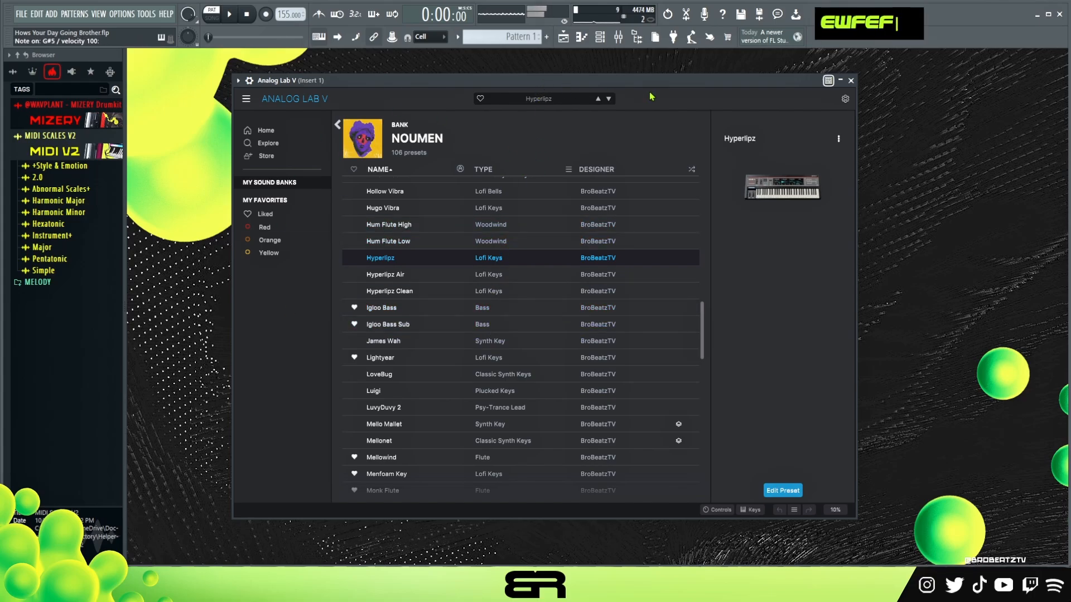
pyautogui.click(849, 81)
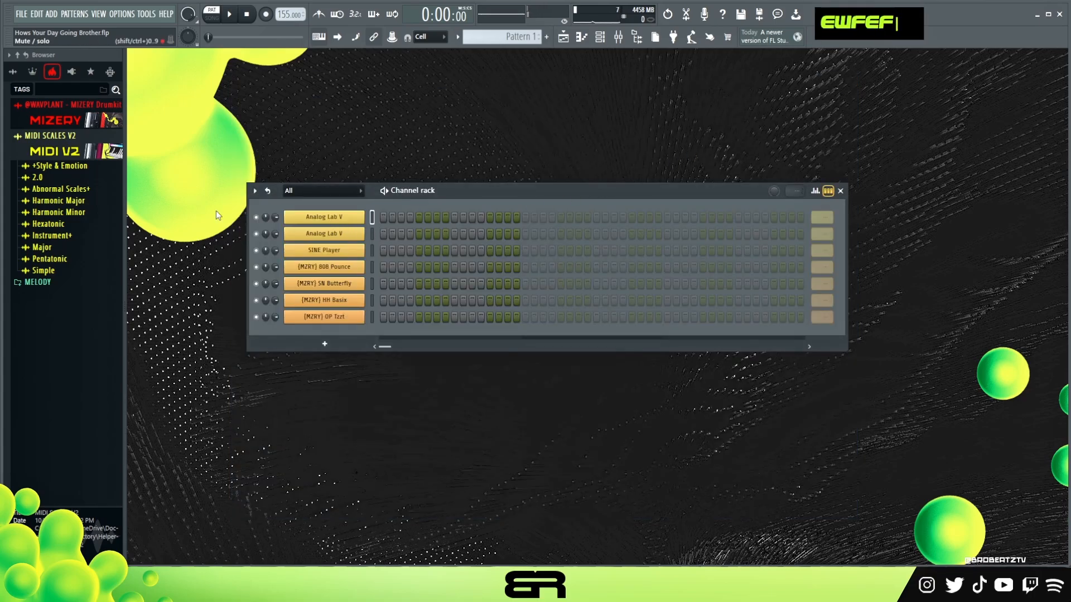
# - Load the D# scale MIDI from the Major > Minor (Aeo) folder of MIDI Scales V2 as the first channel in the rack
pyautogui.click(42, 247)
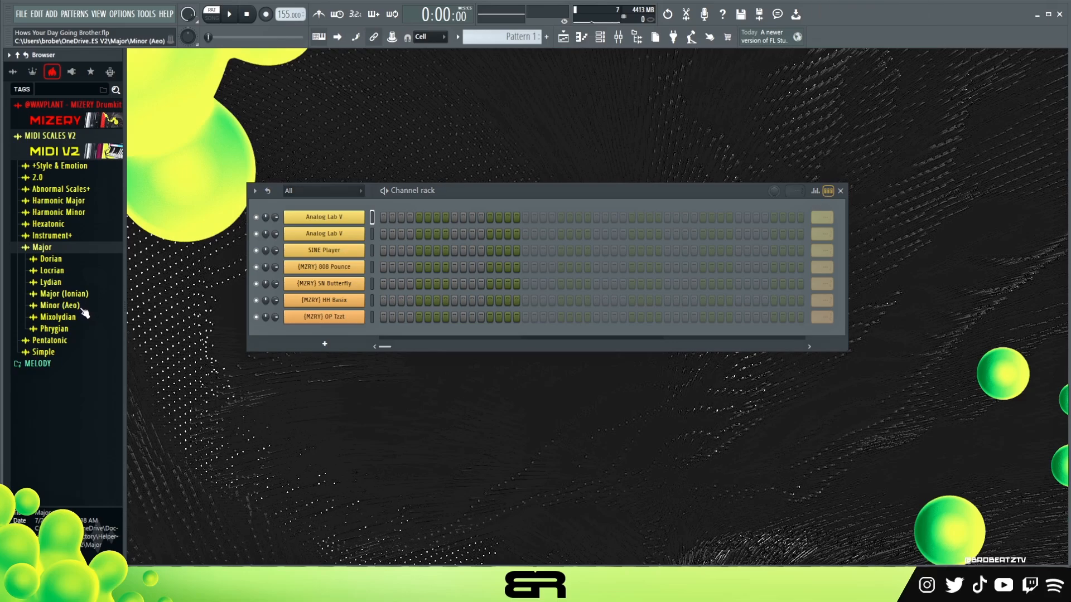
pyautogui.click(61, 305)
pyautogui.moveTo(62, 350); pyautogui.dragTo(161, 343)
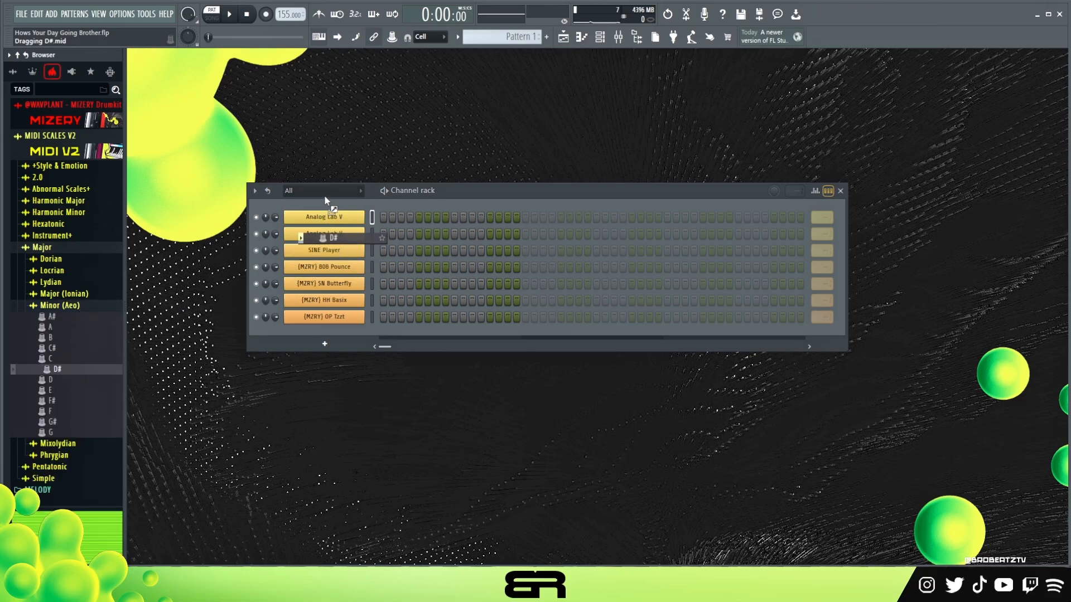
pyautogui.moveTo(326, 206); pyautogui.dragTo(327, 207)
pyautogui.moveTo(419, 191)
pyautogui.mouseDown()
pyautogui.moveTo(455, 192)
pyautogui.moveTo(428, 188)
pyautogui.mouseUp()
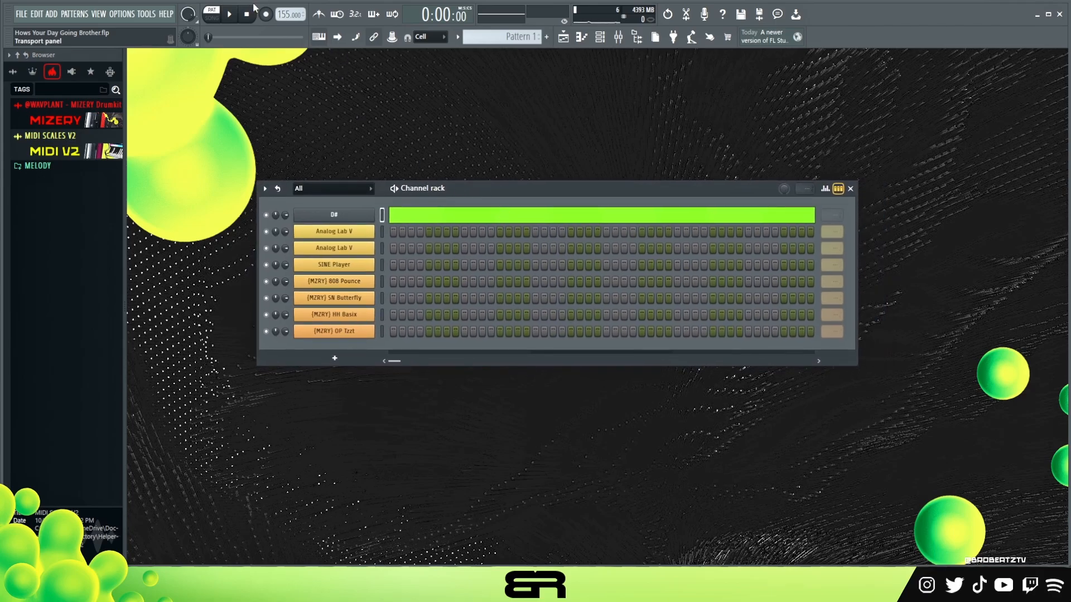
# - Draw a two-bar D#4 note from bar 1 in the piano roll of the first Analog Lab V channel
pyautogui.rightClick(346, 231)
pyautogui.click(419, 232)
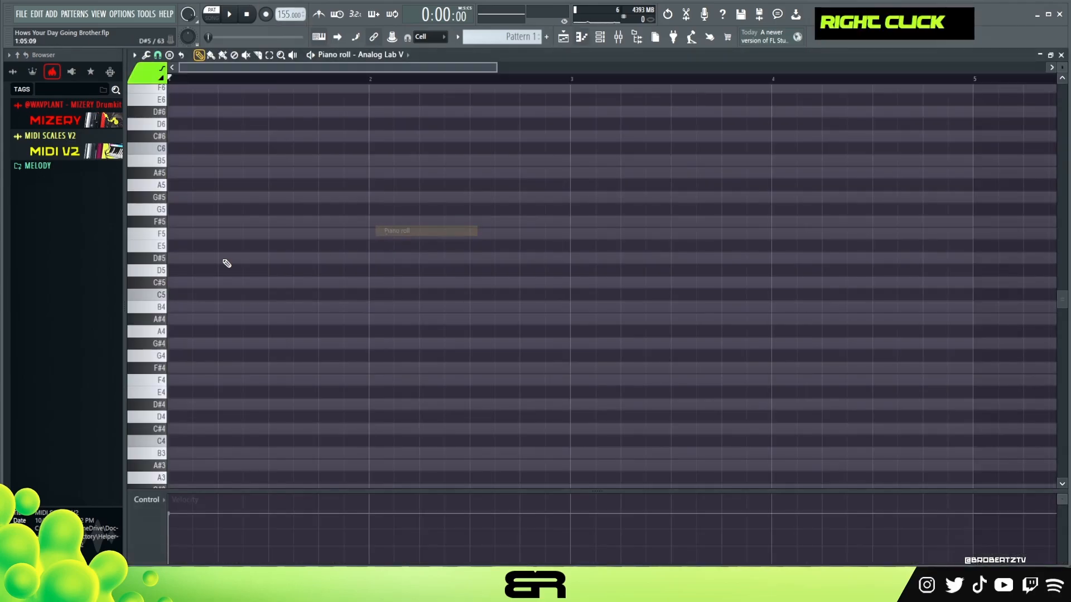
pyautogui.scroll(-1, 311, 272)
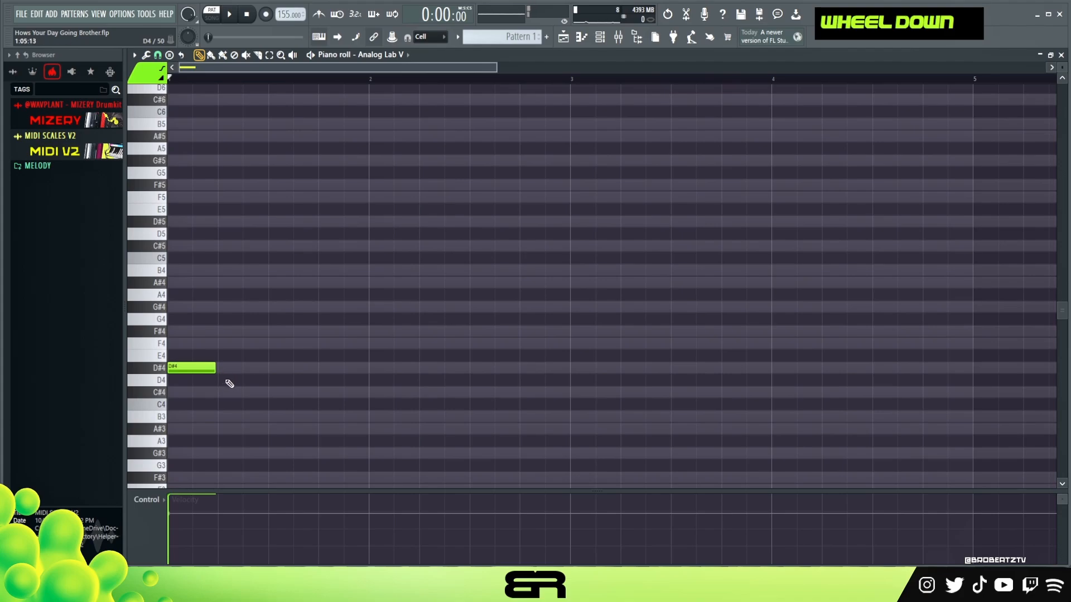
pyautogui.moveTo(216, 369); pyautogui.dragTo(570, 370)
# - Copy the D#4 note to B3 at bar 3, cut it short, and copy it to A#3 at bar 4
pyautogui.keyDown('ctrl'); pyautogui.click(172, 370); pyautogui.keyUp('ctrl')
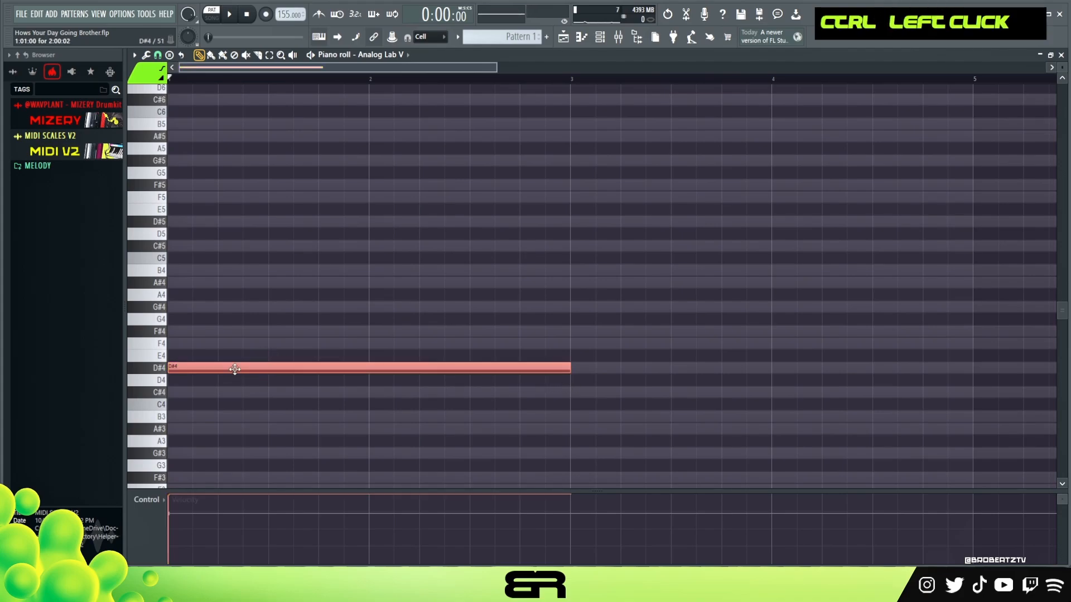
pyautogui.moveTo(229, 381)
pyautogui.mouseDown()
pyautogui.moveTo(206, 420)
pyautogui.moveTo(223, 396)
pyautogui.mouseUp()
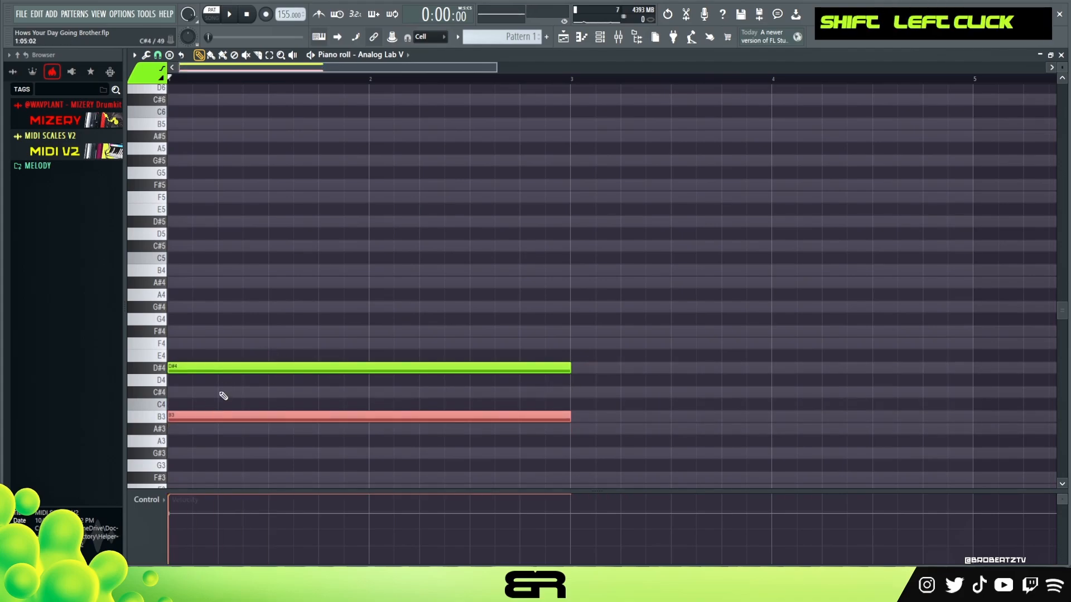
pyautogui.moveTo(200, 417); pyautogui.dragTo(603, 417)
pyautogui.keyDown('ctrl'); pyautogui.click(611, 421); pyautogui.keyUp('ctrl')
pyautogui.hotkey('shift', 'd')
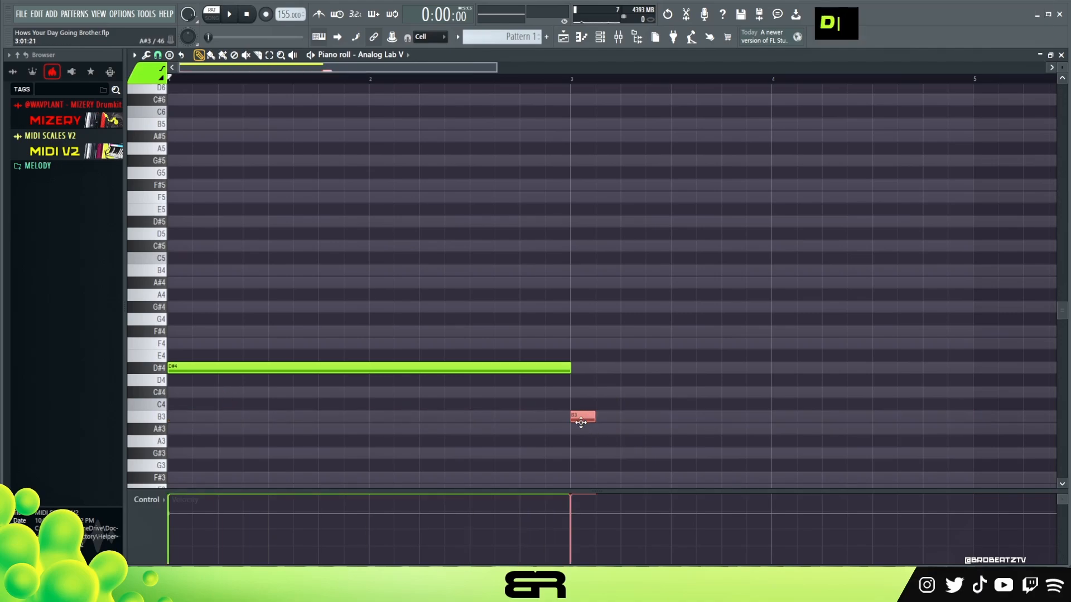
pyautogui.hotkey('ctrl', 'b')
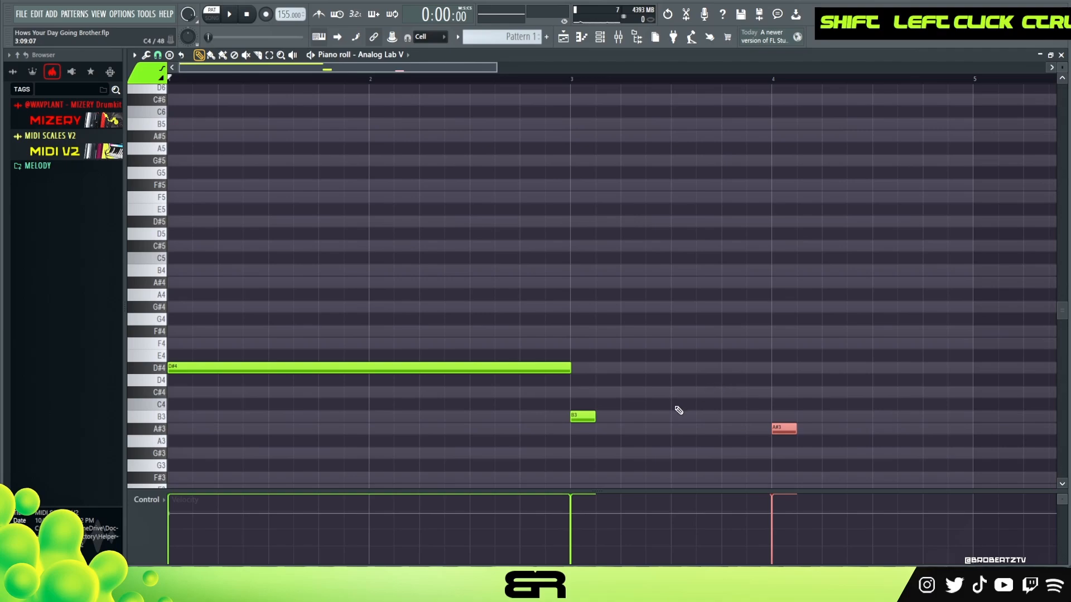
# - Lengthen the B3 and A#3 notes to one bar each and play back the bass line
pyautogui.moveTo(560, 386)
pyautogui.keyDown('ctrl'); pyautogui.mouseDown()
pyautogui.moveTo(808, 437)
pyautogui.moveTo(798, 427)
pyautogui.mouseUp(); pyautogui.keyUp('ctrl')
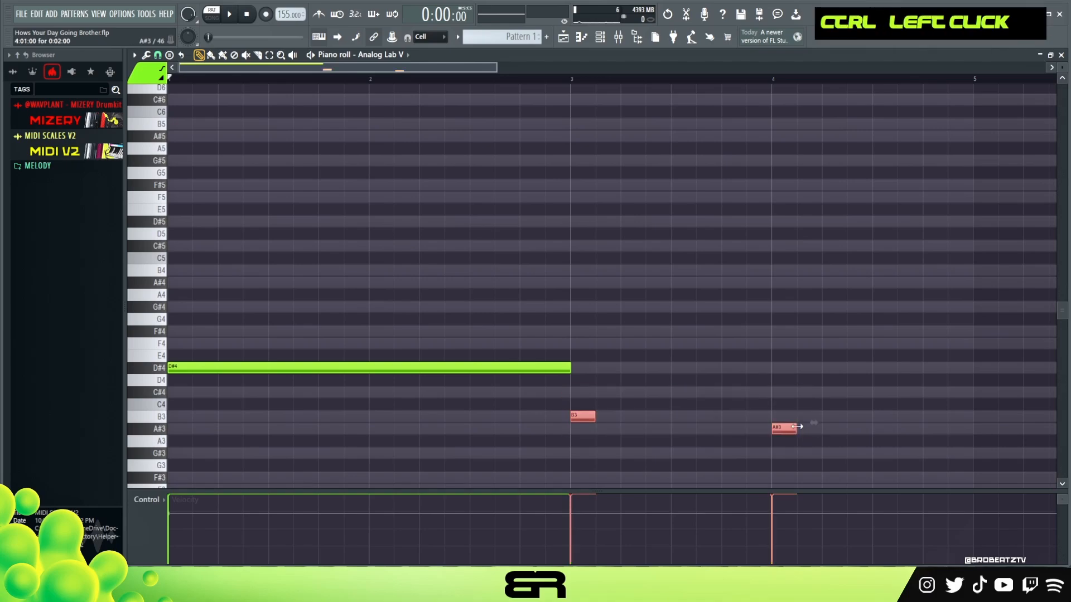
pyautogui.rightClick(945, 364)
pyautogui.press('space')
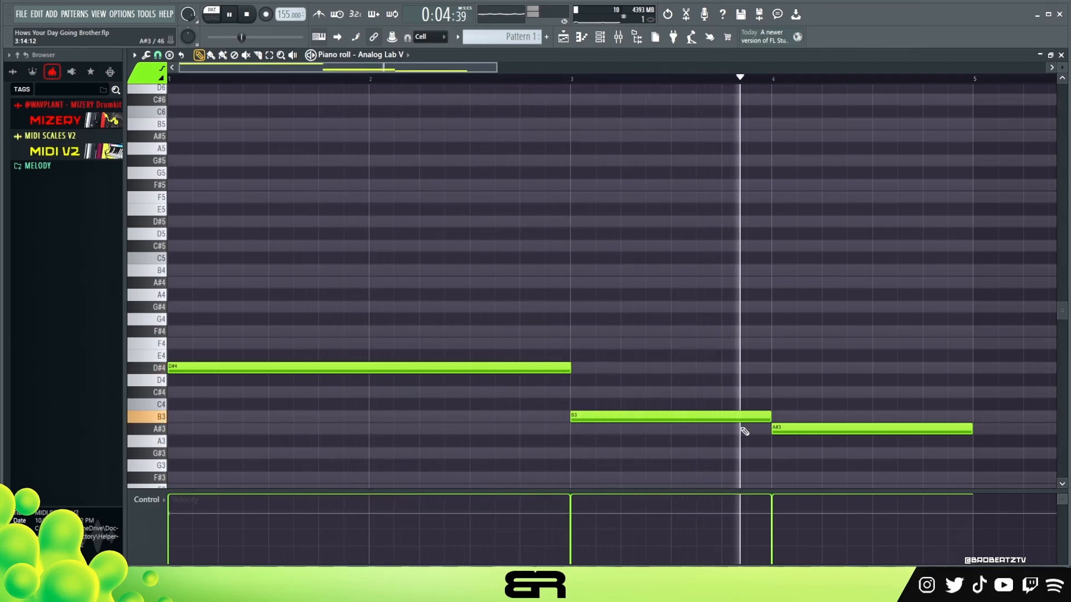
pyautogui.press('space')
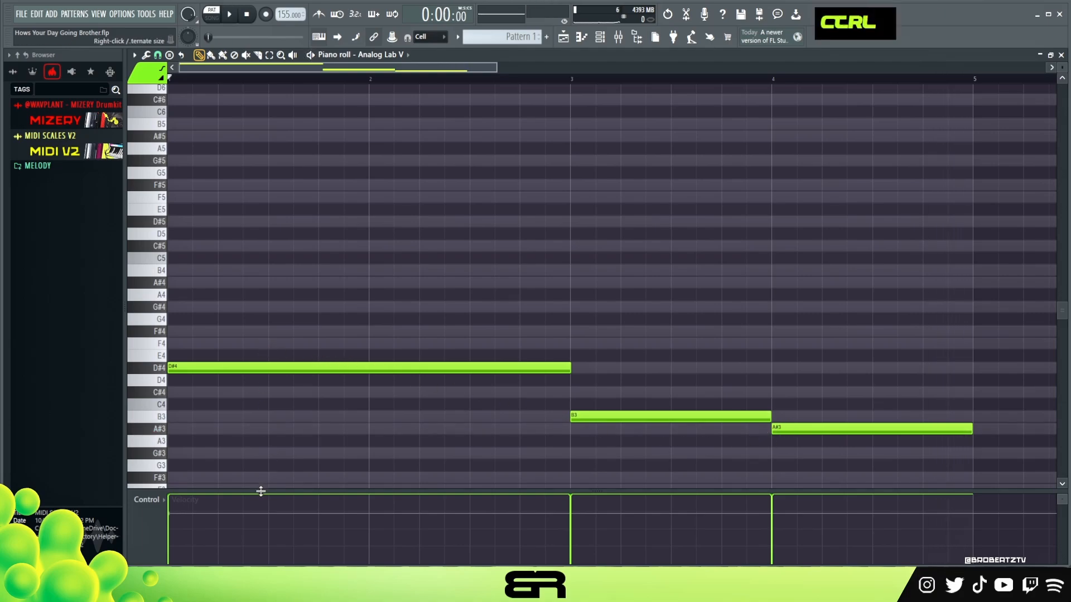
# - Enlarge the note area slightly and copy the D#4 note one octave up to D#5
pyautogui.moveTo(261, 491); pyautogui.dragTo(260, 511)
pyautogui.hotkey('ctrl', 'a')
pyautogui.moveTo(195, 337); pyautogui.dragTo(208, 374)
pyautogui.moveTo(193, 370)
pyautogui.mouseDown()
pyautogui.moveTo(205, 374)
pyautogui.moveTo(196, 372)
pyautogui.mouseUp()
pyautogui.hotkey('ctrl', 'Up')
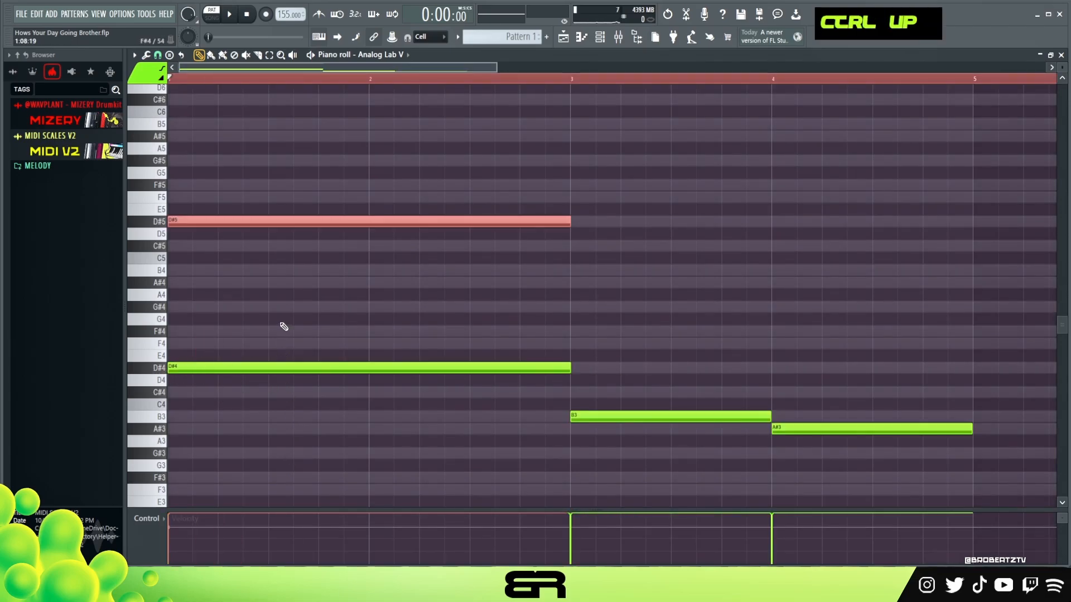
pyautogui.scroll(1, 321, 274)
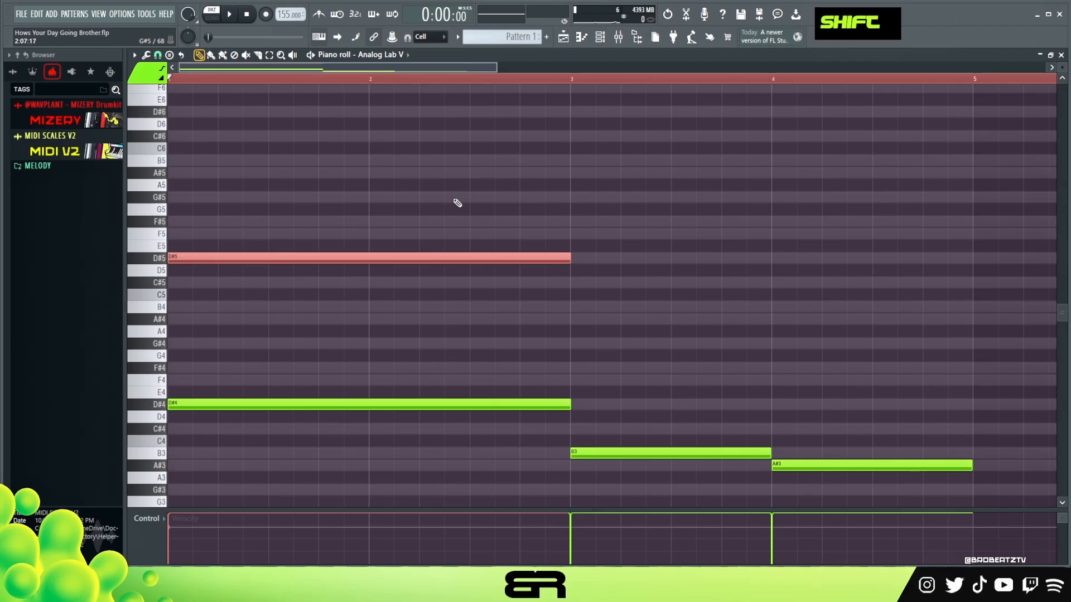
# - Shorten the D#5 note to half a beat at the start of bar 1 and clear the selection
pyautogui.hotkey('shift', 'd')
pyautogui.scroll(2, 234, 91)
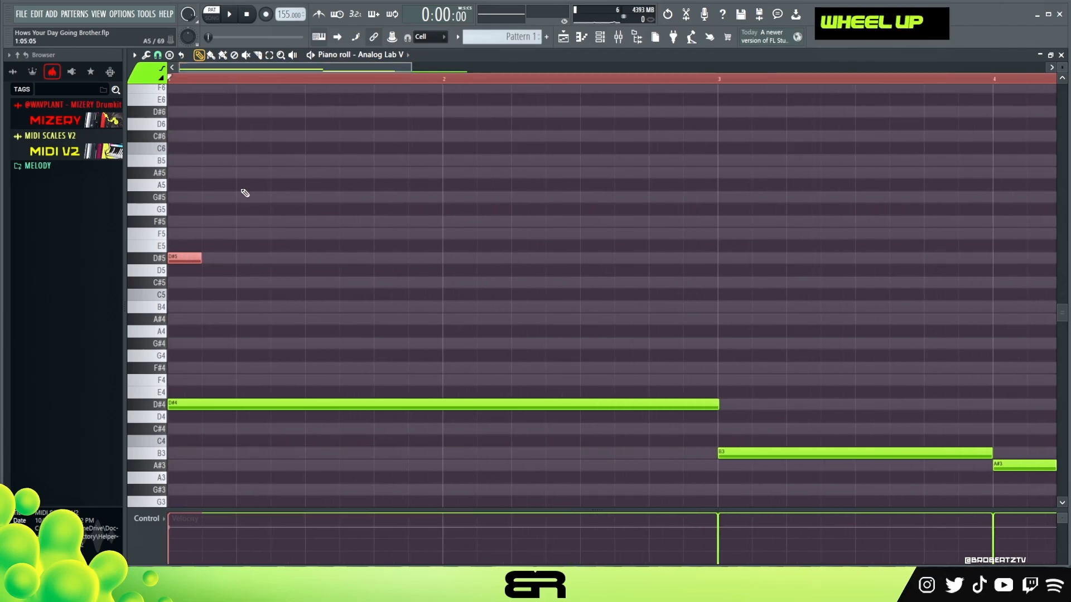
pyautogui.scroll(1, 234, 175)
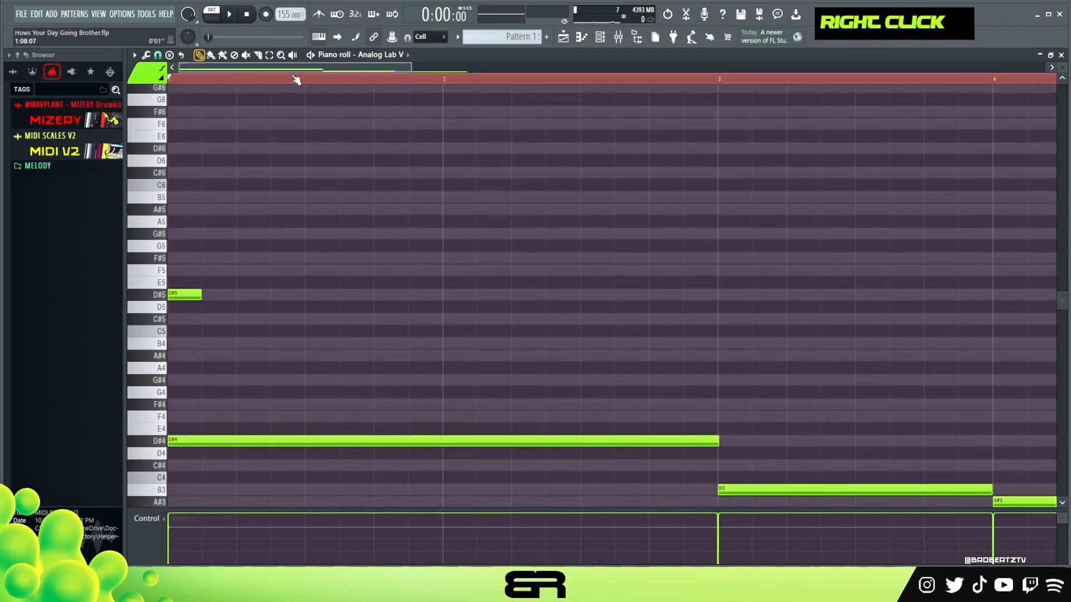
pyautogui.doubleClick(271, 79)
# - Set the snap to 1/3 beat, add consecutive third-beat F5 and F#5 notes in the first beat, and play them back
pyautogui.click(158, 55)
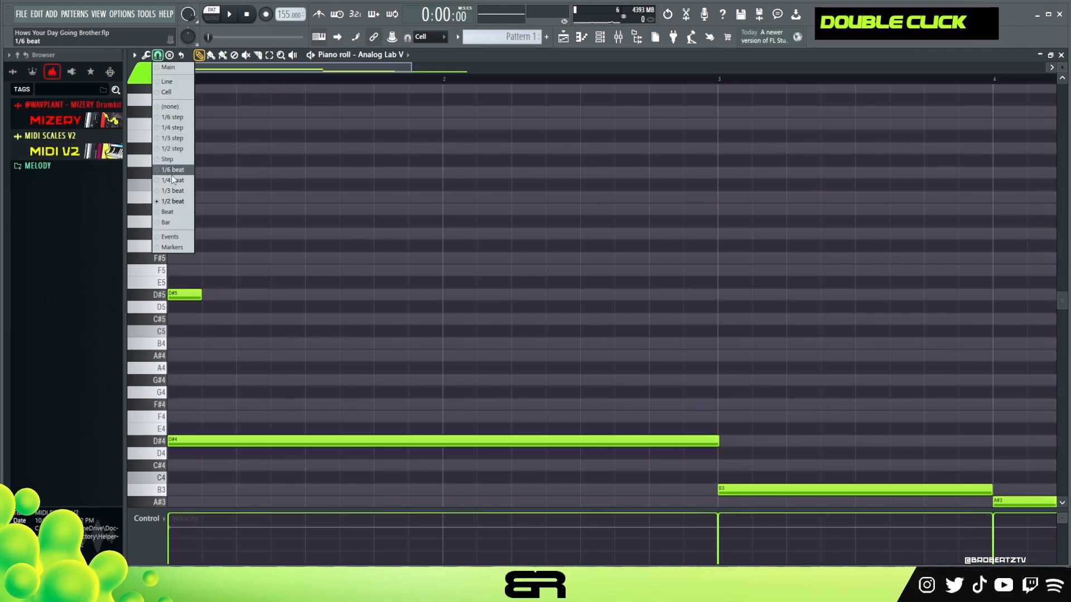
pyautogui.click(172, 191)
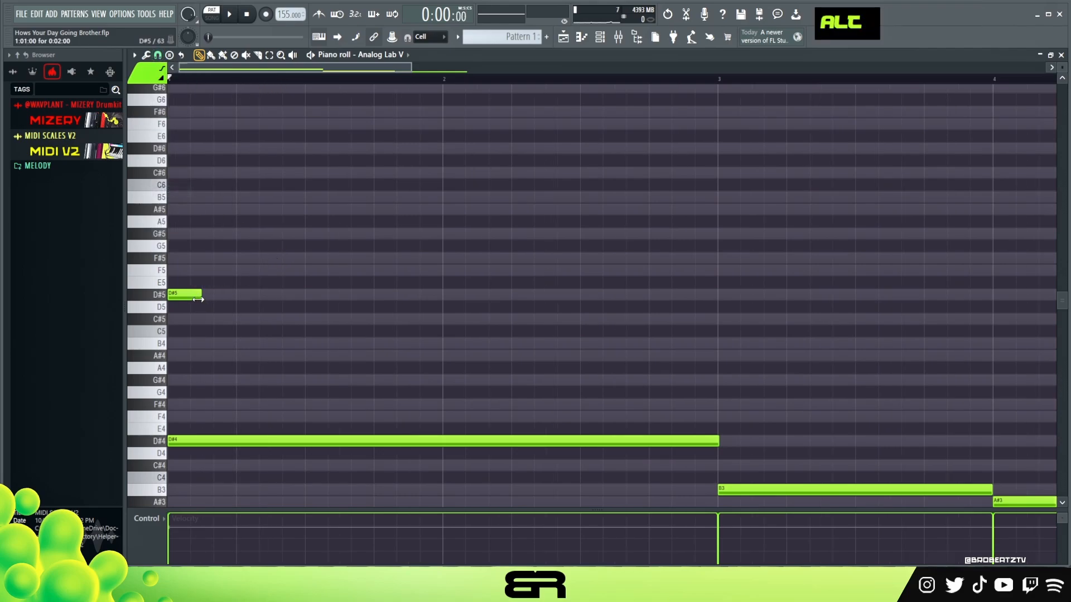
pyautogui.click(193, 272)
pyautogui.click(218, 261)
pyautogui.moveTo(238, 261); pyautogui.dragTo(258, 291)
pyautogui.hotkey('shift', 'd')
pyautogui.rightClick(239, 295)
pyautogui.press('space')
pyautogui.press('space')
pyautogui.press('space')
pyautogui.press('space')
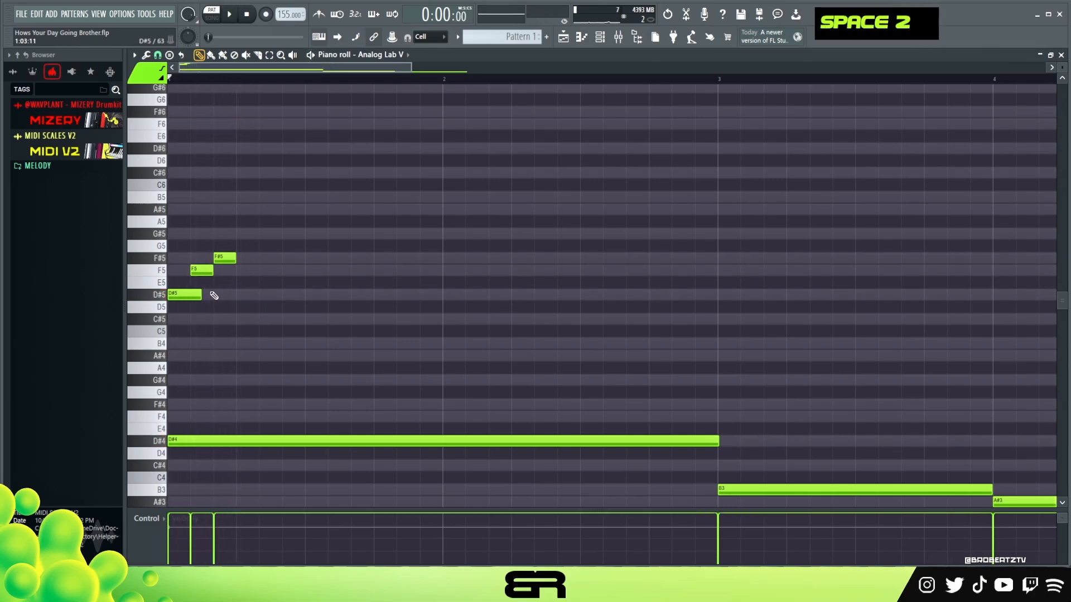
# - Set the snap to 1/2 beat, add a half-beat A#5 note at the start of bar 1, and play it back
pyautogui.click(158, 56)
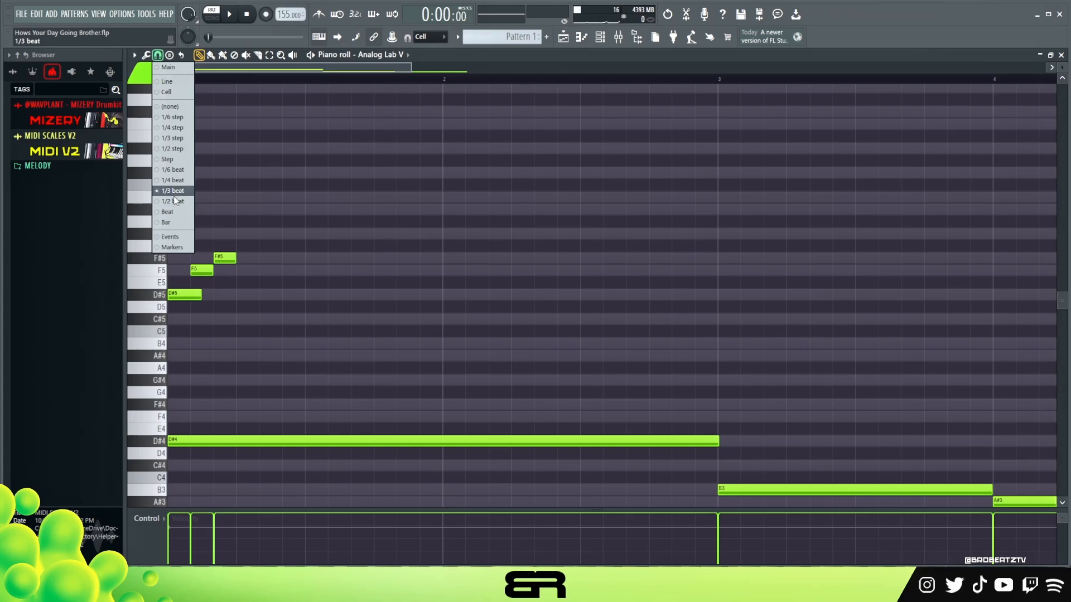
pyautogui.click(174, 196)
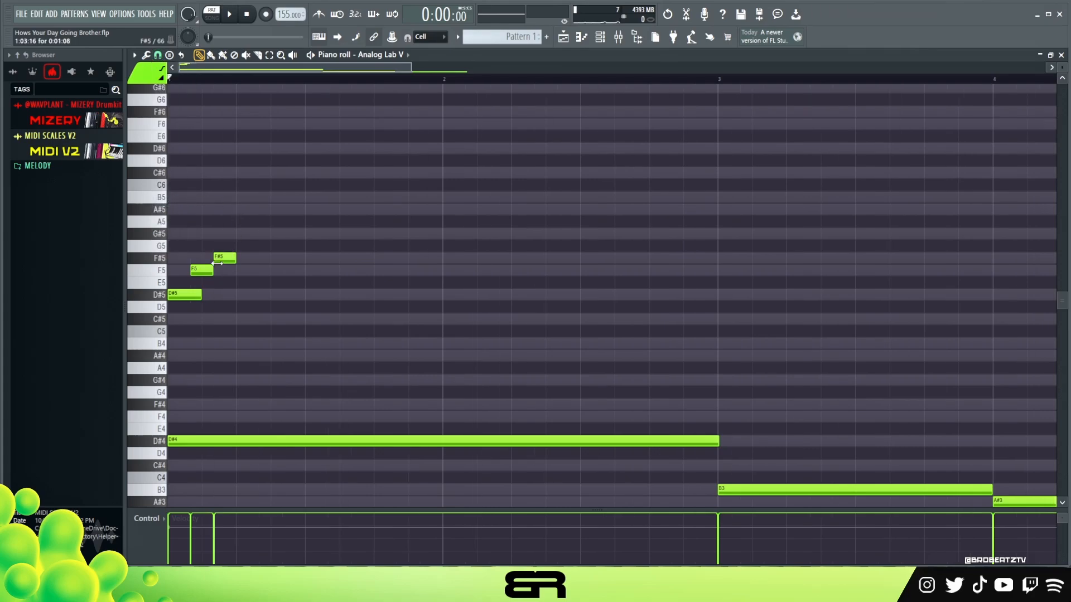
pyautogui.click(188, 210)
pyautogui.moveTo(215, 196); pyautogui.dragTo(256, 235)
pyautogui.hotkey('shift', 'd')
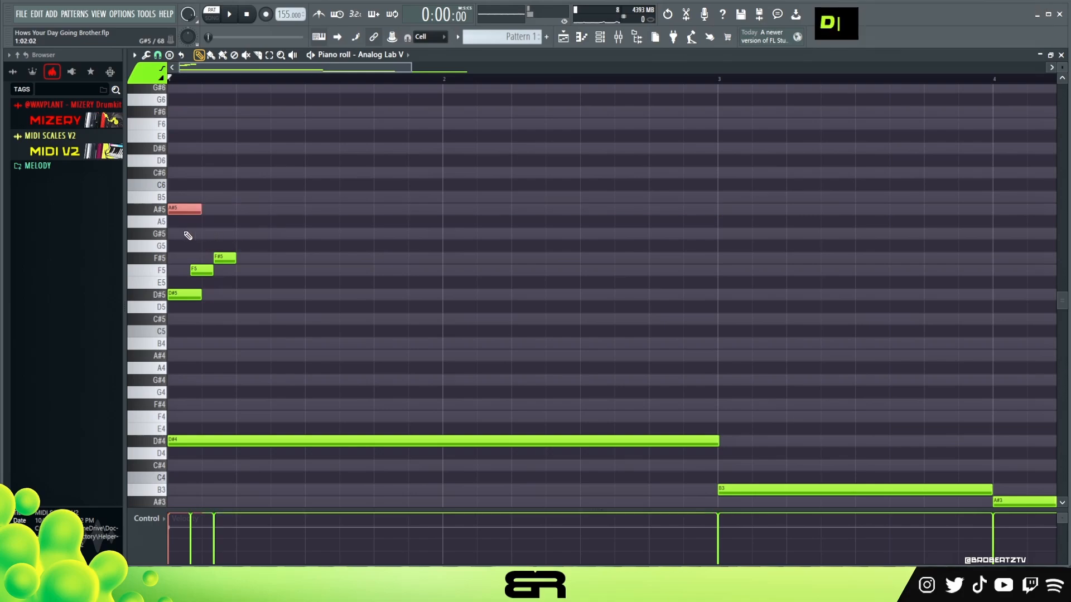
pyautogui.press('space')
pyautogui.click(240, 211)
pyautogui.press('space')
pyautogui.rightClick(241, 212)
pyautogui.press('space')
pyautogui.press('space')
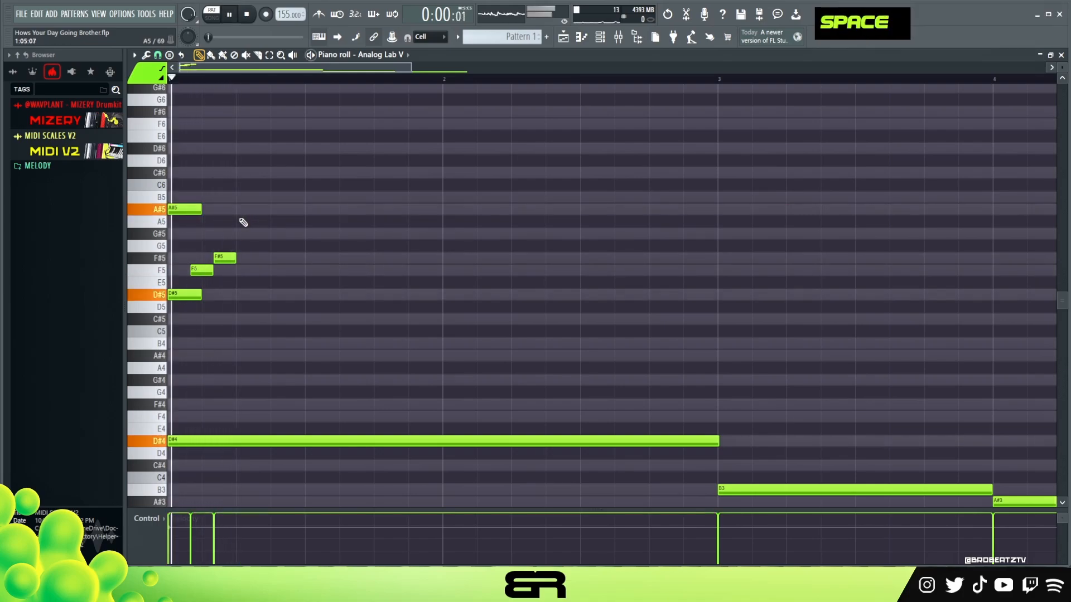
# - Add half-beat G#5 and A#5 notes at beats 2.5 and 3 of bar 1 and play the melody back
pyautogui.click(310, 212)
pyautogui.press('space')
pyautogui.click(288, 235)
pyautogui.moveTo(321, 193); pyautogui.dragTo(387, 256)
pyautogui.press('space')
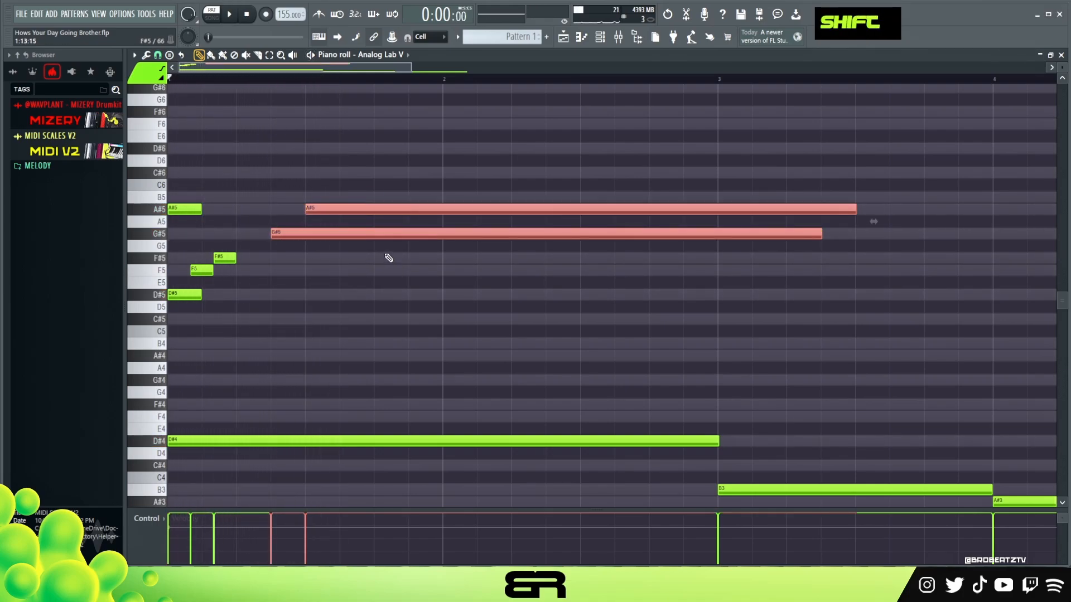
pyautogui.hotkey('shift', 'd')
pyautogui.rightClick(305, 251)
pyautogui.press('space')
pyautogui.press('space')
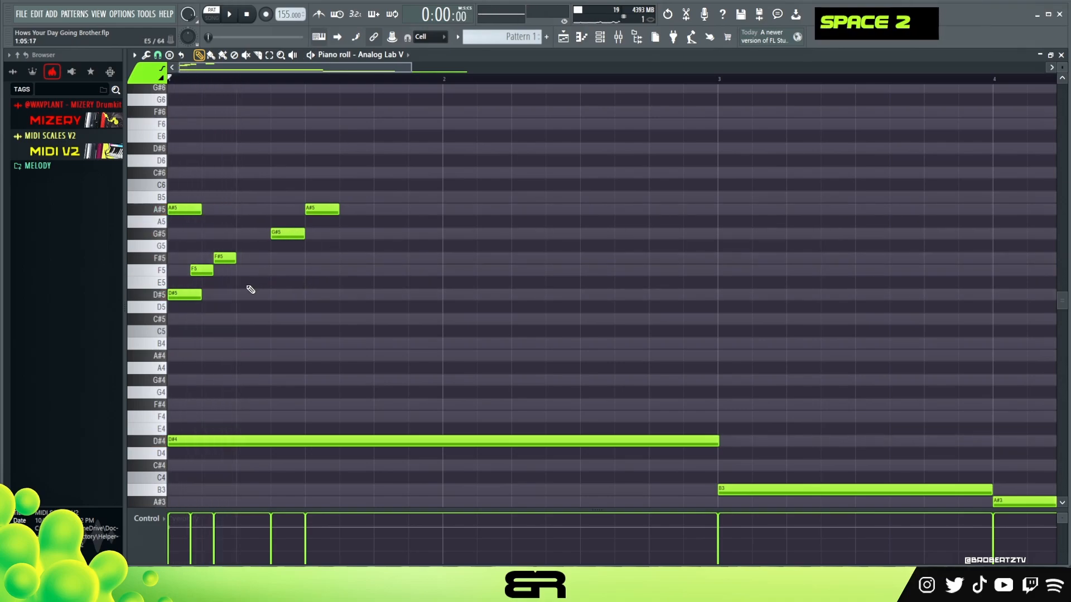
# - Add half-beat D#5 notes at beats 2 and 3.5 of bar 1, playing the melody back after each
pyautogui.rightClick(254, 283)
pyautogui.press('space')
pyautogui.press('space')
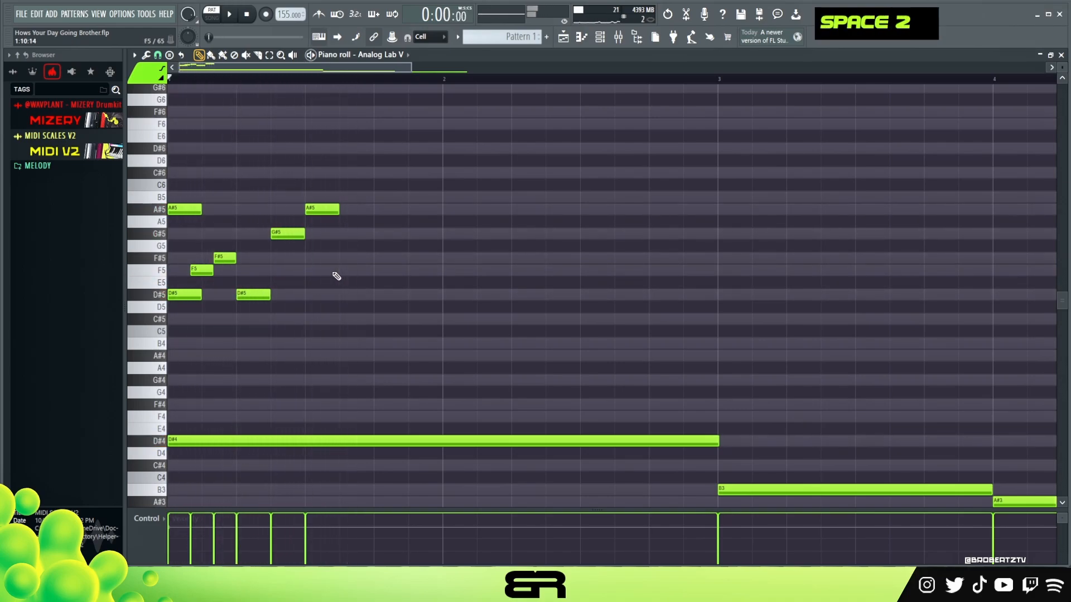
pyautogui.press('space')
pyautogui.press('space')
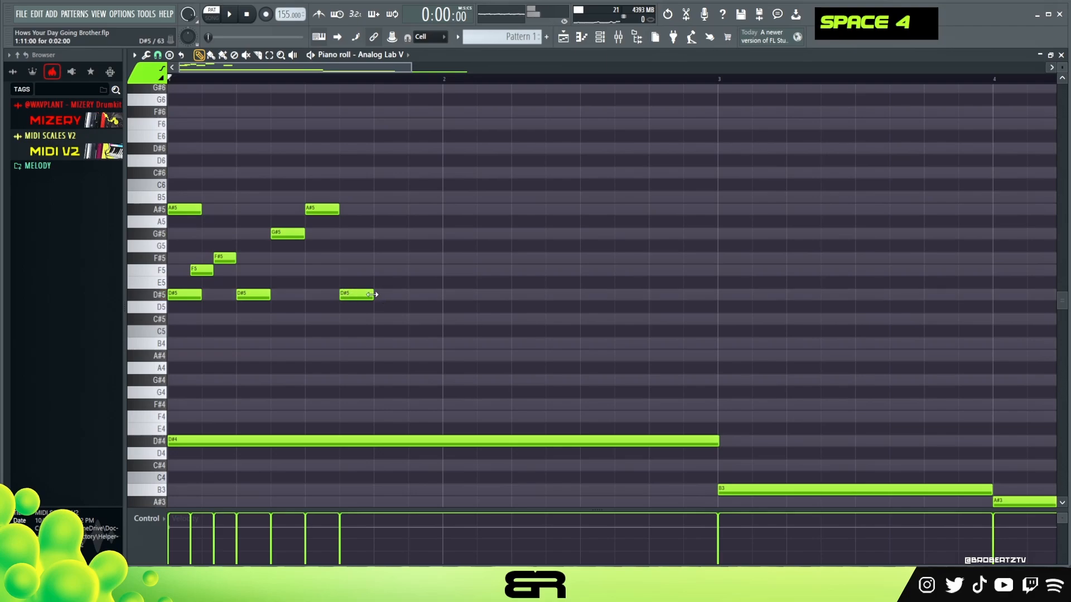
# - Add a D#5 note on beat 4, shorten the D#5 before it, and lengthen the second A#5 to about one beat
pyautogui.click(377, 297)
pyautogui.keyDown('ctrl'); pyautogui.click(361, 294); pyautogui.keyUp('ctrl')
pyautogui.moveTo(371, 296); pyautogui.dragTo(355, 296)
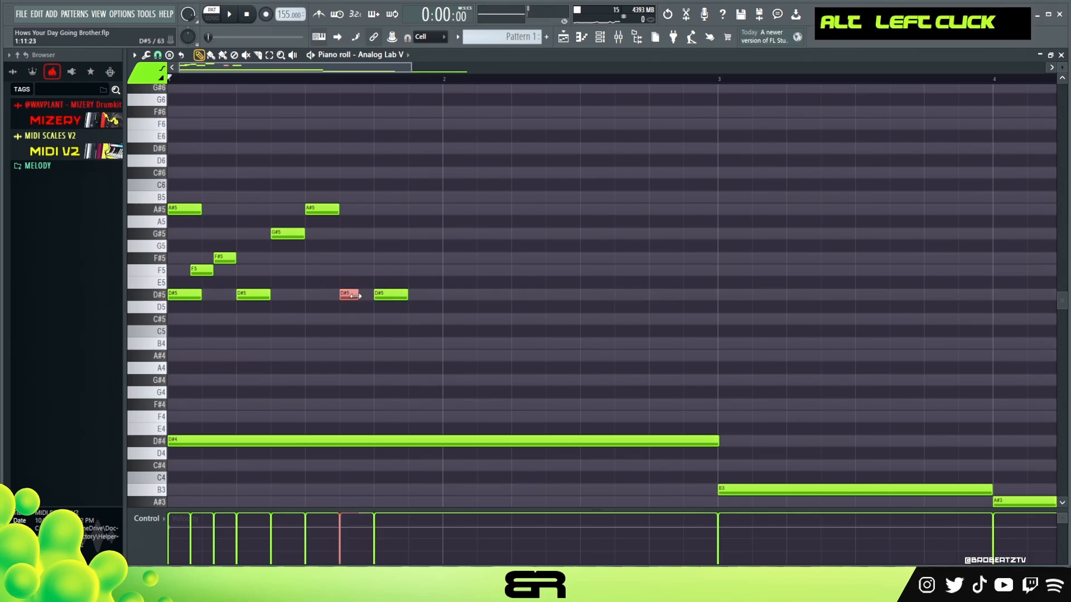
pyautogui.press('space')
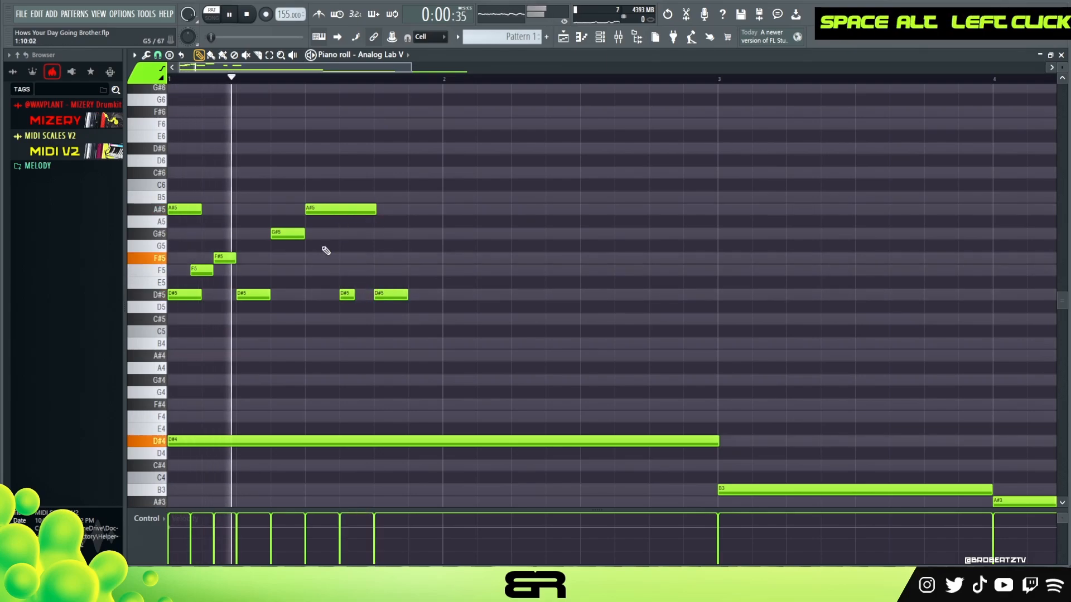
pyautogui.press('space')
pyautogui.press('space')
# - Add an F5 note at beat 4.5 of bar 1, shorten it to about a quarter beat, and play the melody back
pyautogui.click(412, 270)
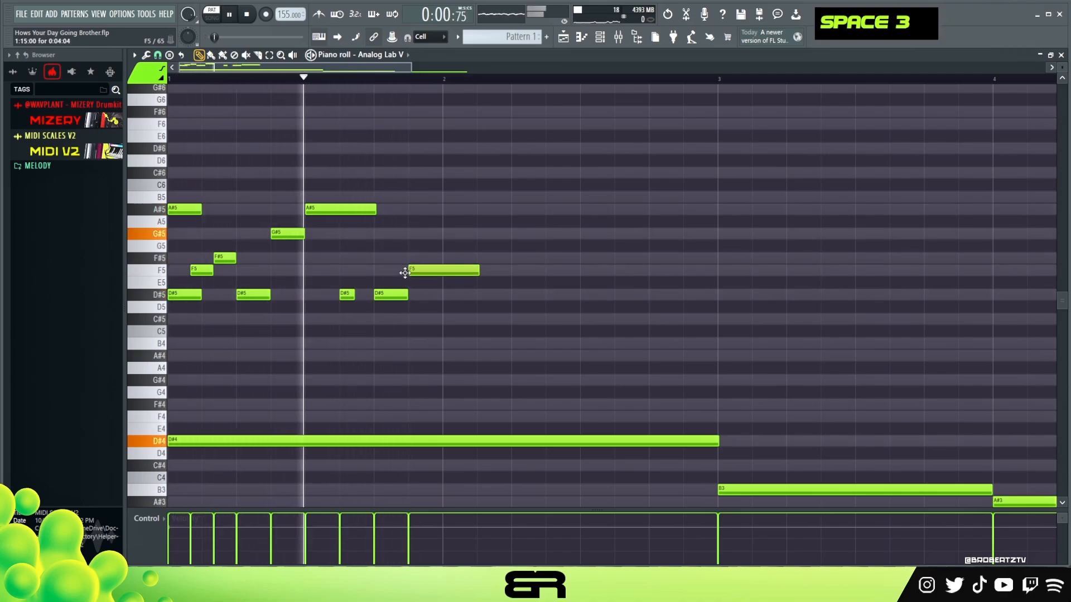
pyautogui.press('space')
pyautogui.press('space')
pyautogui.moveTo(475, 271); pyautogui.dragTo(427, 273)
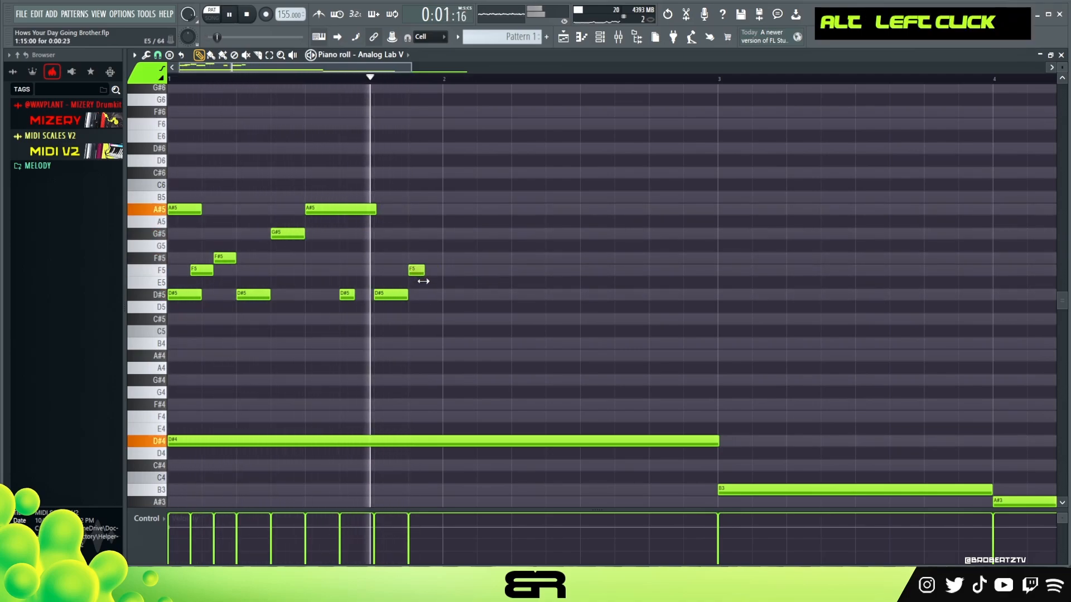
pyautogui.press('space')
pyautogui.press('space')
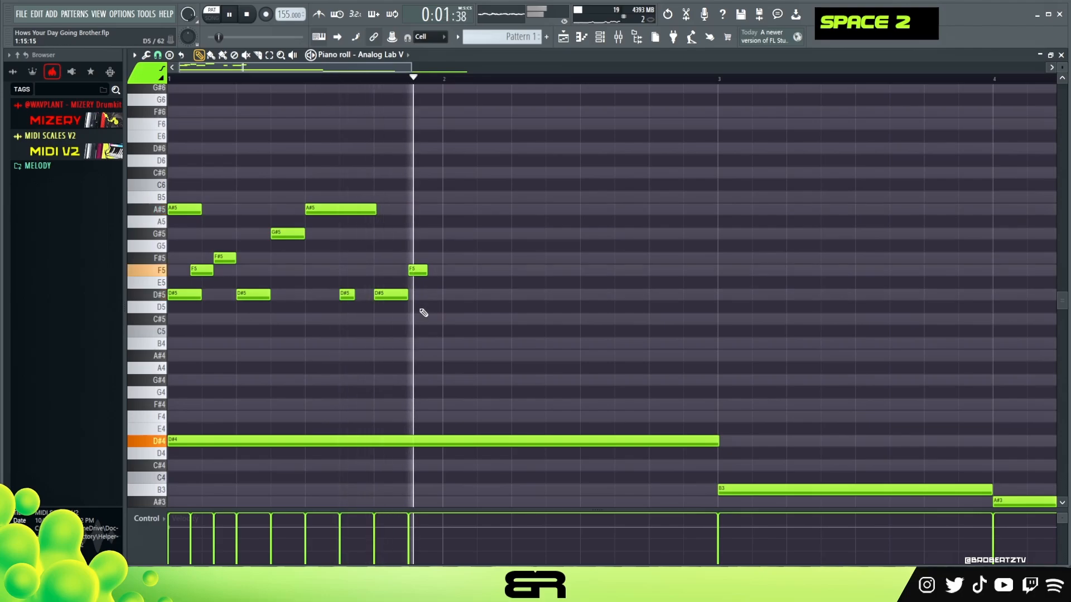
# - Lower the velocity of all notes in the pattern and play it back
pyautogui.press('space')
pyautogui.keyDown('alt'); pyautogui.scroll(-6, 470, 304); pyautogui.keyUp('alt')
pyautogui.press('space')
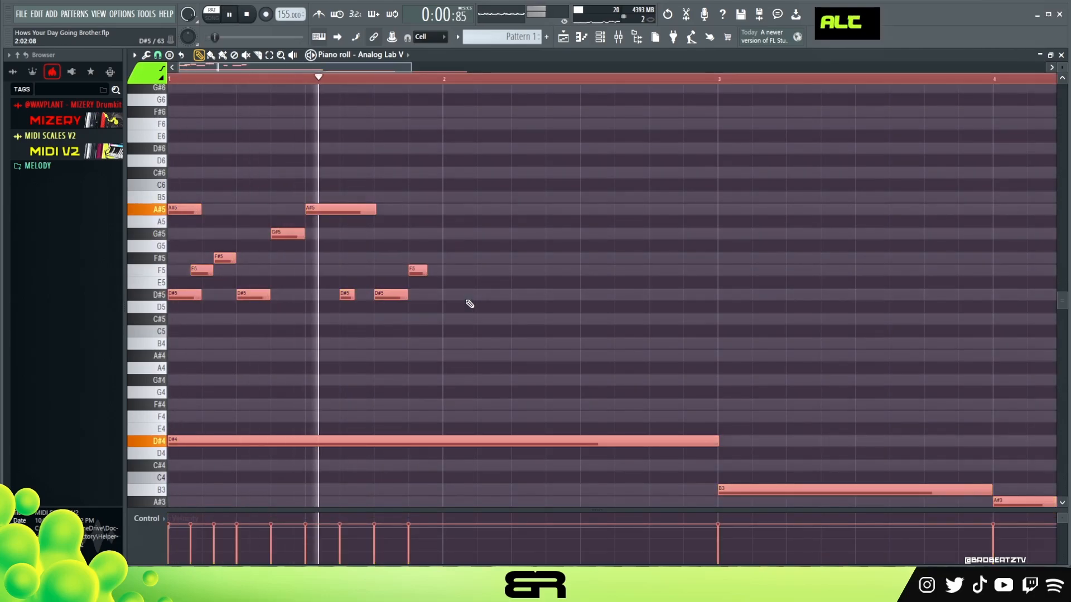
# - Fine-tune the velocity of all the notes to a slightly lower level, playing the pattern back between adjustments
pyautogui.press('space')
pyautogui.keyDown('alt'); pyautogui.scroll(-3, 470, 304); pyautogui.keyUp('alt')
pyautogui.press('space')
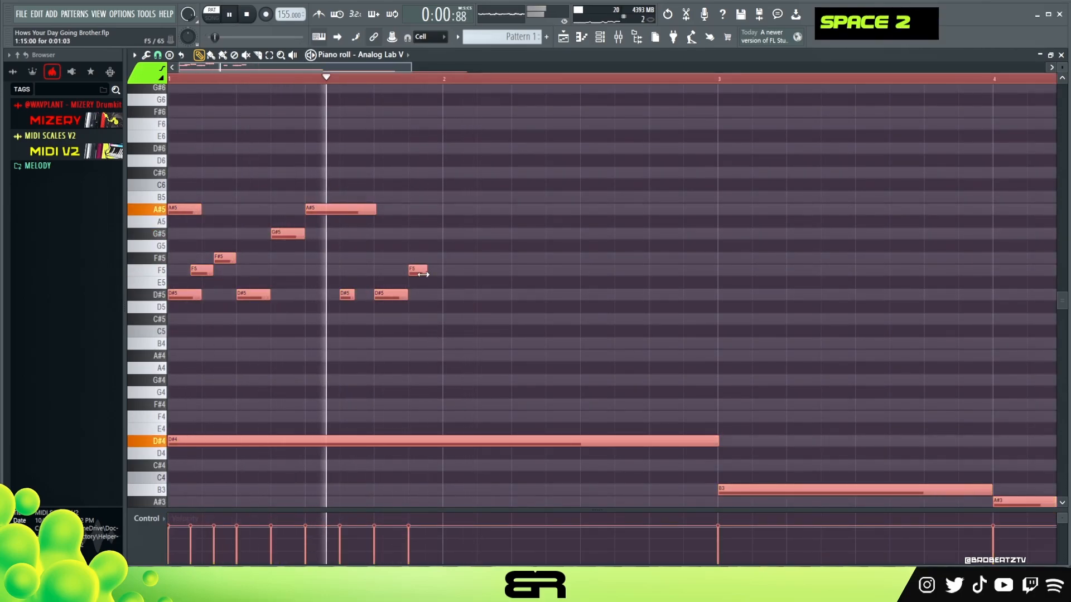
pyautogui.press('space')
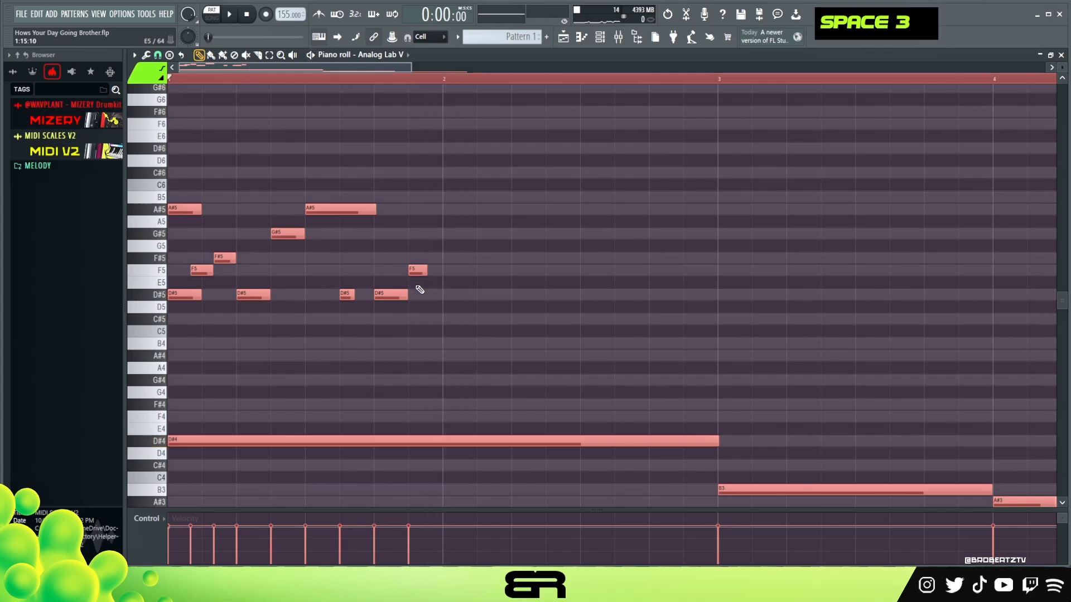
pyautogui.keyDown('alt'); pyautogui.scroll(-4, 418, 290); pyautogui.keyUp('alt')
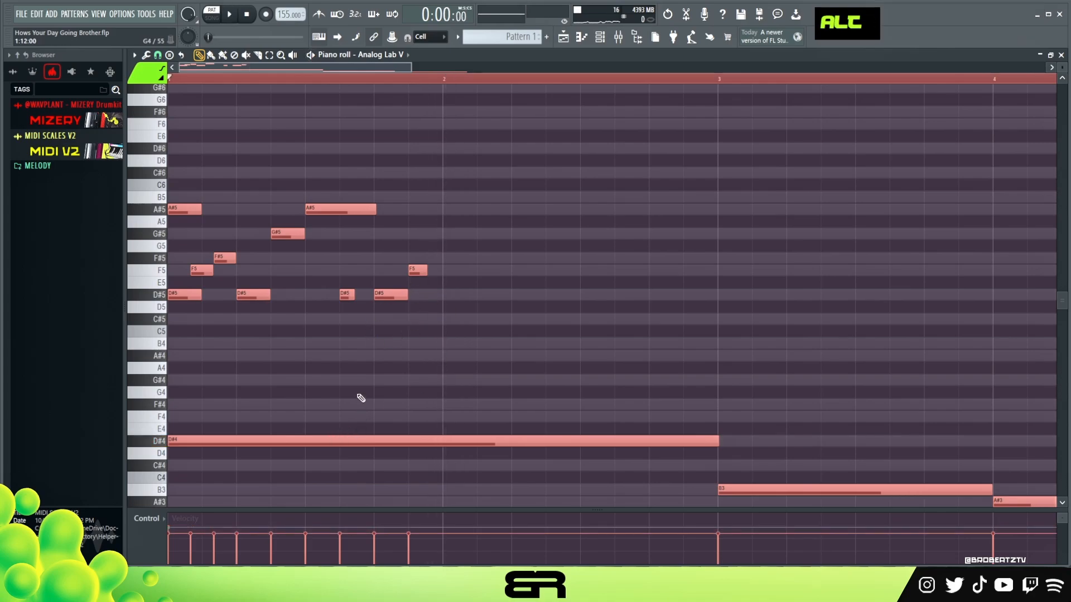
pyautogui.press('space')
pyautogui.keyDown('alt'); pyautogui.scroll(2, 357, 406); pyautogui.keyUp('alt')
pyautogui.keyDown('alt'); pyautogui.scroll(1, 359, 402); pyautogui.keyUp('alt')
pyautogui.press('space')
pyautogui.press('space')
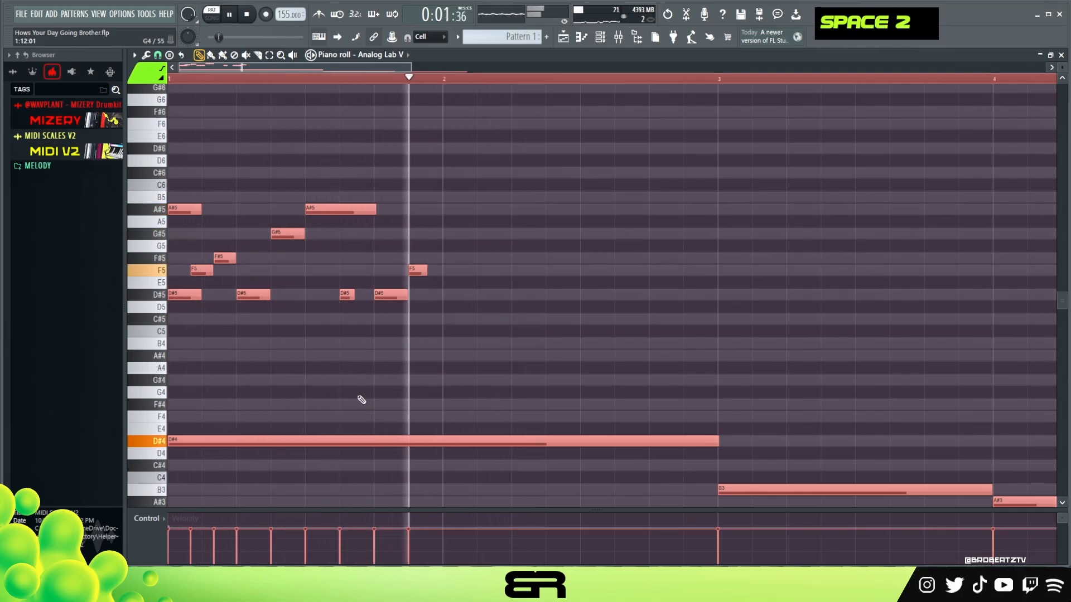
pyautogui.rightClick(388, 387)
pyautogui.press('space')
# - Duplicate the bar 1 melody into bars 2, 3 and 4 above the existing bass notes, and play the pattern
pyautogui.press('ctrl')
pyautogui.press('ctrl')
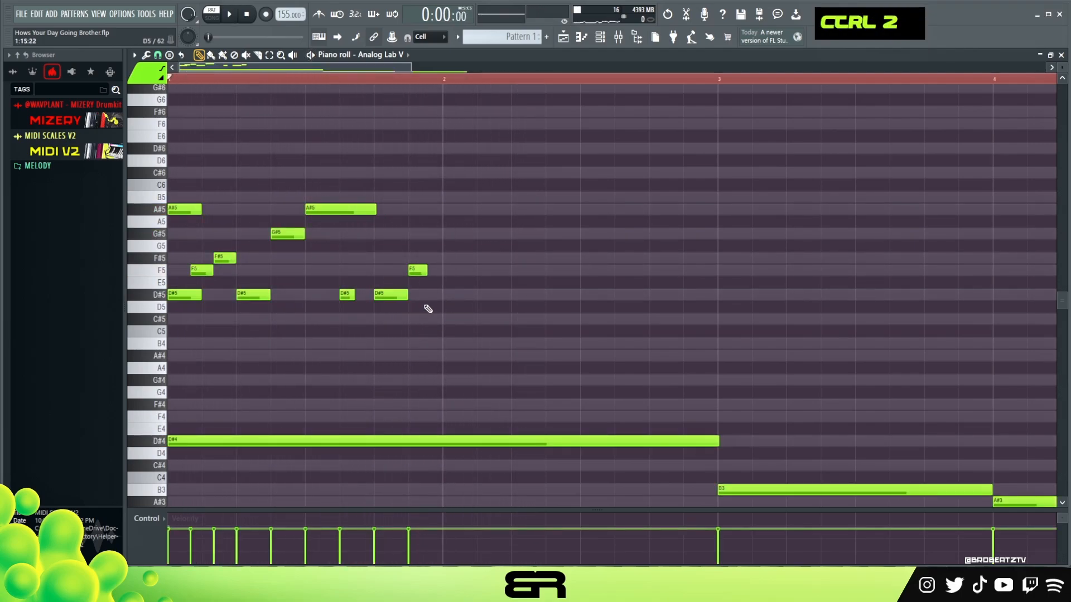
pyautogui.keyDown('ctrl'); pyautogui.moveTo(428, 309); pyautogui.dragTo(167, 168); pyautogui.keyUp('ctrl')
pyautogui.rightClick(445, 83)
pyautogui.keyDown('ctrl'); pyautogui.moveTo(435, 326); pyautogui.dragTo(167, 191); pyautogui.keyUp('ctrl')
pyautogui.keyDown('shift'); pyautogui.moveTo(187, 295); pyautogui.dragTo(488, 301); pyautogui.keyUp('shift')
pyautogui.keyDown('ctrl'); pyautogui.moveTo(765, 322); pyautogui.dragTo(167, 167); pyautogui.keyUp('ctrl')
pyautogui.keyDown('shift'); pyautogui.moveTo(464, 306); pyautogui.dragTo(738, 306); pyautogui.keyUp('shift')
pyautogui.rightClick(456, 77)
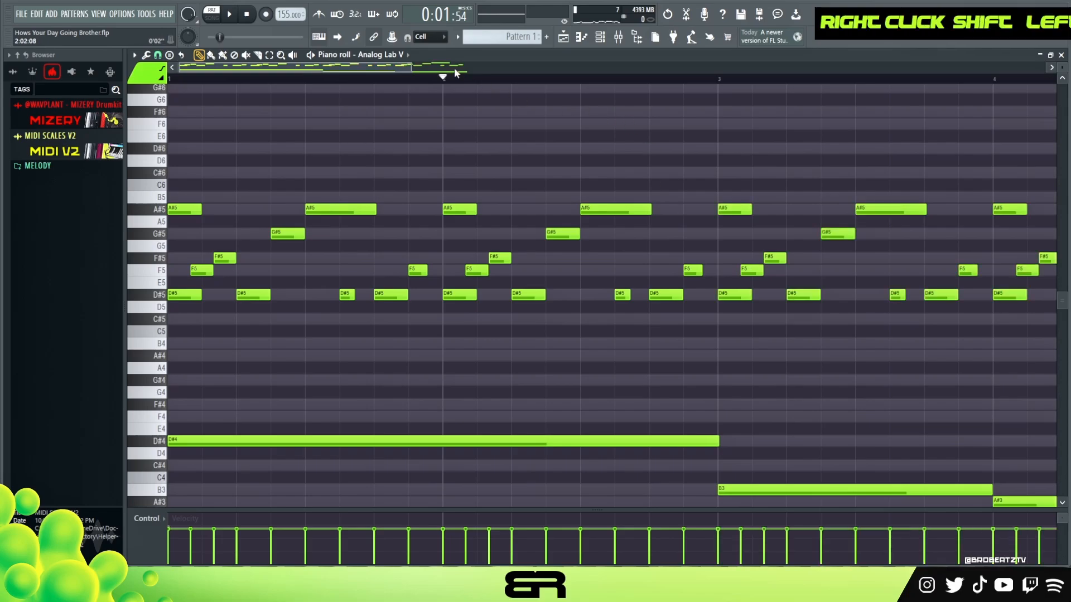
pyautogui.scroll(-3, 416, 72)
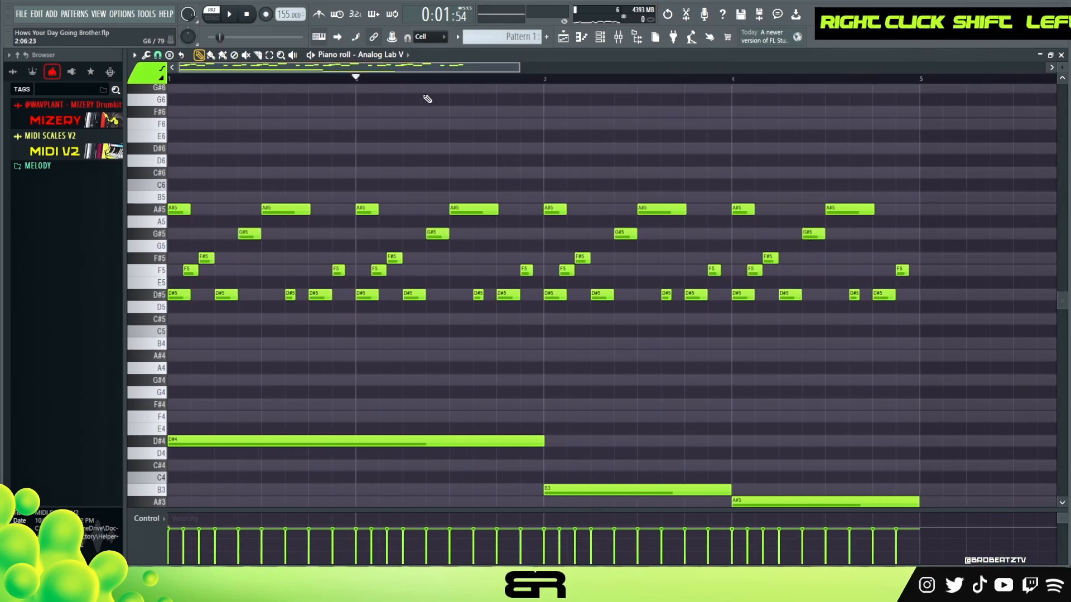
pyautogui.press('space')
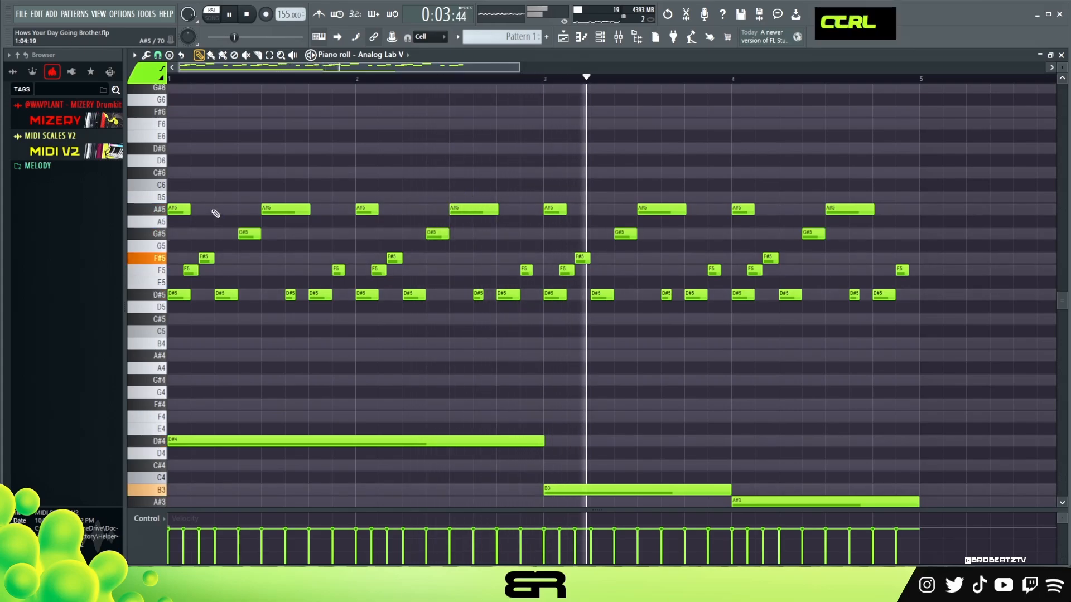
# - Lengthen the first A#5 note of all four bars to about 1.1 beats and play the pattern back
pyautogui.keyDown('ctrl'); pyautogui.click(179, 209); pyautogui.keyUp('ctrl')
pyautogui.keyDown('ctrl'); pyautogui.keyDown('shift'); pyautogui.click(360, 209); pyautogui.keyUp('shift'); pyautogui.keyUp('ctrl')
pyautogui.keyDown('ctrl'); pyautogui.keyDown('shift'); pyautogui.click(555, 209); pyautogui.keyUp('shift'); pyautogui.keyUp('ctrl')
pyautogui.keyDown('ctrl'); pyautogui.keyDown('shift'); pyautogui.click(741, 209); pyautogui.keyUp('shift'); pyautogui.keyUp('ctrl')
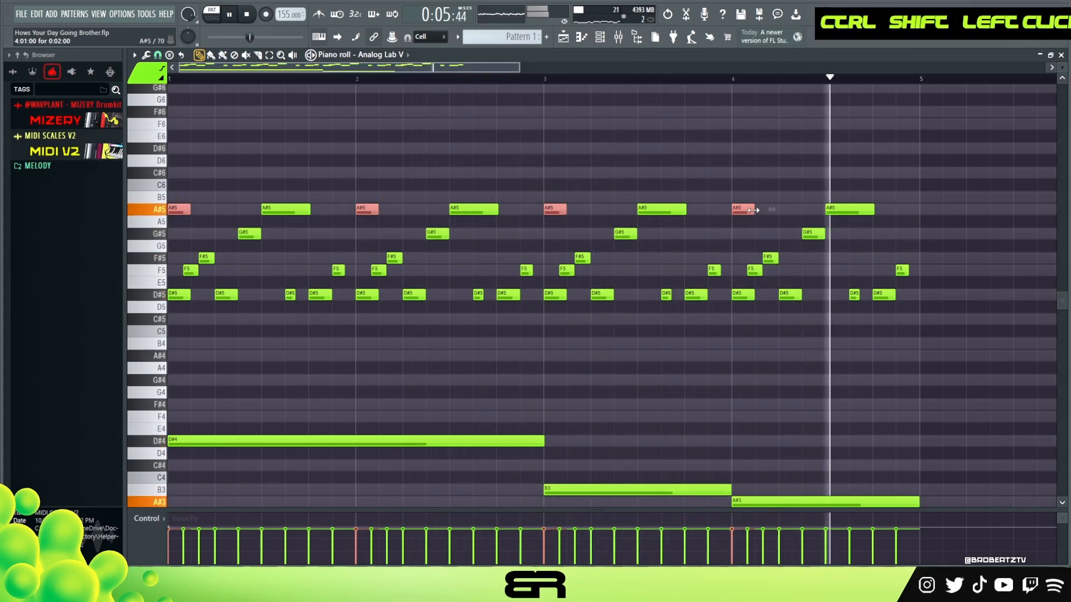
pyautogui.moveTo(753, 210); pyautogui.dragTo(783, 218)
pyautogui.press('space')
pyautogui.press('space')
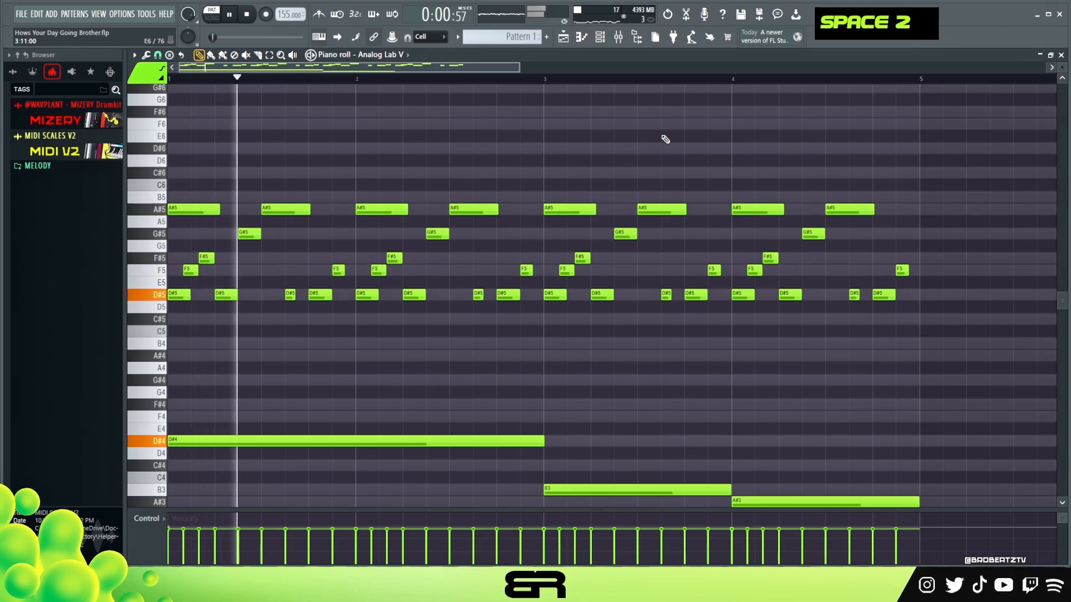
# - Lengthen the second D#5 note in each of the four bars slightly, to about 0.6 beats
pyautogui.moveTo(236, 295); pyautogui.dragTo(242, 296)
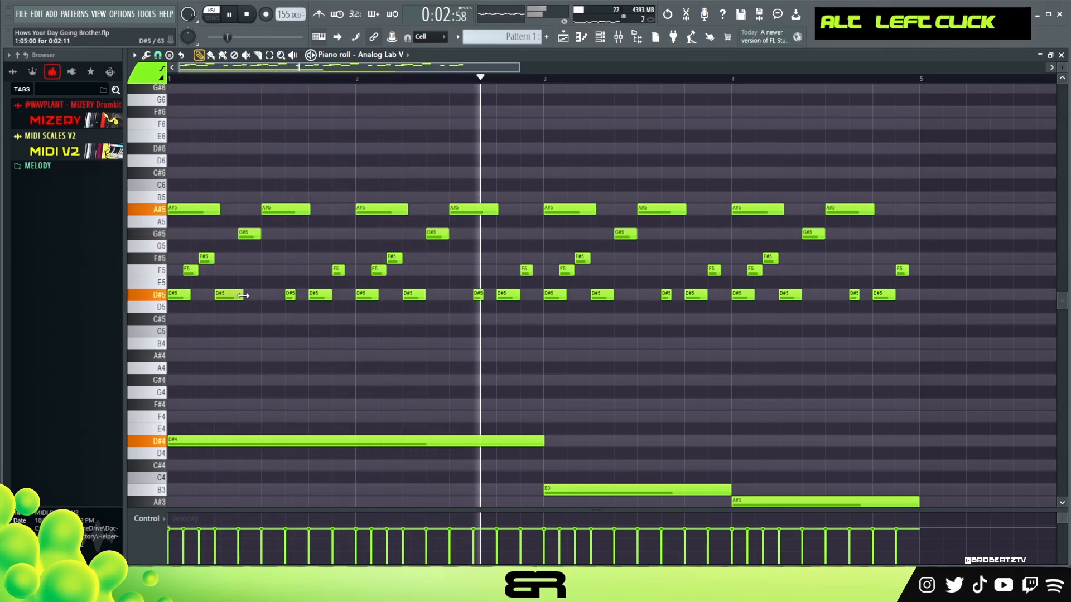
pyautogui.moveTo(425, 295); pyautogui.dragTo(433, 295)
pyautogui.press('space')
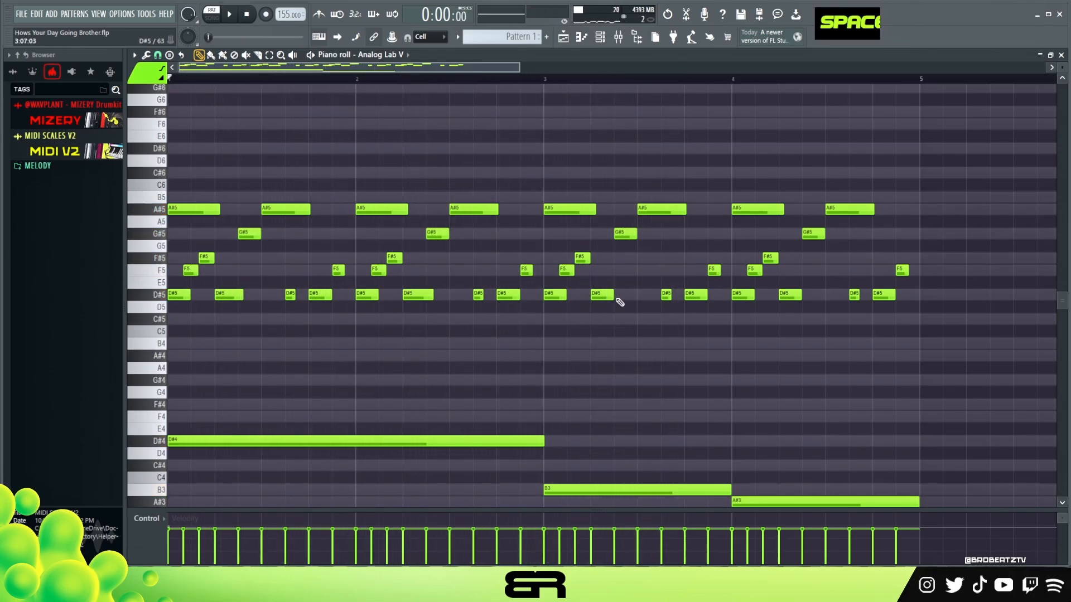
pyautogui.moveTo(614, 296); pyautogui.dragTo(617, 296)
pyautogui.moveTo(801, 296); pyautogui.dragTo(808, 296)
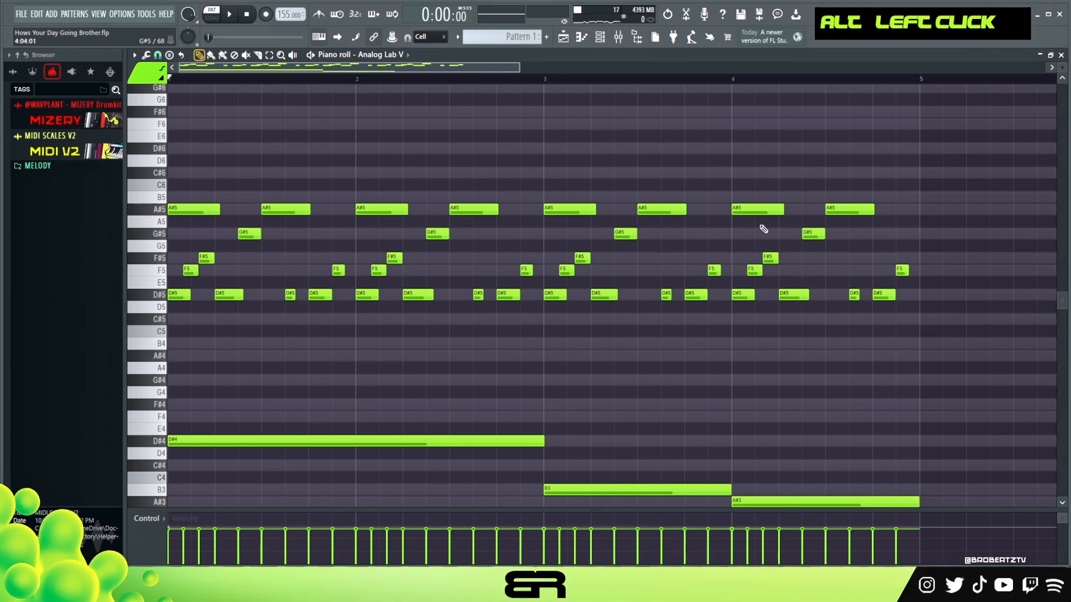
# - Close the Analog Lab V plugin window and open the piano roll of the second Analog Lab V channel
pyautogui.scroll(-2, 674, 167)
pyautogui.scroll(-1, 674, 167)
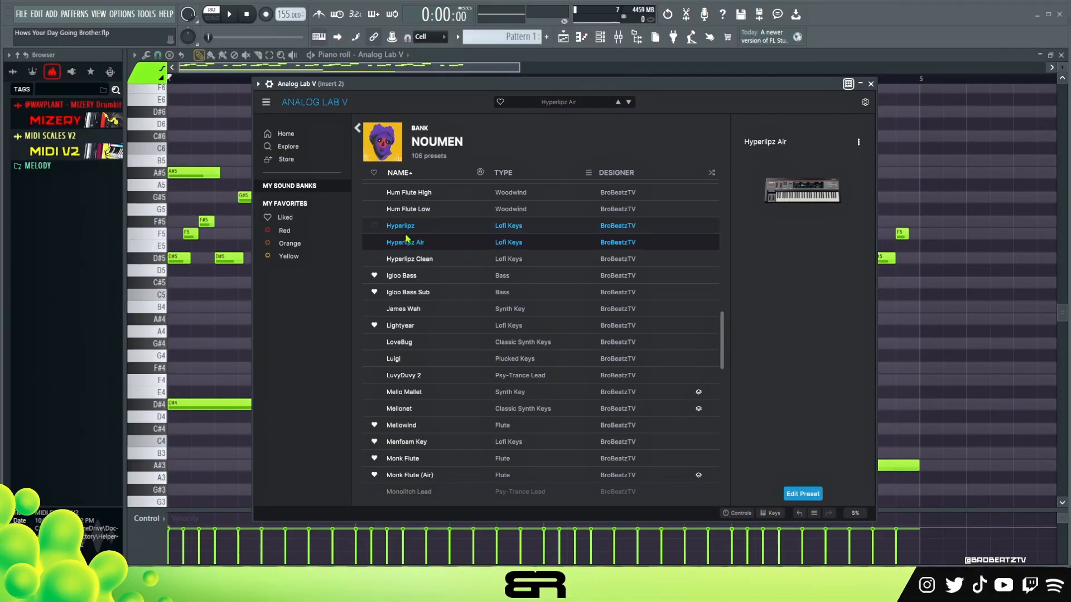
pyautogui.moveTo(392, 85)
pyautogui.mouseDown()
pyautogui.moveTo(629, 150)
pyautogui.moveTo(395, 88)
pyautogui.mouseUp()
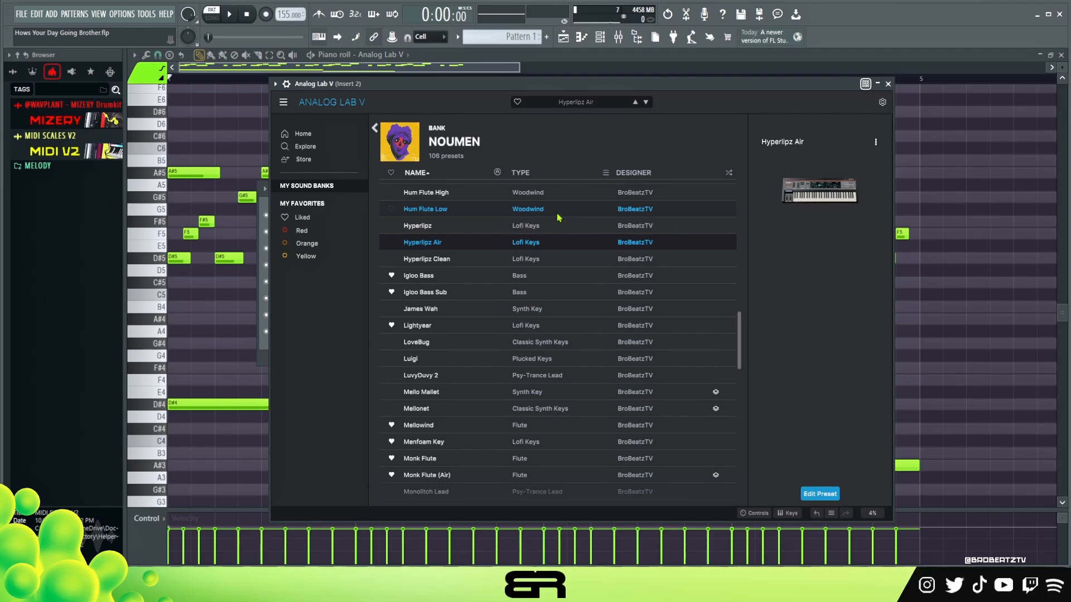
pyautogui.moveTo(672, 82)
pyautogui.mouseDown()
pyautogui.moveTo(747, 117)
pyautogui.moveTo(667, 81)
pyautogui.mouseUp()
pyautogui.click(882, 84)
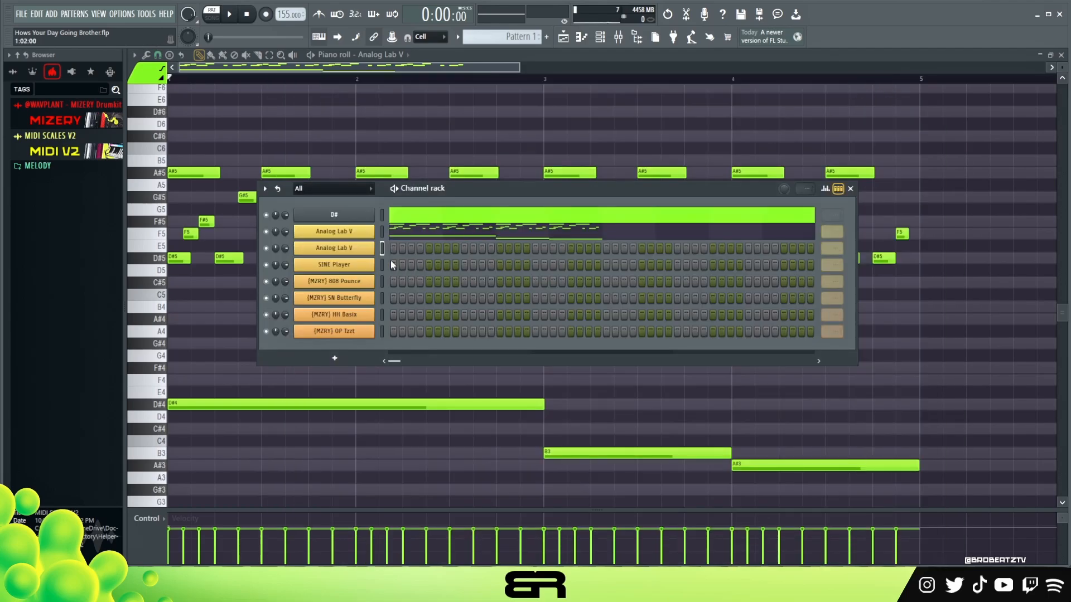
pyautogui.rightClick(372, 243)
pyautogui.click(410, 246)
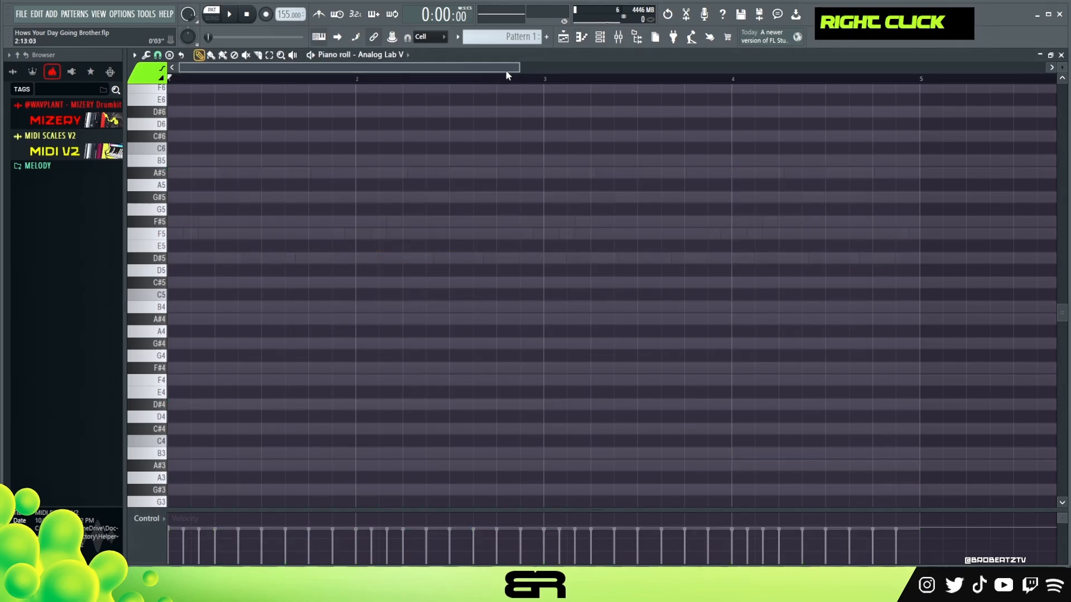
# - Draw an F#5 note about 1.8 bars long from bar 1, then lower it to F5 and play it back
pyautogui.moveTo(506, 71)
pyautogui.mouseDown()
pyautogui.moveTo(477, 68)
pyautogui.moveTo(486, 68)
pyautogui.mouseUp()
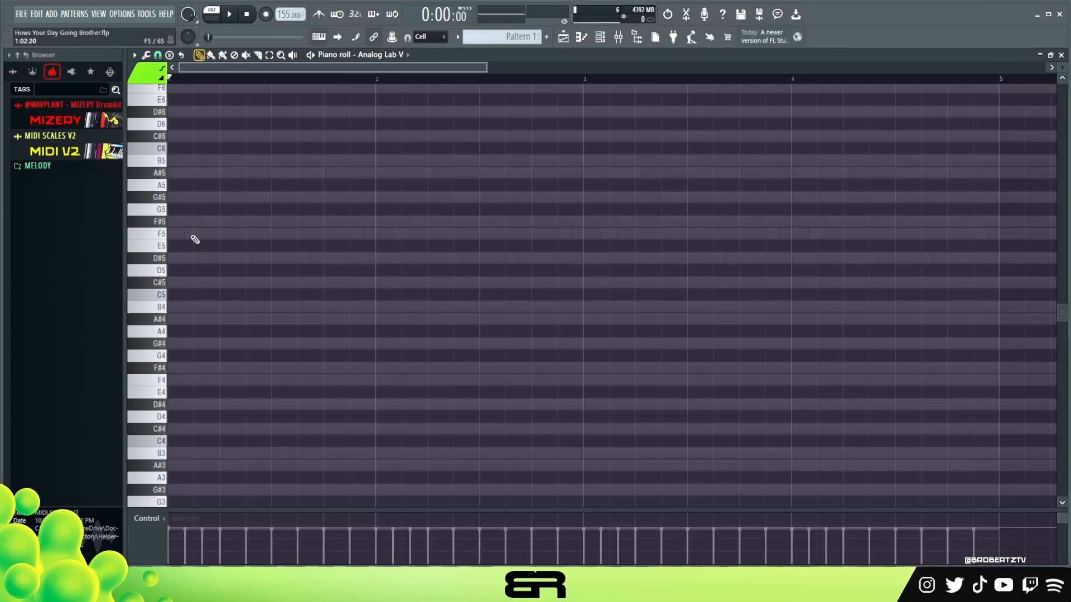
pyautogui.press('space')
pyautogui.press('space')
pyautogui.click(169, 222)
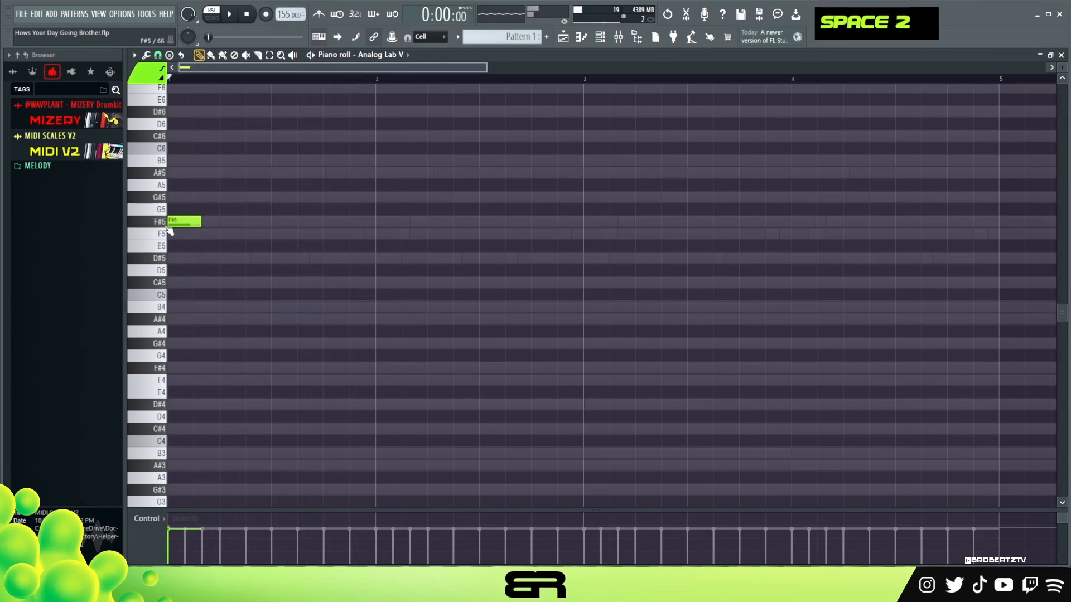
pyautogui.moveTo(196, 222); pyautogui.dragTo(345, 229)
pyautogui.press('space')
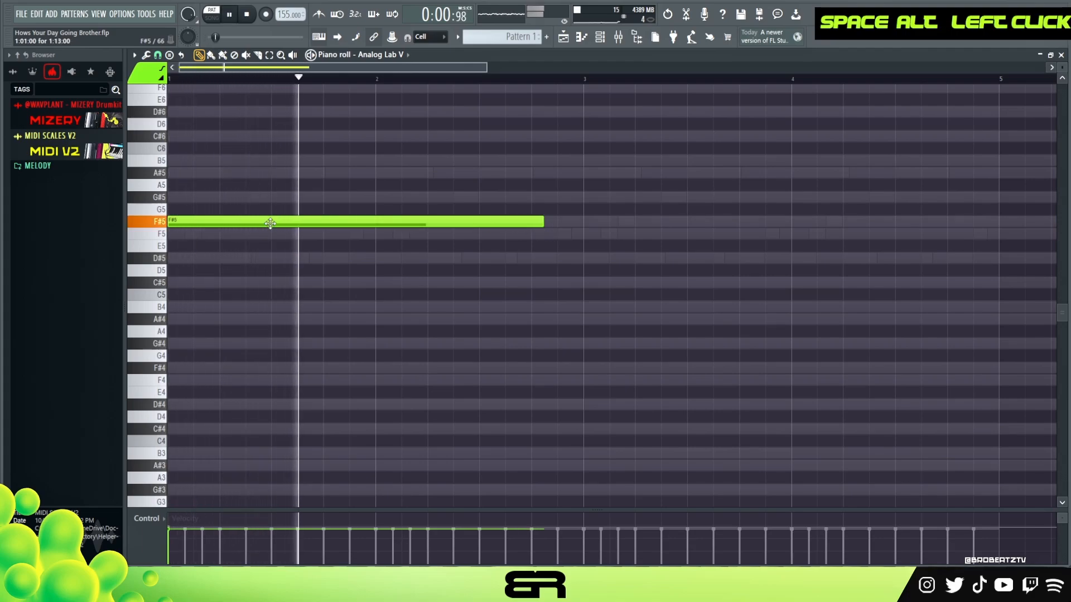
pyautogui.press('space')
pyautogui.moveTo(270, 224); pyautogui.dragTo(268, 235)
pyautogui.press('space')
pyautogui.press('space')
pyautogui.press('space')
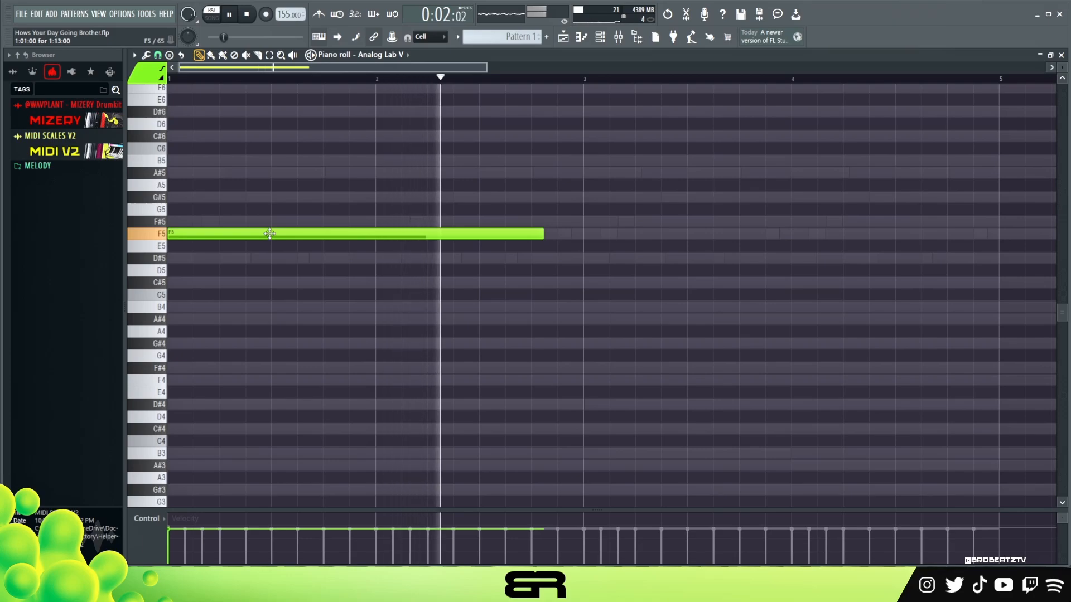
pyautogui.press('space')
# - Add a D#5 note about 1.8 bars long at the start of bar 3 and play it back
pyautogui.moveTo(582, 267); pyautogui.dragTo(582, 253)
pyautogui.press('space')
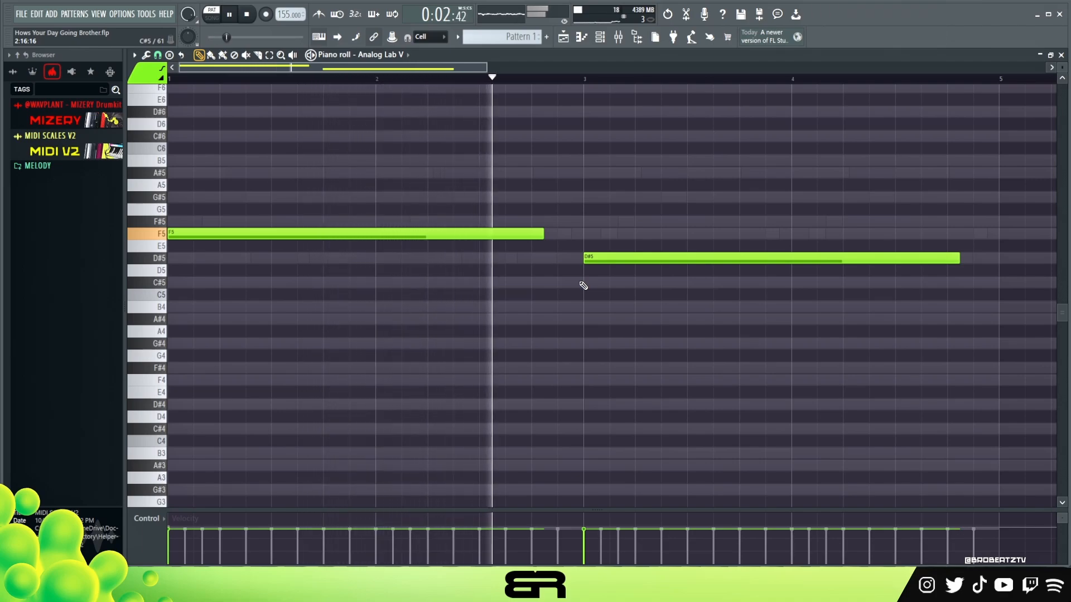
pyautogui.press('space')
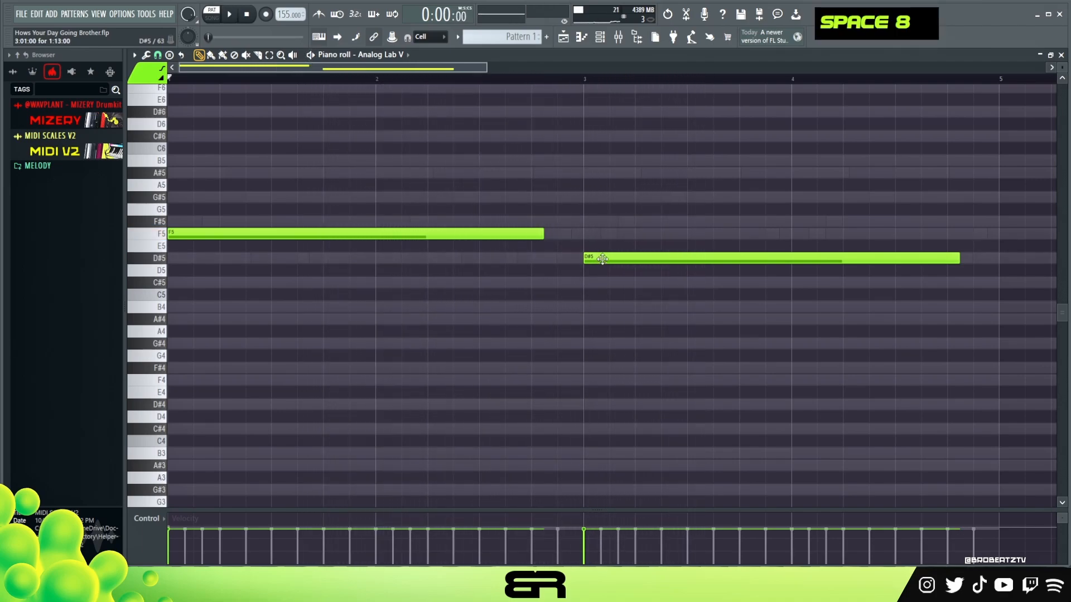
# - Raise the bar 3 note to G#5, then drop it one octave to G#4, playing the pattern back after each change
pyautogui.moveTo(602, 259); pyautogui.dragTo(605, 197)
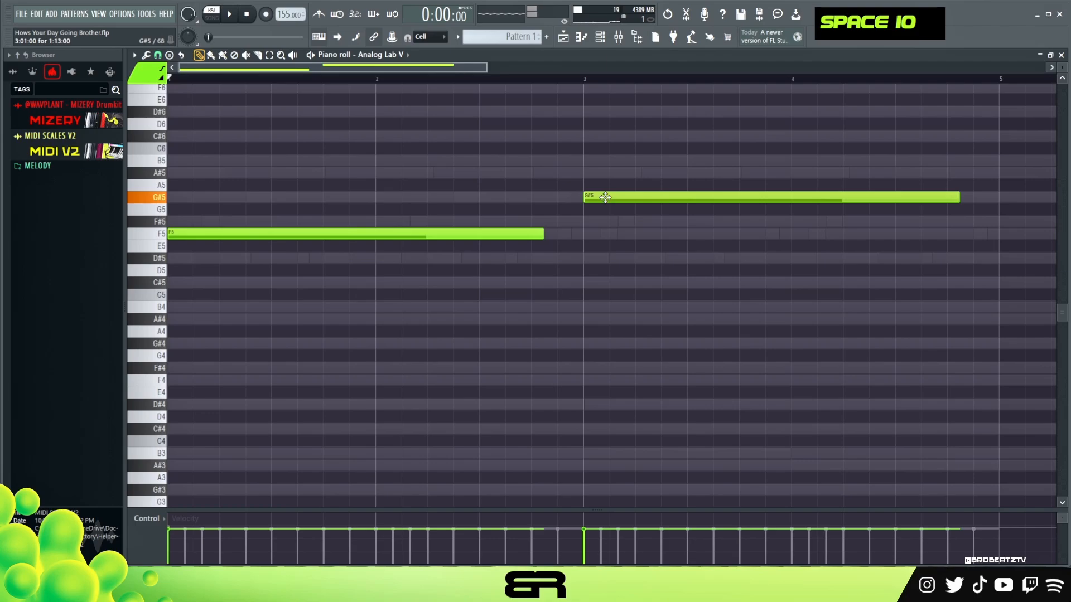
pyautogui.press('space')
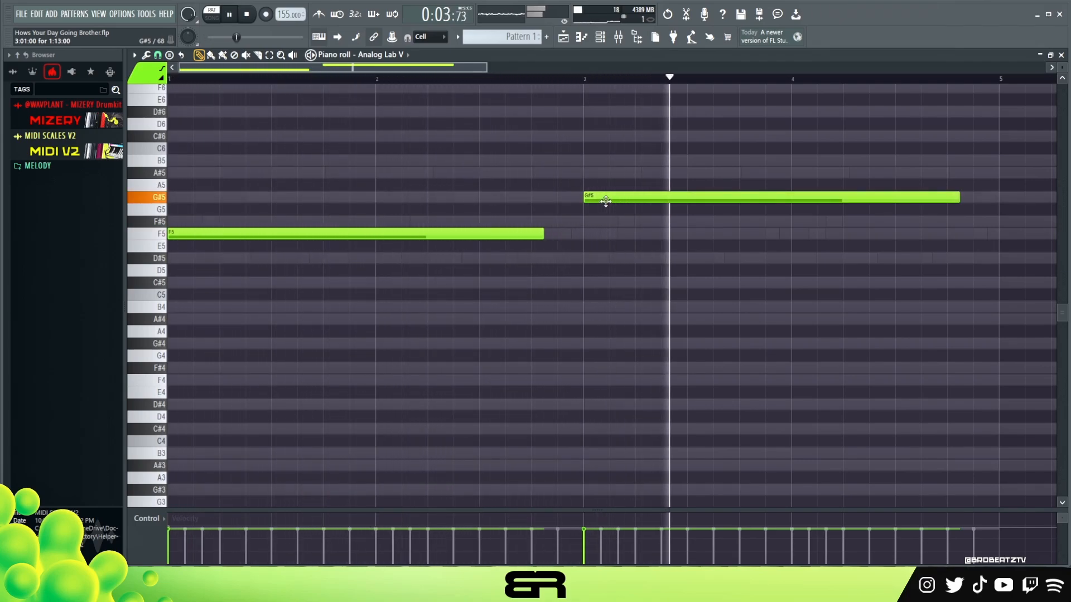
pyautogui.keyDown('ctrl'); pyautogui.click(605, 200); pyautogui.keyUp('ctrl')
pyautogui.press('space')
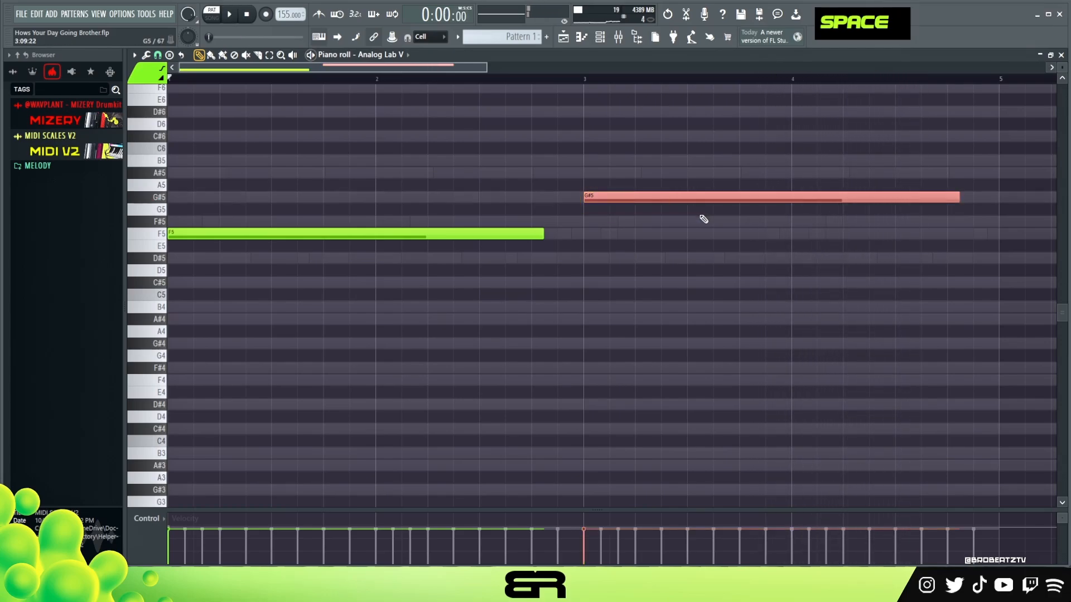
pyautogui.hotkey('ctrl', 'Down')
pyautogui.press('space')
pyautogui.rightClick(695, 226)
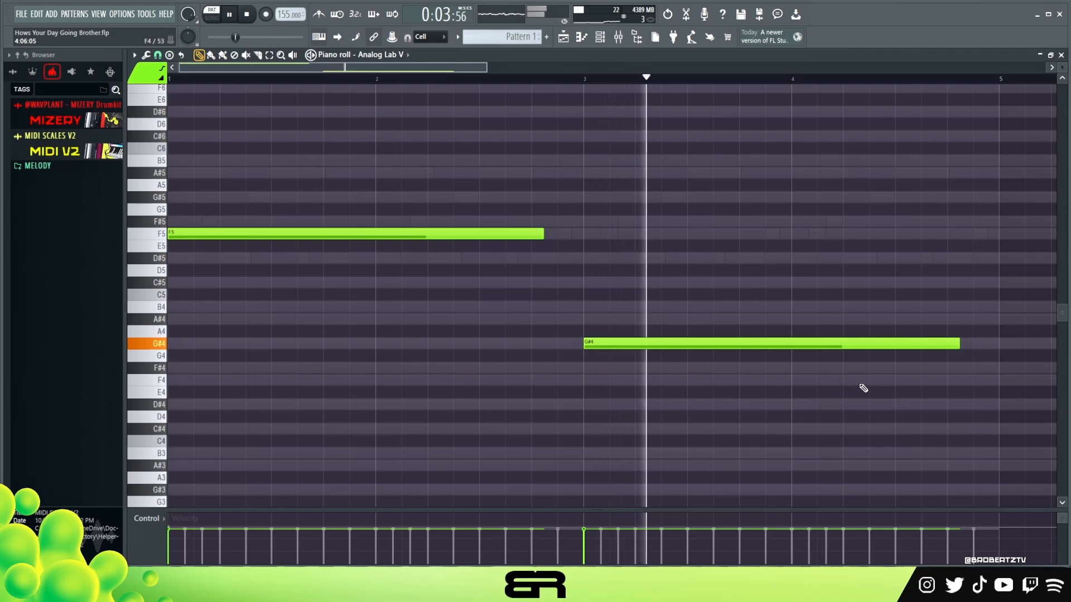
pyautogui.press('space')
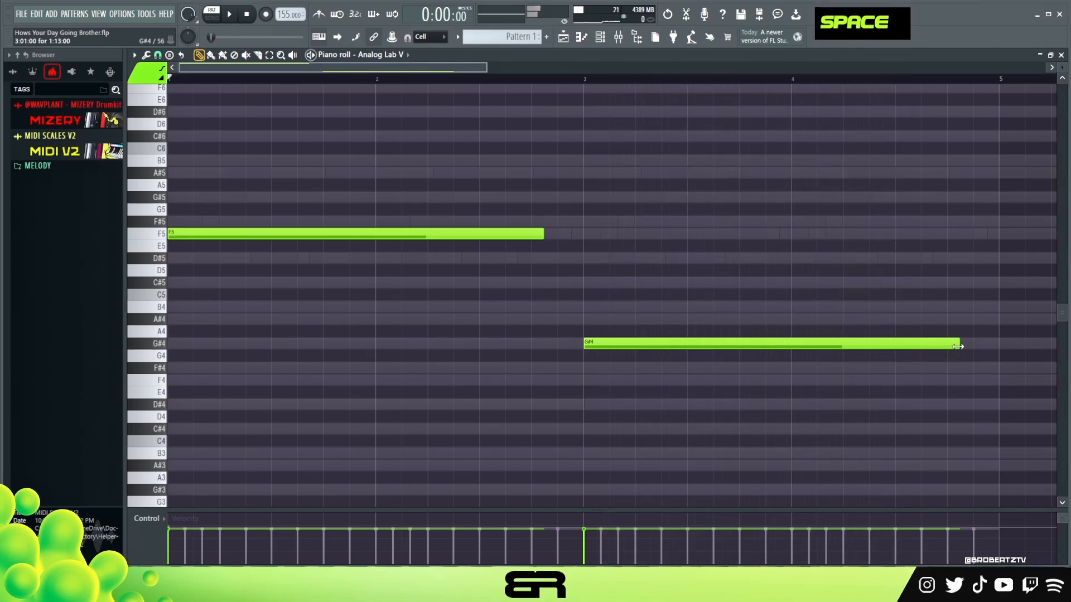
# - Add an F4 note at beat 3 of bar 4 and shorten all three notes to about half a beat
pyautogui.keyDown('ctrl'); pyautogui.click(918, 382); pyautogui.keyUp('ctrl')
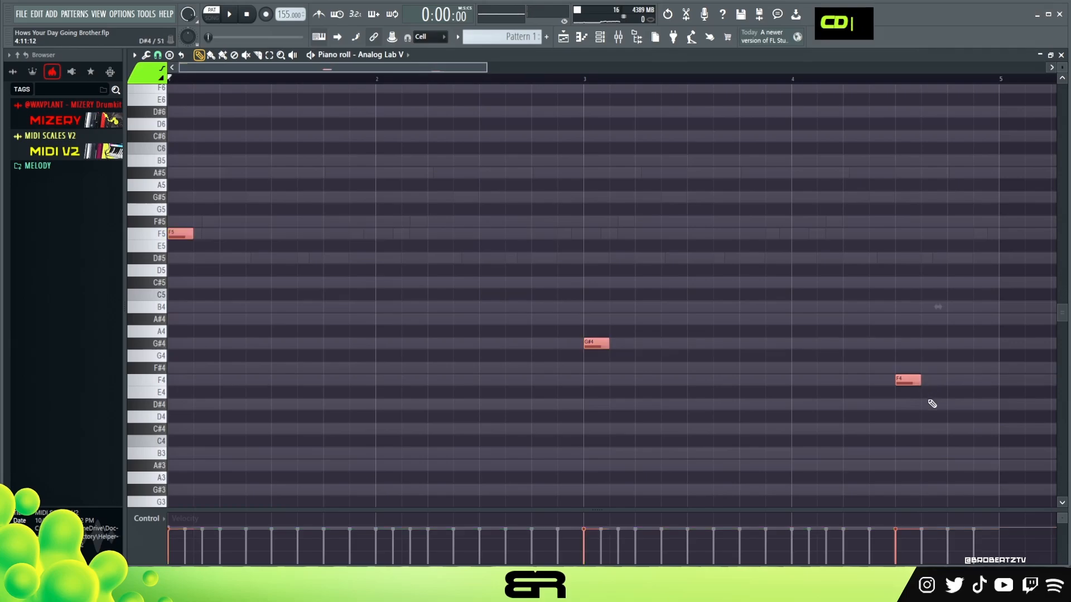
pyautogui.rightClick(808, 401)
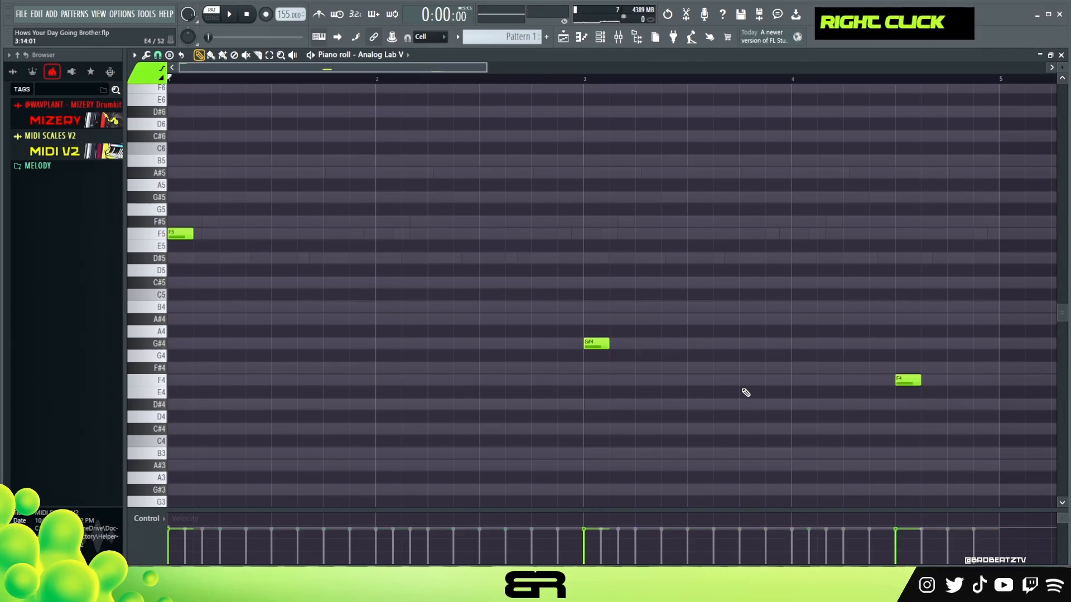
pyautogui.keyDown('ctrl'); pyautogui.click(596, 344); pyautogui.keyUp('ctrl')
# - Lengthen the F5 to bar 3, the G#4 to just before the F4, and the F4 to bar 5, and play back
pyautogui.moveTo(189, 236); pyautogui.dragTo(583, 236)
pyautogui.keyDown('alt'); pyautogui.rightClick(794, 306); pyautogui.keyUp('alt')
pyautogui.moveTo(997, 348); pyautogui.dragTo(888, 346)
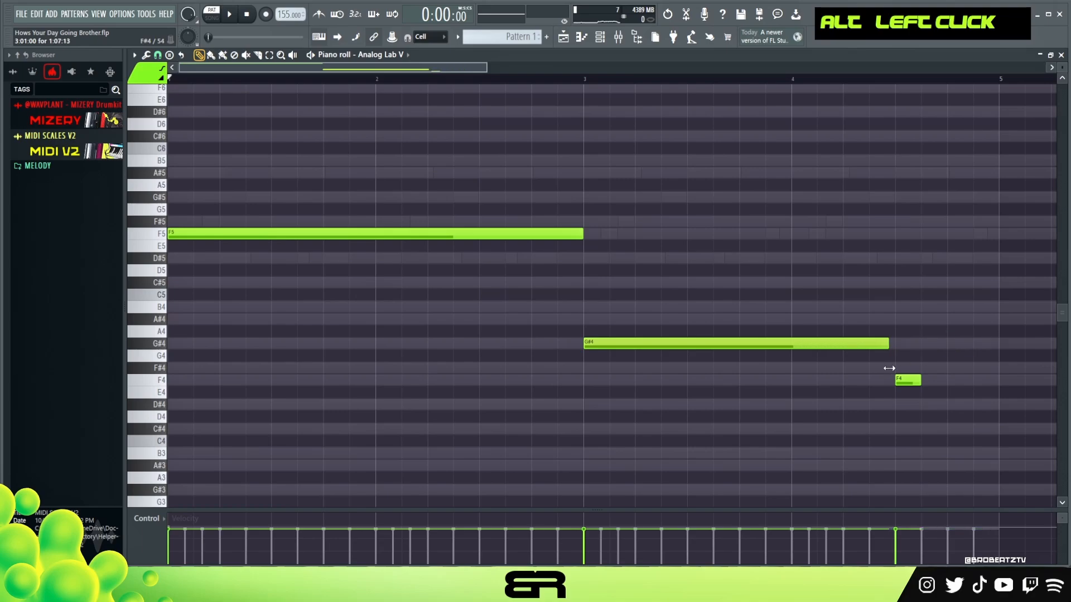
pyautogui.keyDown('alt'); pyautogui.click(920, 382); pyautogui.keyUp('alt')
pyautogui.moveTo(921, 383); pyautogui.dragTo(977, 384)
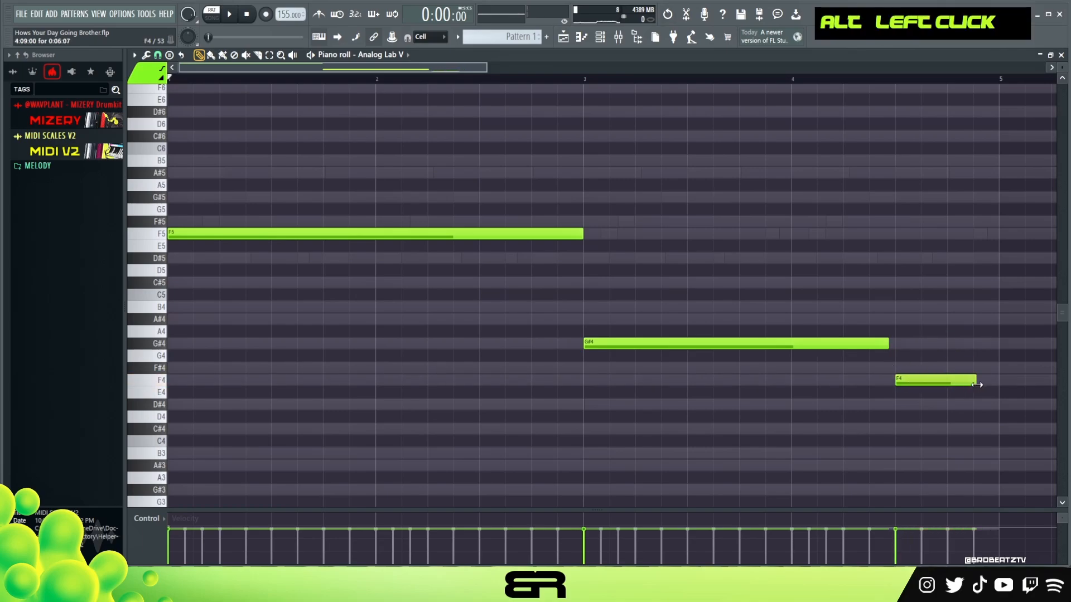
pyautogui.press('space')
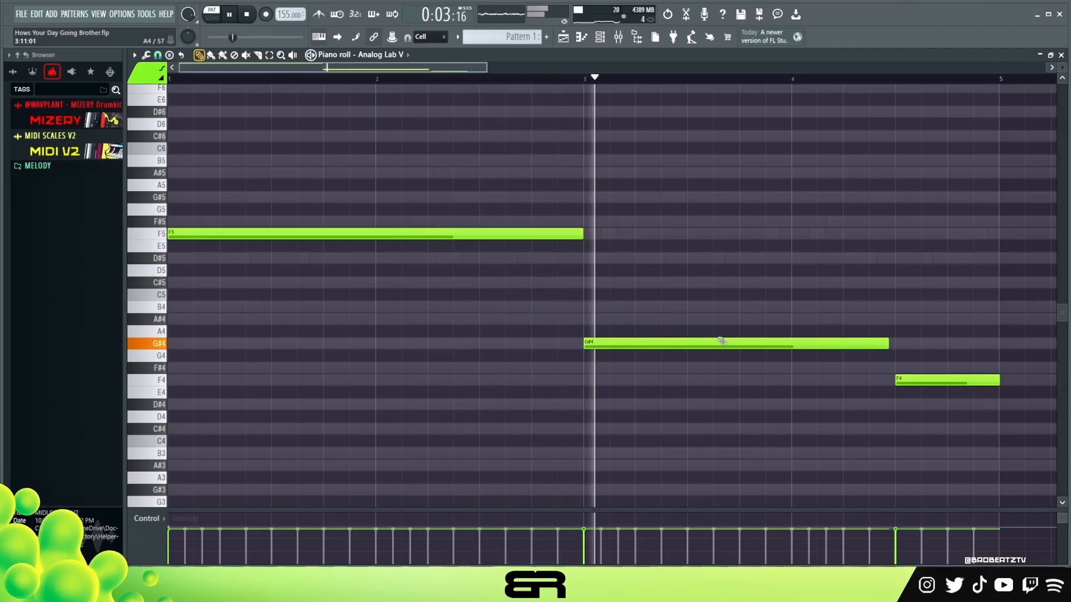
pyautogui.press('space')
pyautogui.rightClick(781, 391)
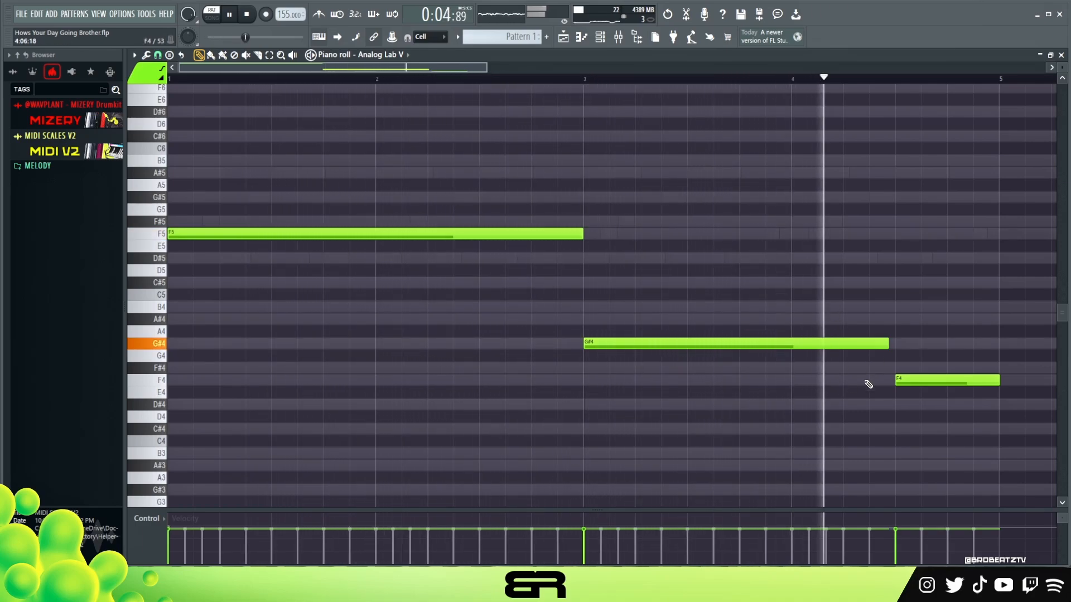
pyautogui.press('space')
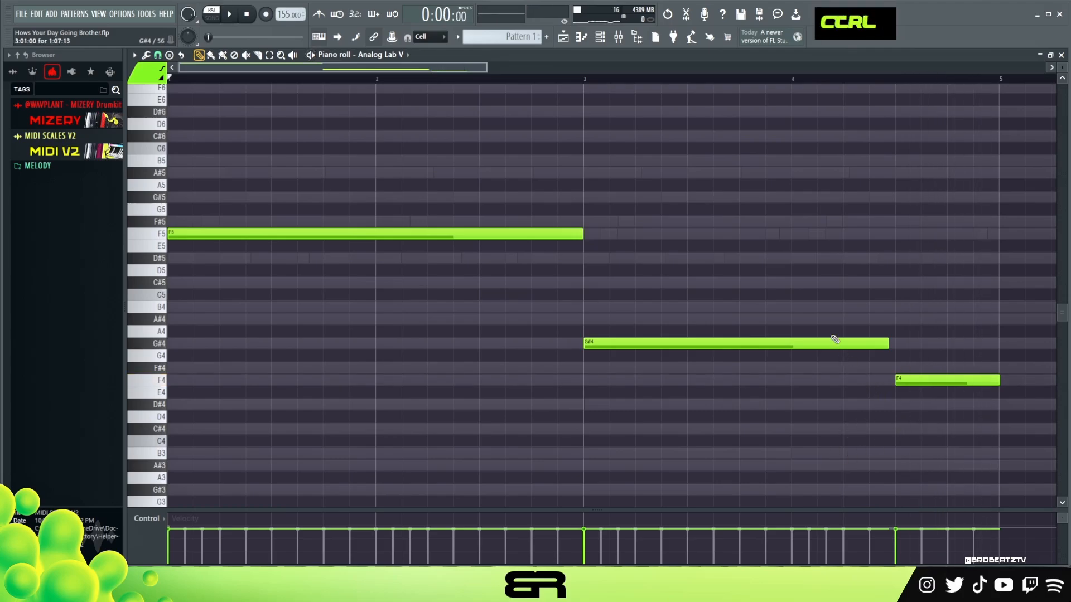
# - Lower the velocity of the long G#4 note in bar 3
pyautogui.scroll(-3, 834, 343)
pyautogui.rightClick(797, 297)
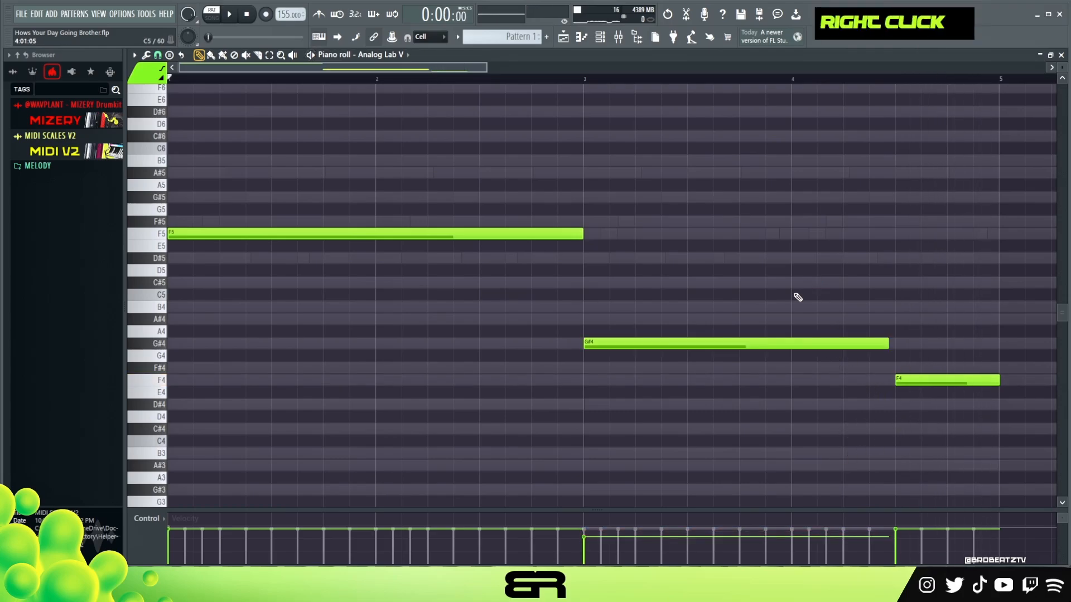
# - Open the SINE Player instrument and audition its Piano articulation on the on-screen keyboard
pyautogui.click(602, 39)
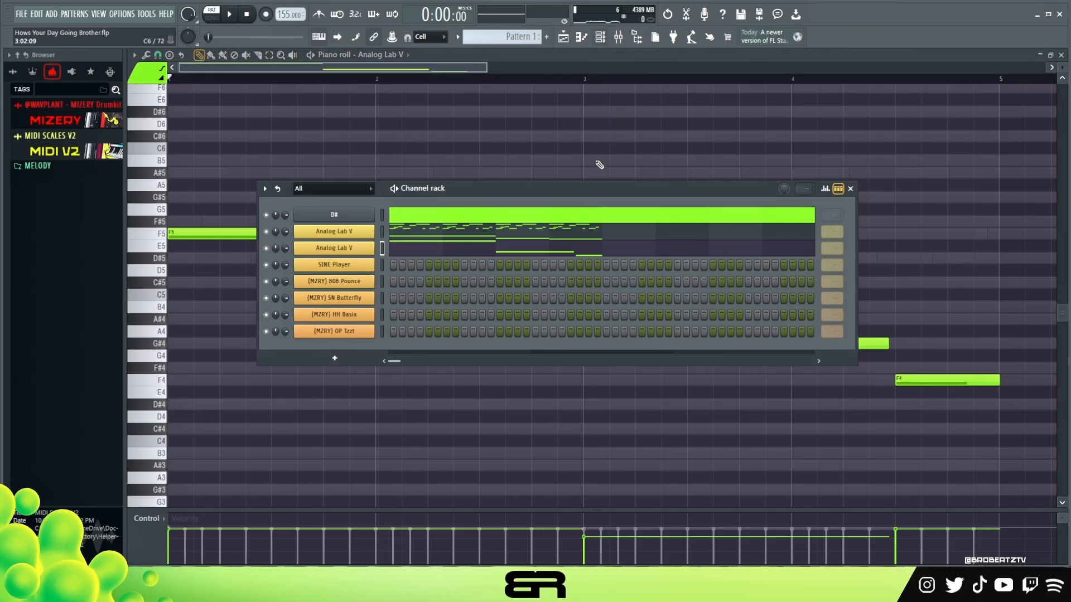
pyautogui.click(352, 267)
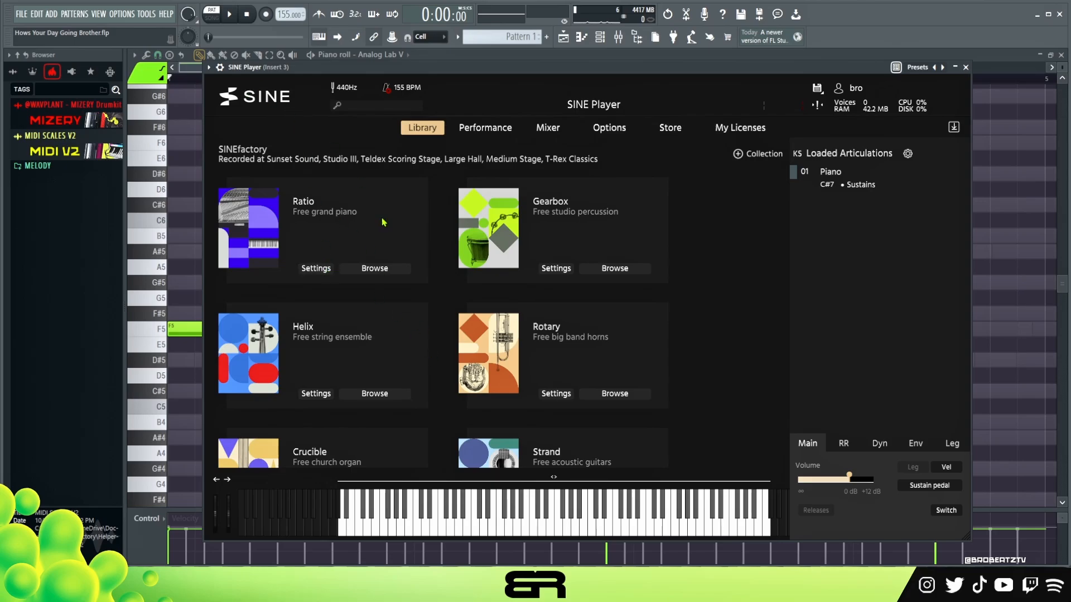
pyautogui.moveTo(537, 511); pyautogui.dragTo(613, 530)
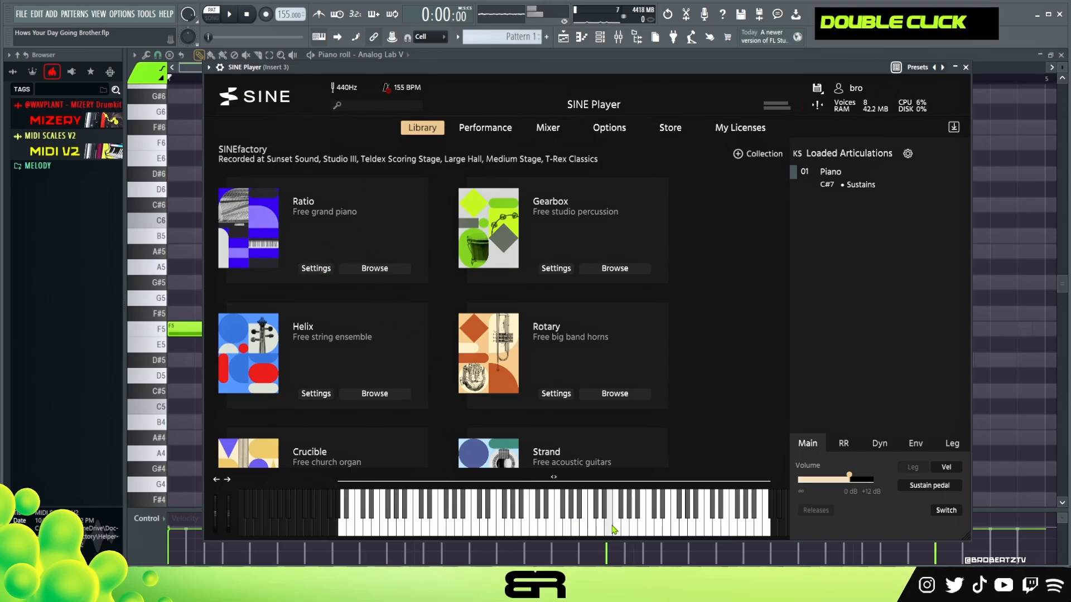
pyautogui.click(963, 67)
# - Look through the melody notes of the first Analog Lab V channel in the piano roll
pyautogui.doubleClick(386, 232)
pyautogui.moveTo(179, 229); pyautogui.dragTo(407, 375)
pyautogui.rightClick(452, 224)
pyautogui.keyDown('ctrl'); pyautogui.click(226, 245); pyautogui.keyUp('ctrl')
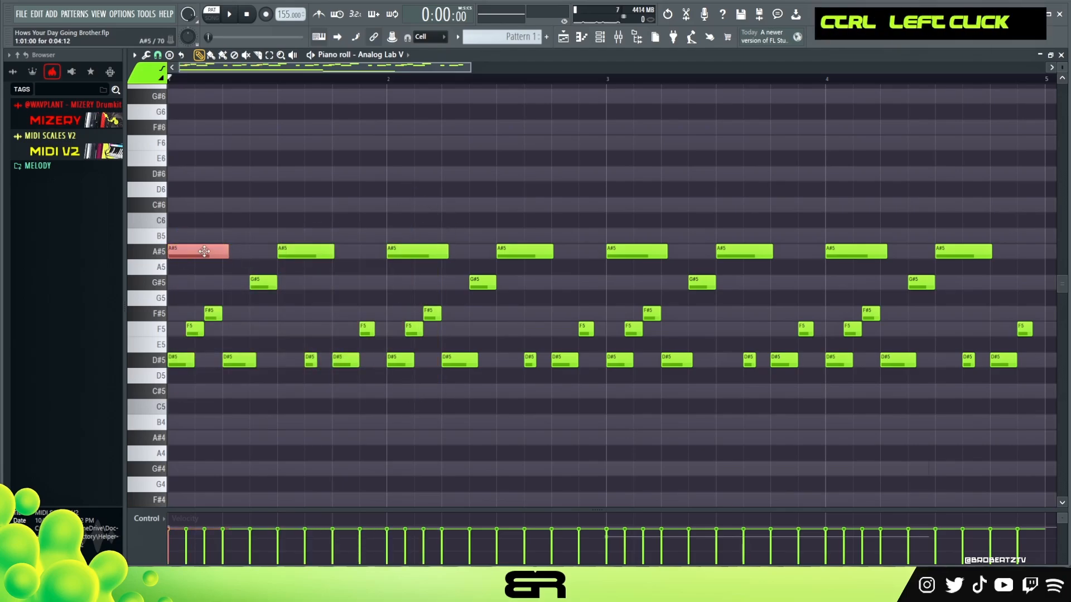
pyautogui.rightClick(291, 181)
# - Open the SINE Player channel's piano roll and add an A#5 note about one bar long at the start of bar 1
pyautogui.click(608, 46)
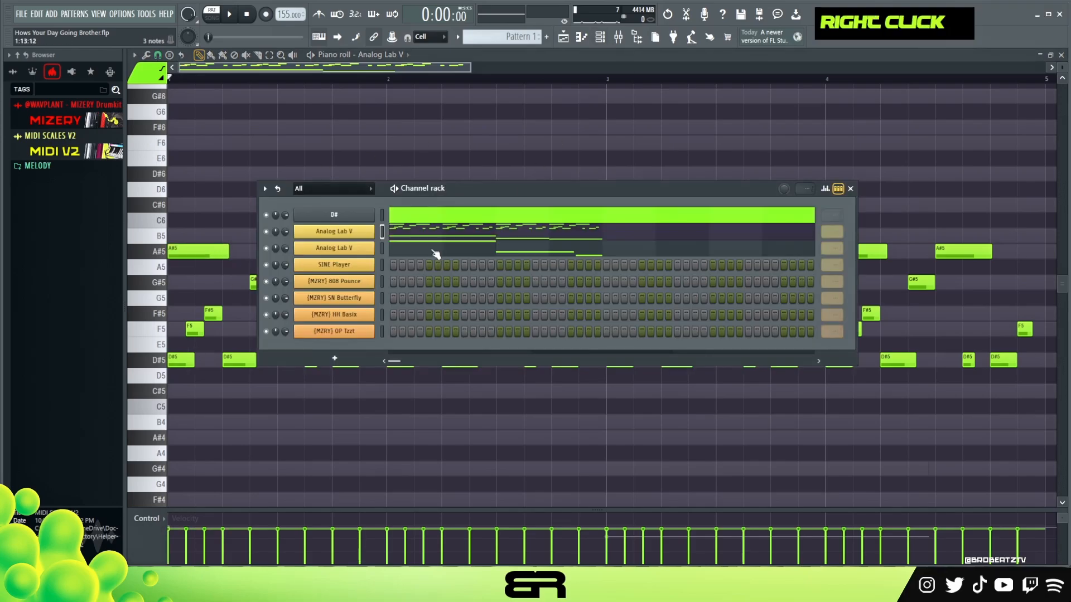
pyautogui.rightClick(360, 270)
pyautogui.click(391, 264)
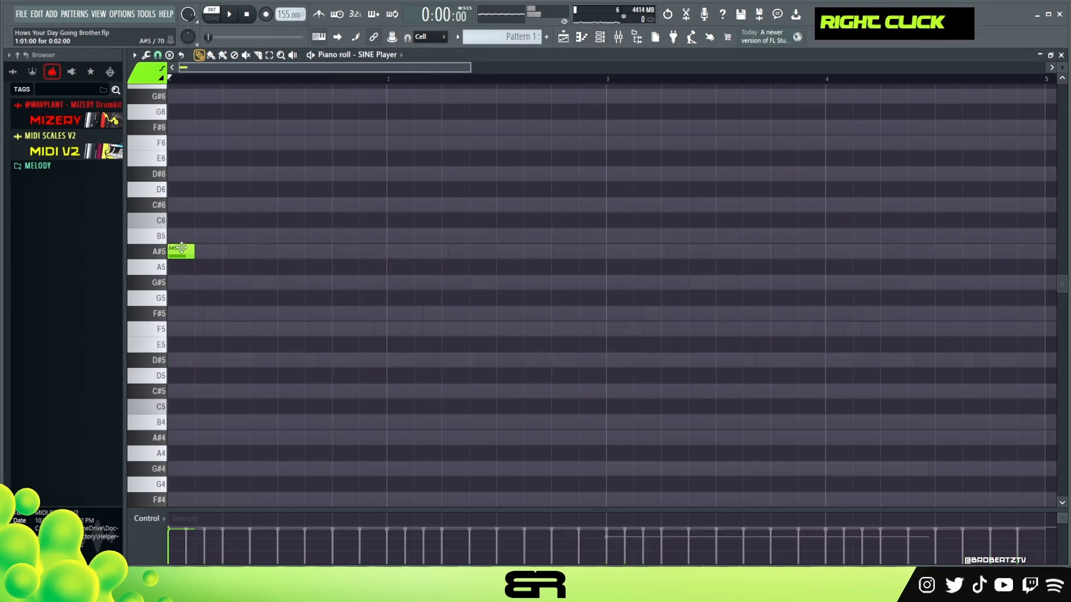
pyautogui.moveTo(195, 252); pyautogui.dragTo(378, 268)
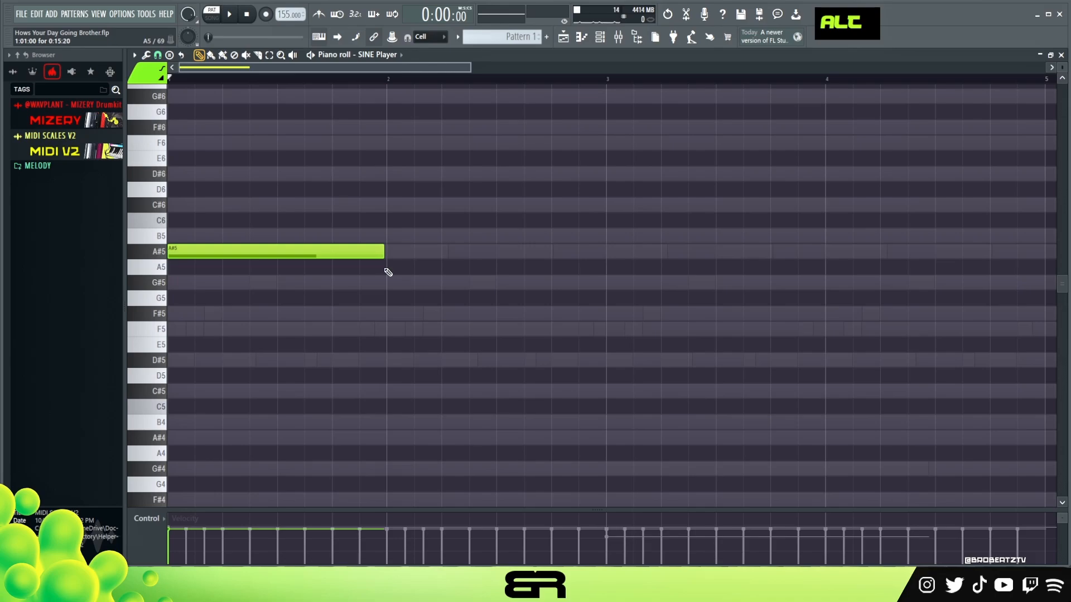
# - Raise the A#5 note's velocity to about 86% and play the pattern back
pyautogui.press('space')
pyautogui.click(182, 521)
pyautogui.press('space')
pyautogui.press('space')
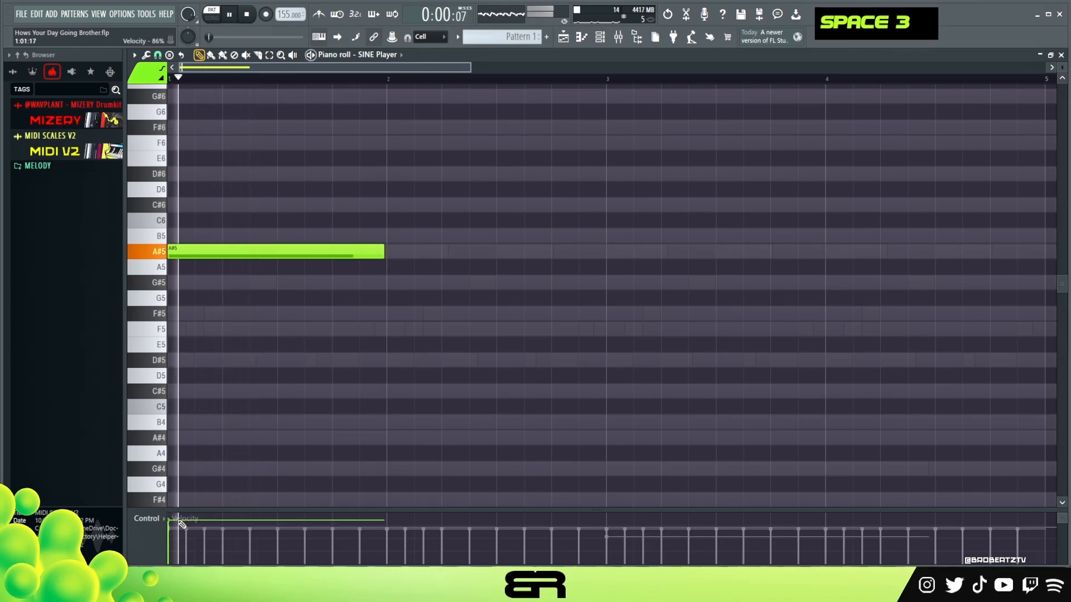
pyautogui.press('space')
pyautogui.press('space')
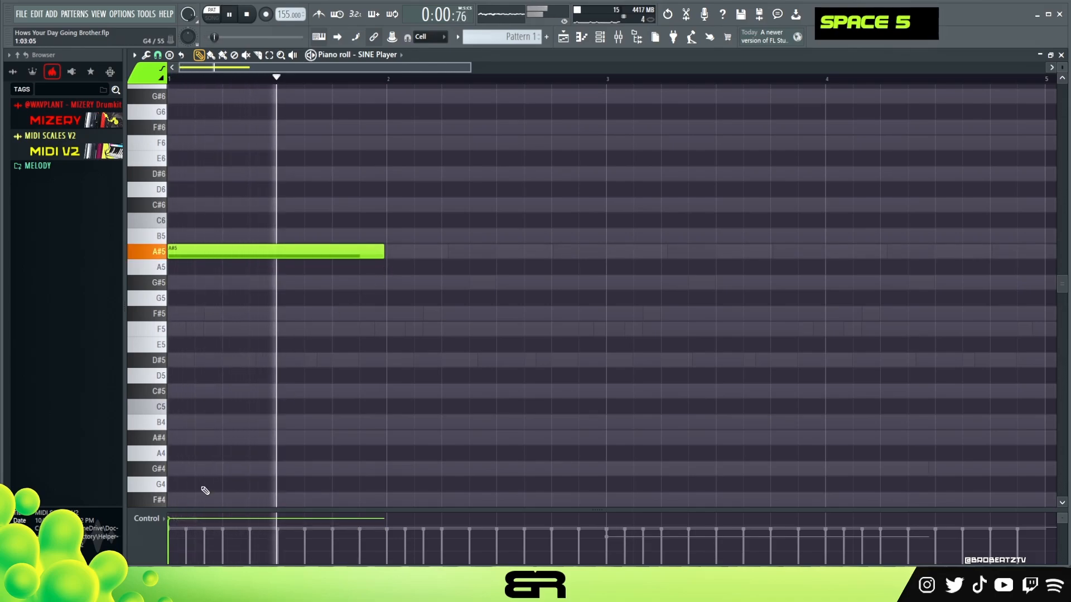
# - Drop the long A#5 note one octave to A#4 while the pattern plays
pyautogui.hotkey('ctrl', 'Down')
pyautogui.rightClick(323, 286)
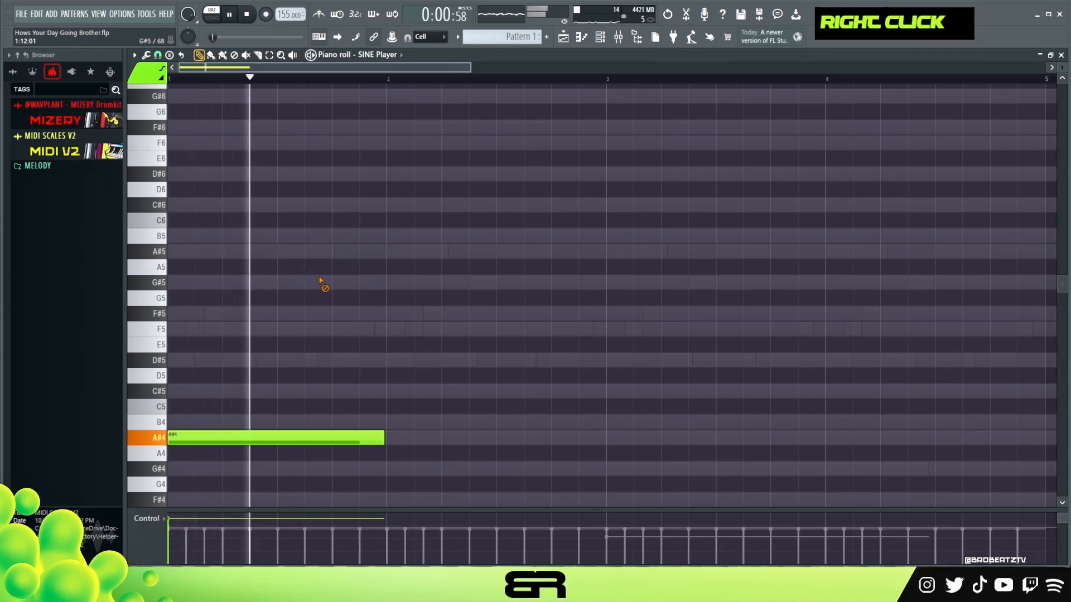
pyautogui.press('space')
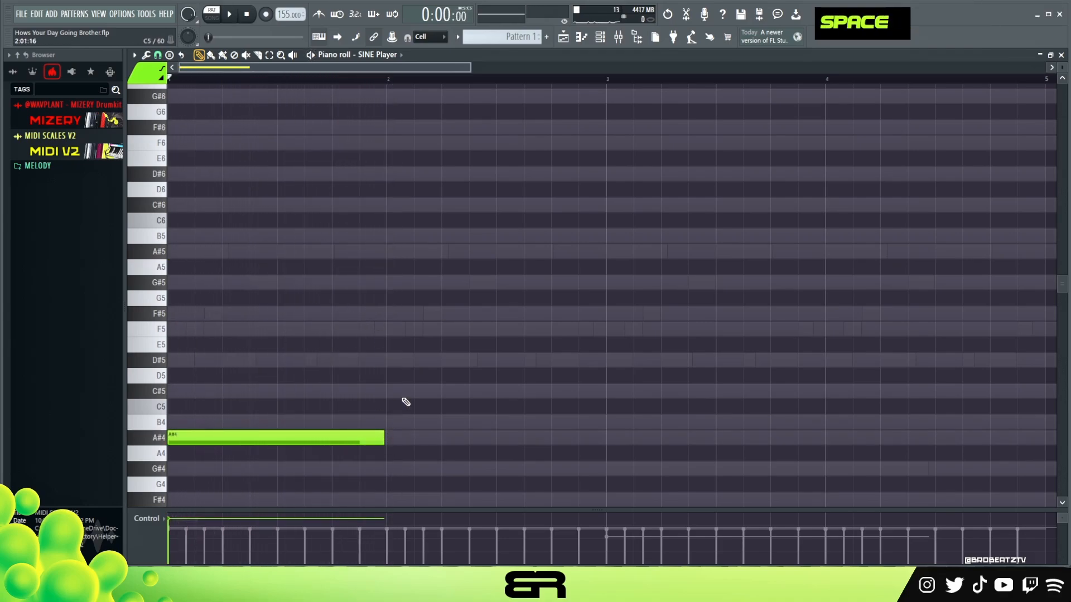
# - Stack short D#5 and F#5 notes at beat 4 of bar 1 and play the pattern back
pyautogui.scroll(-1, 351, 356)
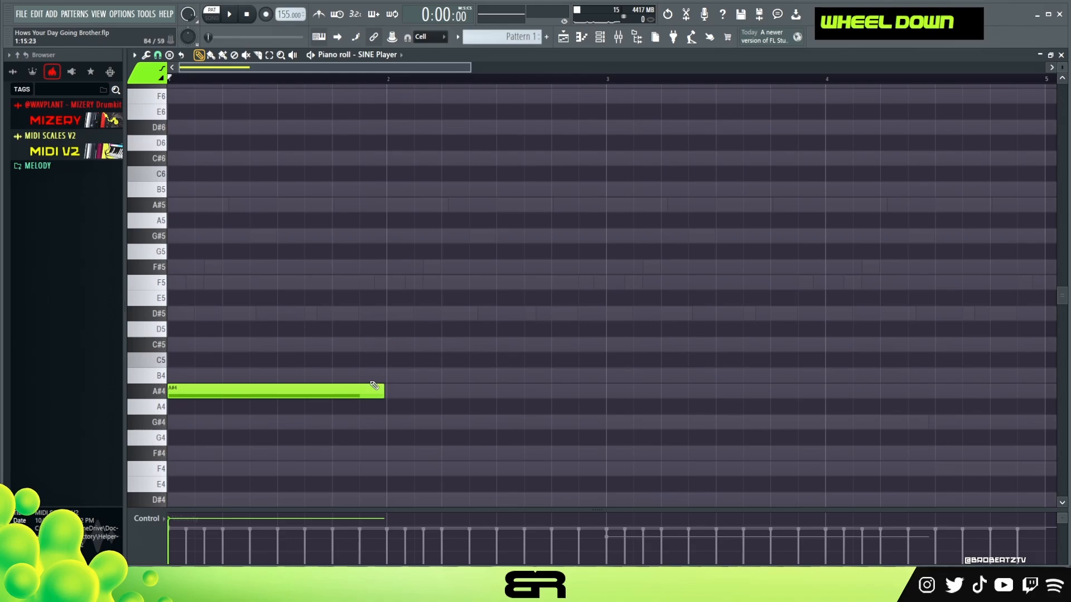
pyautogui.keyDown('ctrl'); pyautogui.click(224, 390); pyautogui.keyUp('ctrl')
pyautogui.moveTo(225, 390); pyautogui.dragTo(176, 317)
pyautogui.hotkey('shift', 'd')
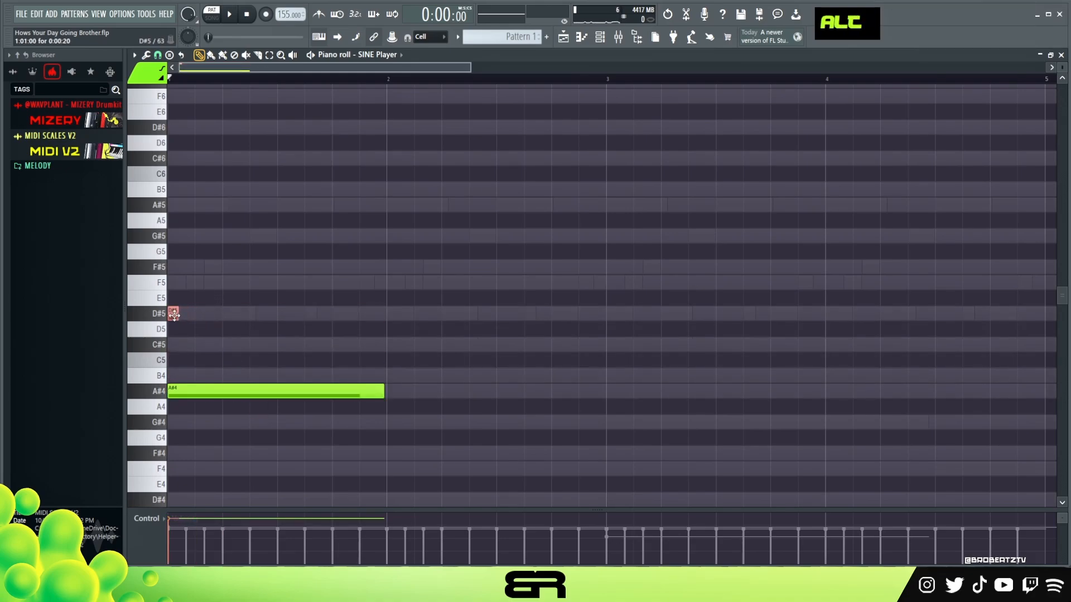
pyautogui.moveTo(337, 318); pyautogui.dragTo(334, 268)
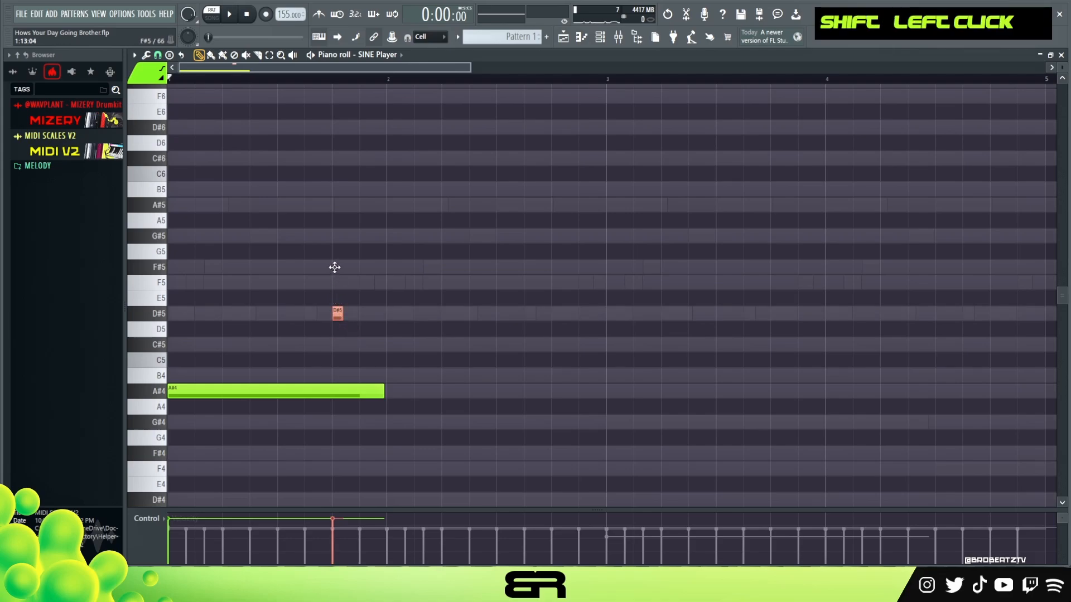
pyautogui.press('space')
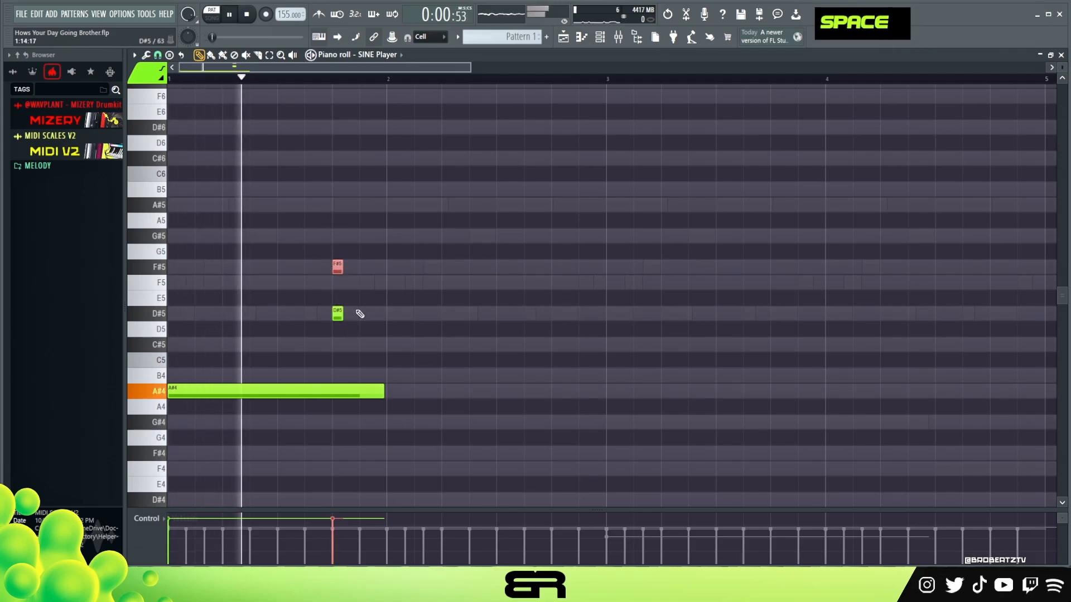
pyautogui.press('space')
# - Add short F#5 and A#5 notes at step 15 of bar 1, playing the pattern back
pyautogui.click(361, 268)
pyautogui.press('space')
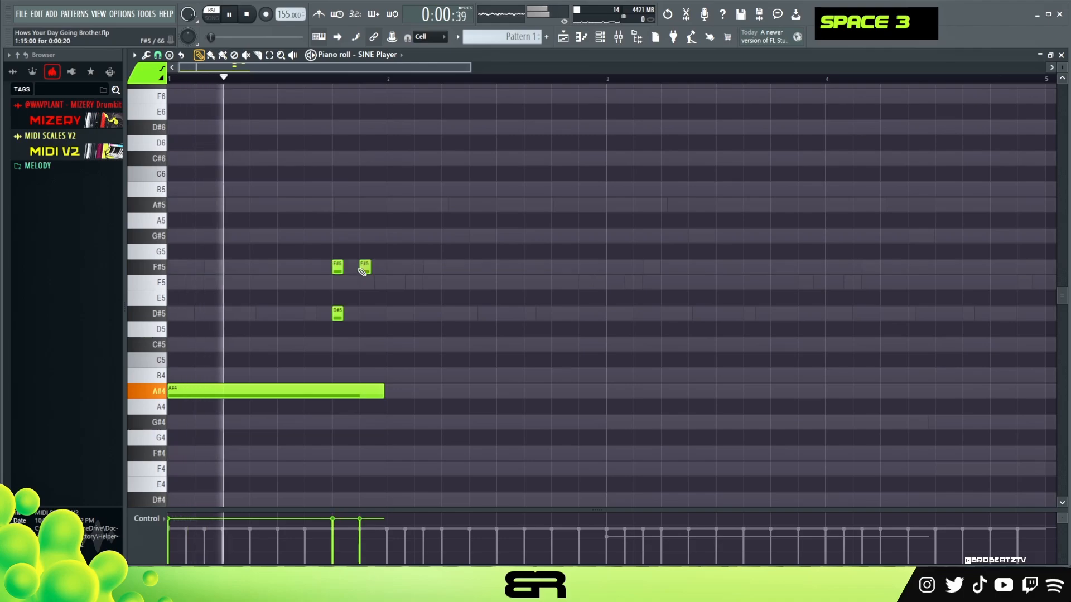
pyautogui.click(364, 205)
pyautogui.press('space')
pyautogui.press('space')
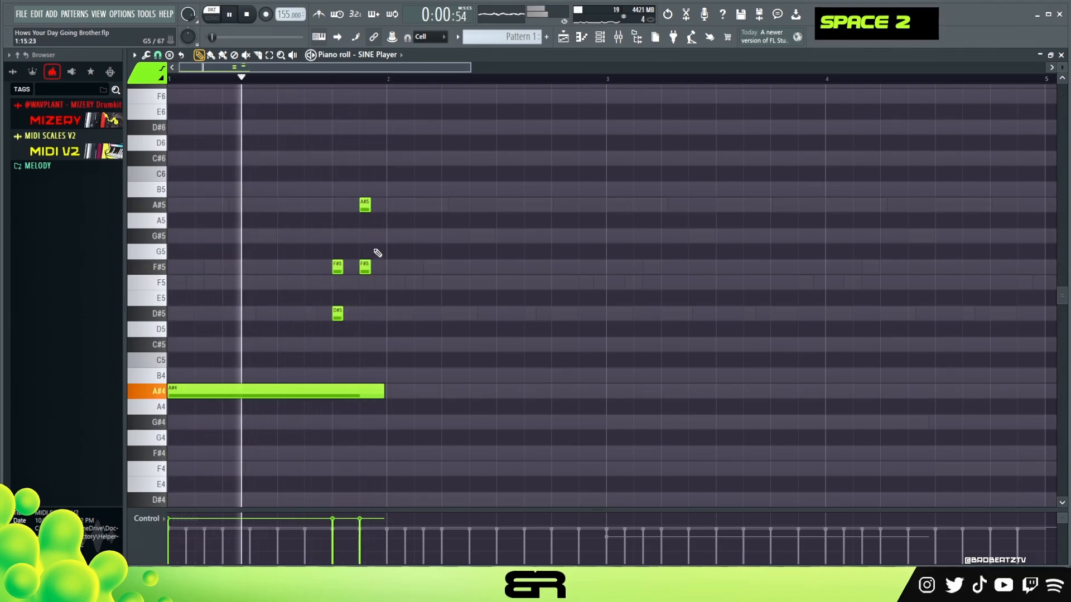
# - Shorten the four short notes in bar 1 to 15 ticks each and play them back
pyautogui.keyDown('ctrl'); pyautogui.moveTo(386, 196); pyautogui.dragTo(330, 317); pyautogui.keyUp('ctrl')
pyautogui.press('space')
pyautogui.keyDown('alt'); pyautogui.moveTo(368, 271); pyautogui.dragTo(365, 271); pyautogui.keyUp('alt')
pyautogui.rightClick(402, 292)
pyautogui.press('space')
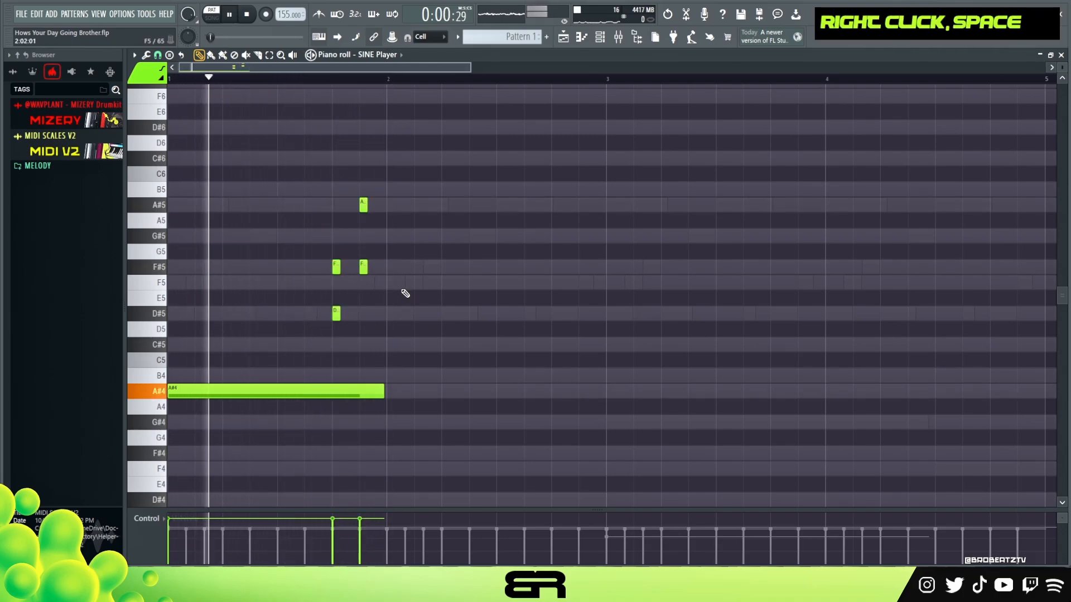
# - Stack short A#5 and C#6 notes at the start of bar 2 and play the pattern back
pyautogui.press('space')
pyautogui.click(391, 158)
pyautogui.click(391, 127)
pyautogui.press('space')
pyautogui.rightClick(391, 127)
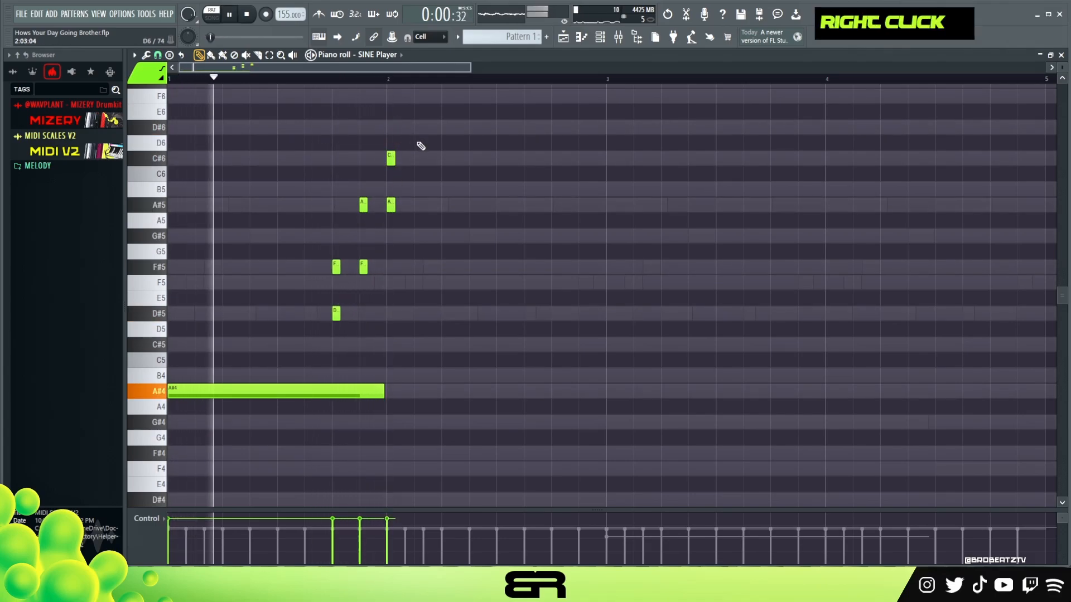
# - Add a short D#6 note above the C#6 at the start of bar 2 and listen to the chord
pyautogui.scroll(1, 417, 176)
pyautogui.press('space')
pyautogui.press('space')
pyautogui.click(391, 174)
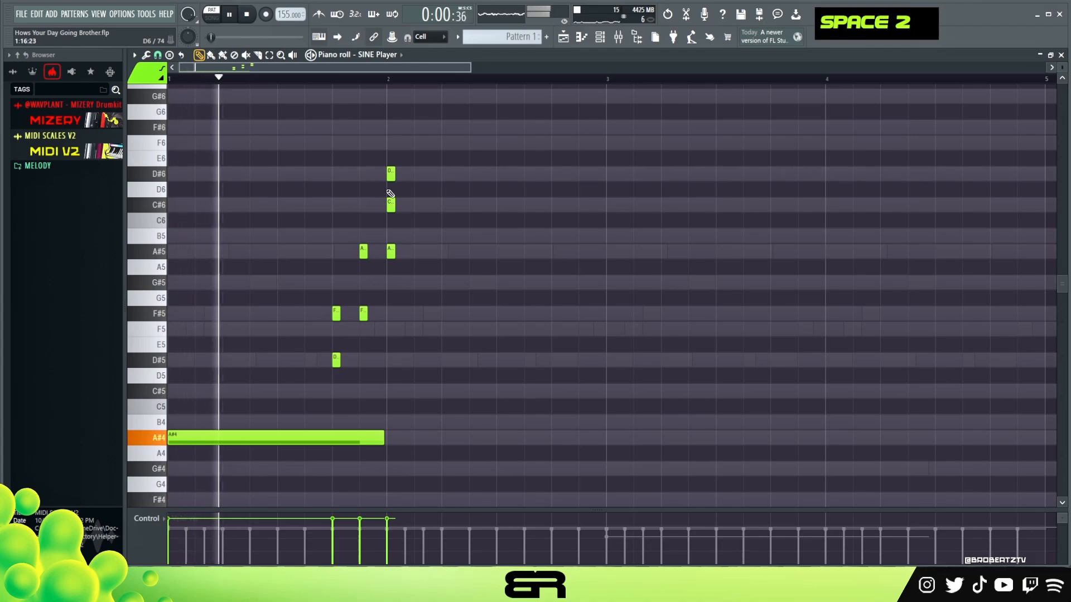
pyautogui.press('space')
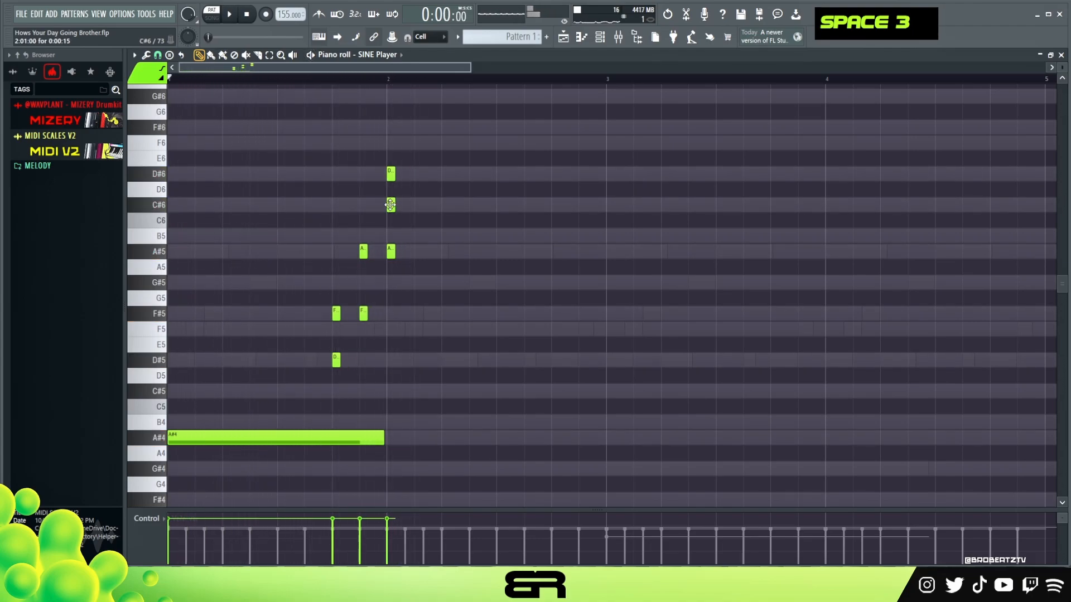
# - Add a short C#6 note at beat 2 of bar 2 and play the pattern back
pyautogui.doubleClick(445, 205)
pyautogui.press('space')
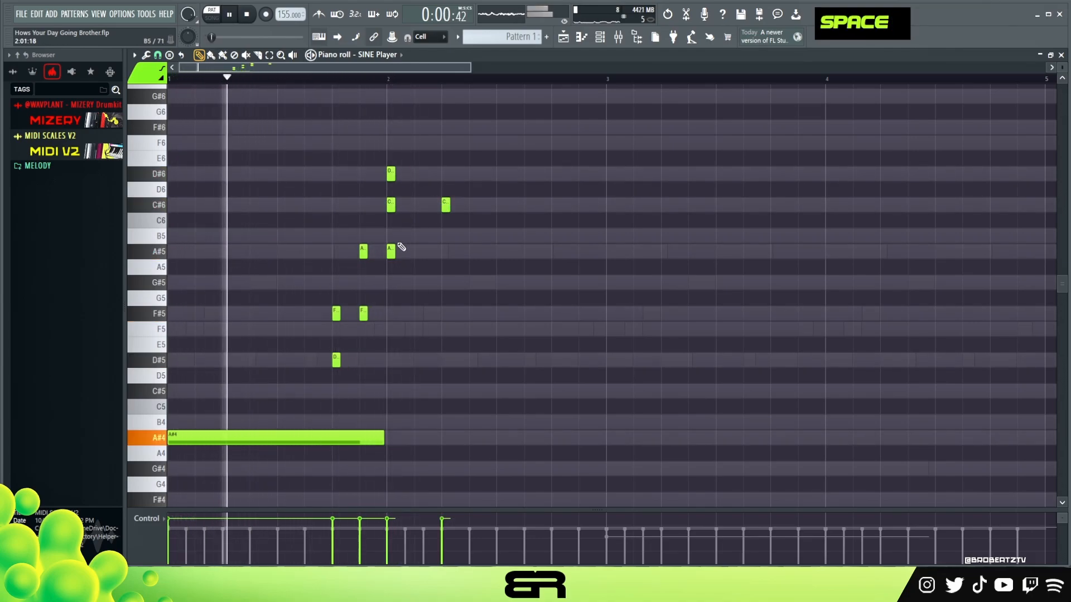
pyautogui.press('space')
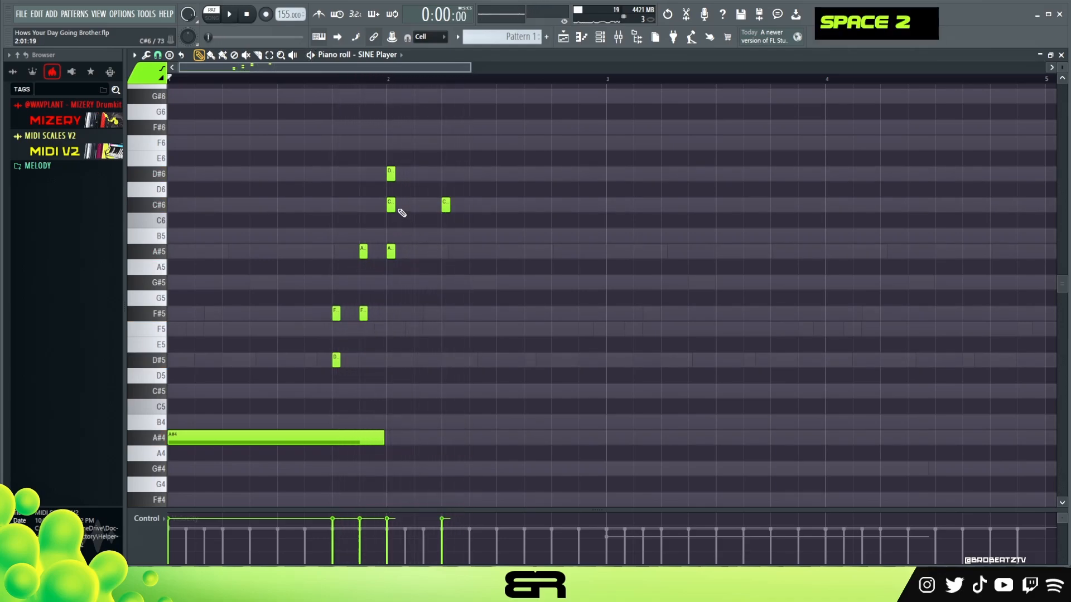
# - Delete the C#6 at the start of bar 2, add an A#5 under the C#6 on beat 2, and play back
pyautogui.rightClick(392, 205)
pyautogui.press('space')
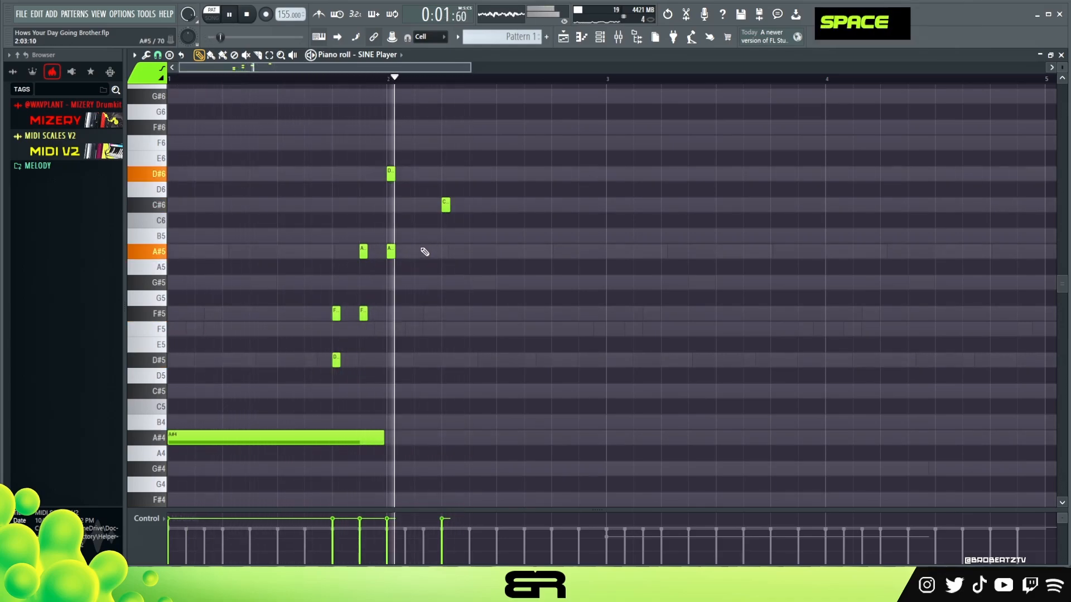
pyautogui.press('space')
pyautogui.press('space')
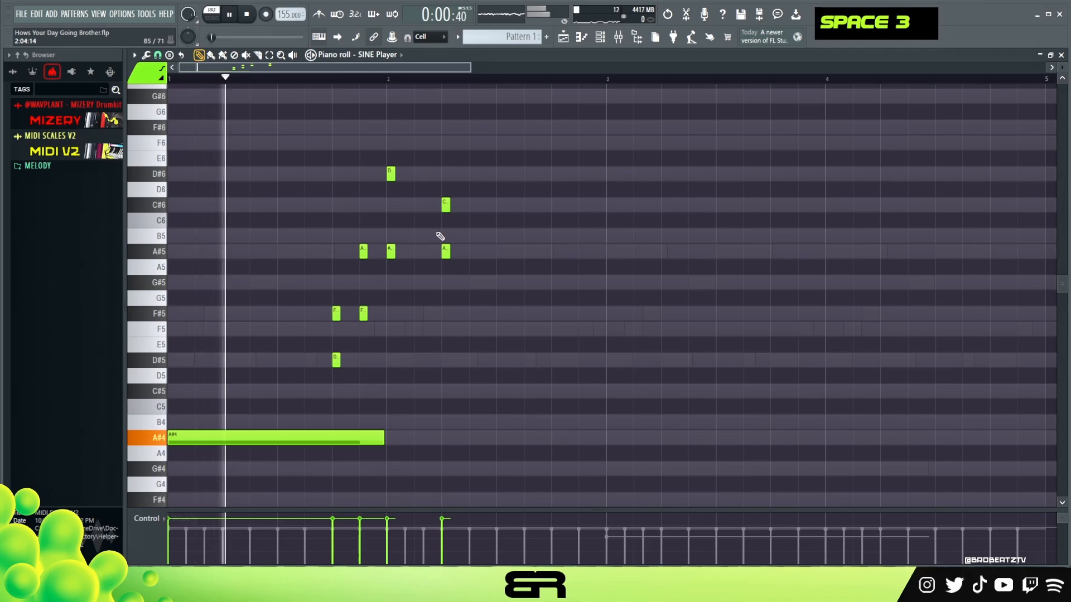
# - Add a short D#6 at step 7 of bar 2 and an F6 about one bar long from beat 3, and play back
pyautogui.press('space')
pyautogui.click(470, 176)
pyautogui.doubleClick(497, 140)
pyautogui.press('space')
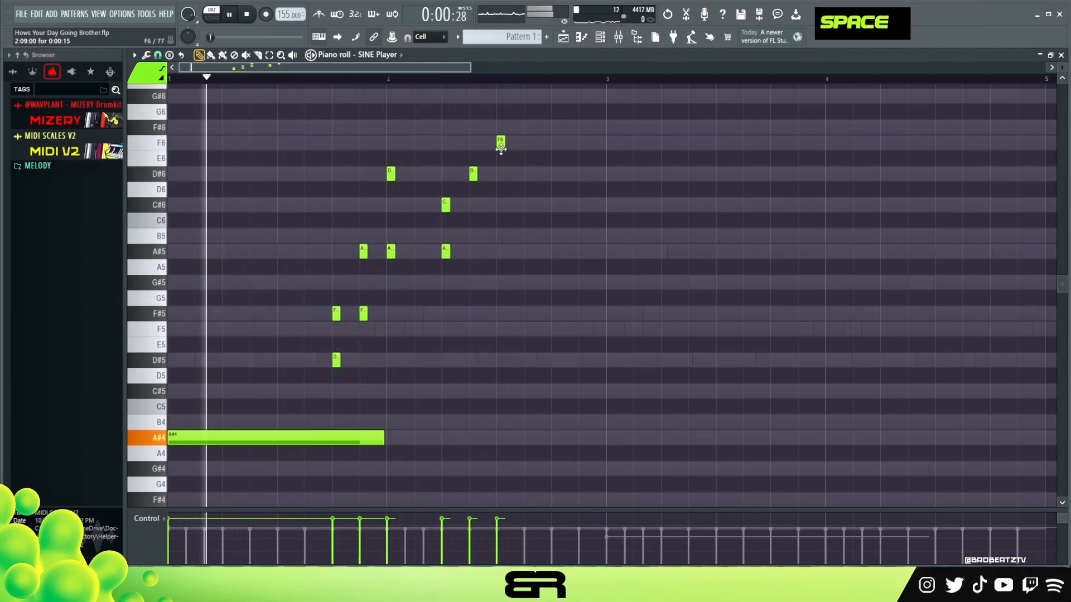
pyautogui.moveTo(505, 143); pyautogui.dragTo(708, 168)
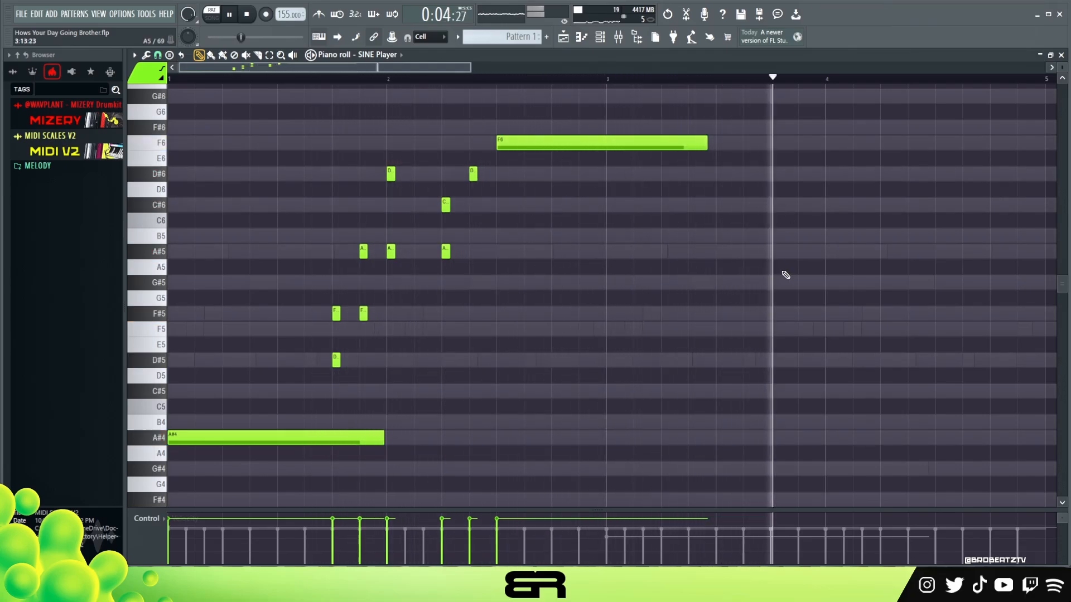
pyautogui.press('space')
# - Duplicate the rising chord run and long F6 two bars later, with a single longer D#5 at beat 4 of bar 3
pyautogui.keyDown('ctrl'); pyautogui.moveTo(687, 105); pyautogui.dragTo(802, 365); pyautogui.keyUp('ctrl')
pyautogui.rightClick(787, 329)
# - Trim the copied F6 in bar 4 to end at bar 5 and duplicate it one octave lower at F5
pyautogui.keyDown('ctrl'); pyautogui.click(966, 148); pyautogui.keyUp('ctrl')
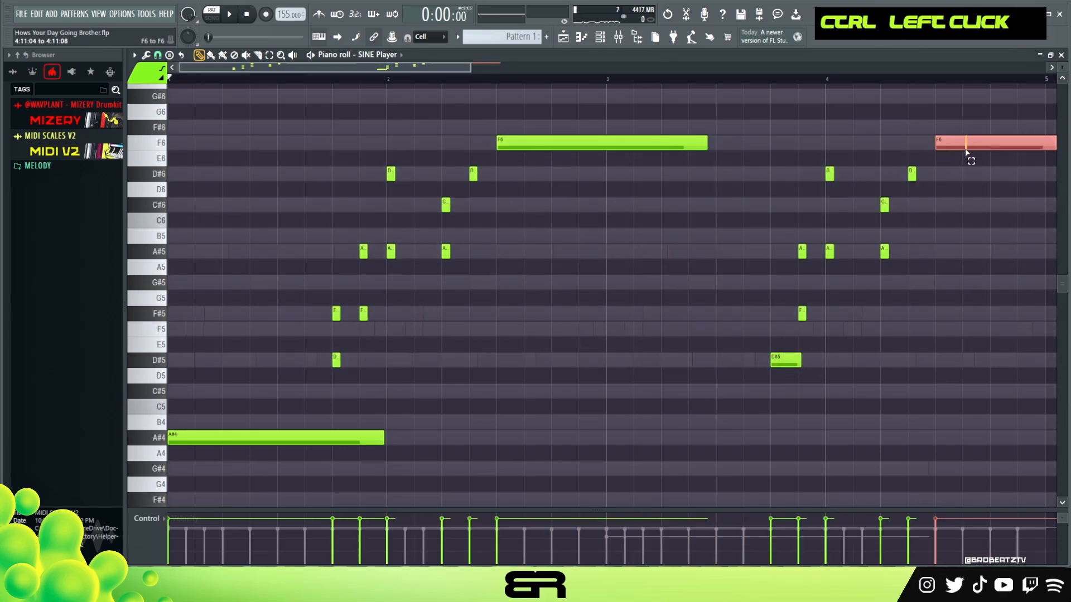
pyautogui.moveTo(467, 70); pyautogui.dragTo(545, 70)
pyautogui.rightClick(945, 234)
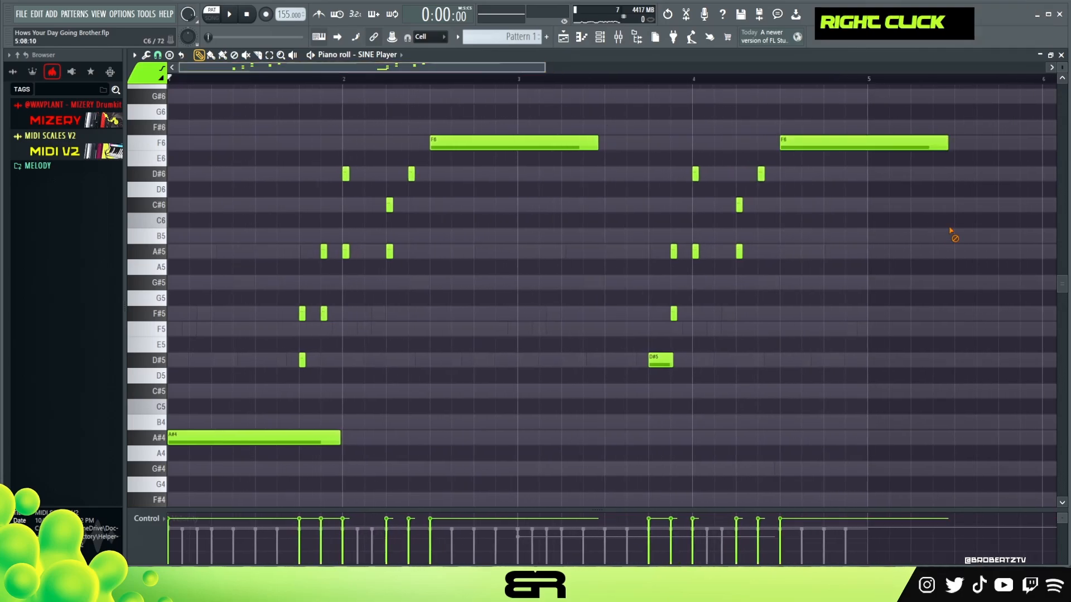
pyautogui.moveTo(946, 148)
pyautogui.keyDown('alt'); pyautogui.mouseDown()
pyautogui.moveTo(862, 162)
pyautogui.moveTo(852, 144)
pyautogui.moveTo(808, 143)
pyautogui.mouseUp(); pyautogui.keyUp('alt')
pyautogui.hotkey('ctrl', 'Down')
pyautogui.rightClick(838, 298)
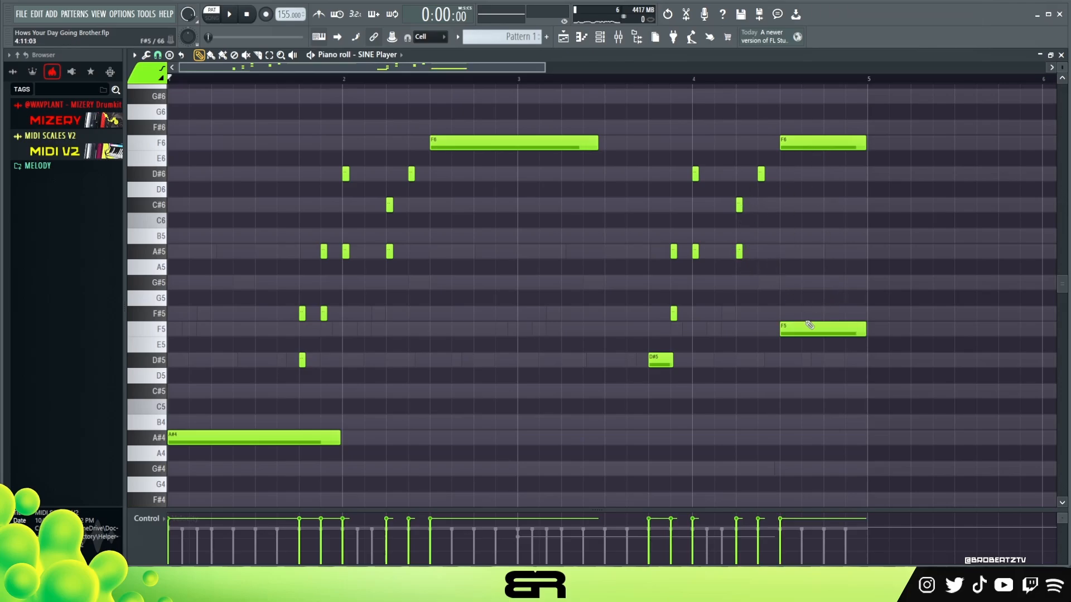
# - Copy the short D#6 at step 7 of bar 4 down to G#5 and audition the chord
pyautogui.rightClick(739, 289)
pyautogui.keyDown('ctrl'); pyautogui.moveTo(739, 233); pyautogui.dragTo(769, 291); pyautogui.keyUp('ctrl')
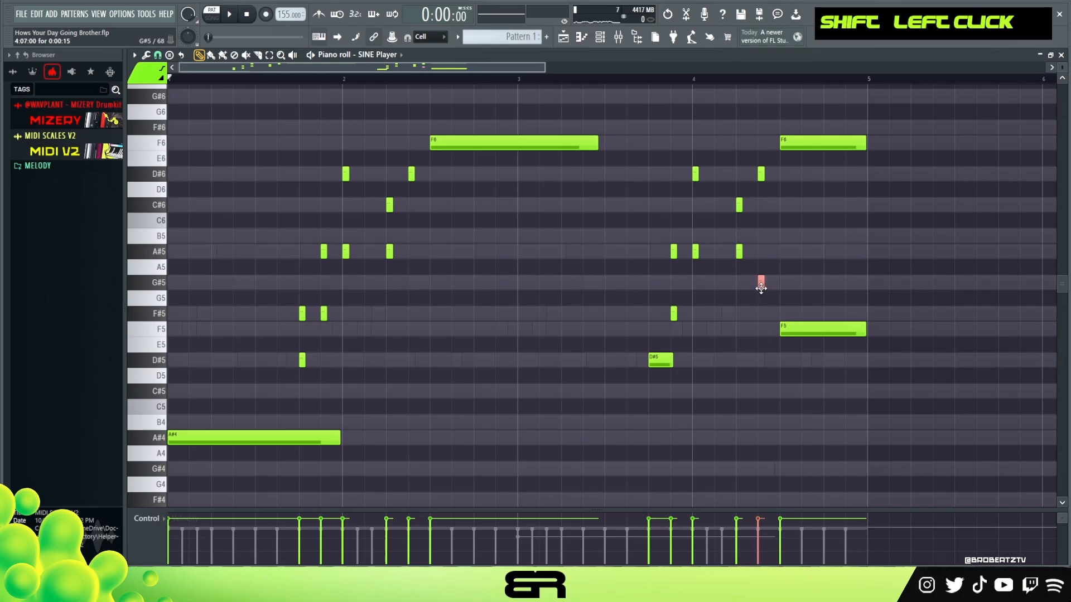
pyautogui.keyDown('alt'); pyautogui.rightClick(742, 276); pyautogui.keyUp('alt')
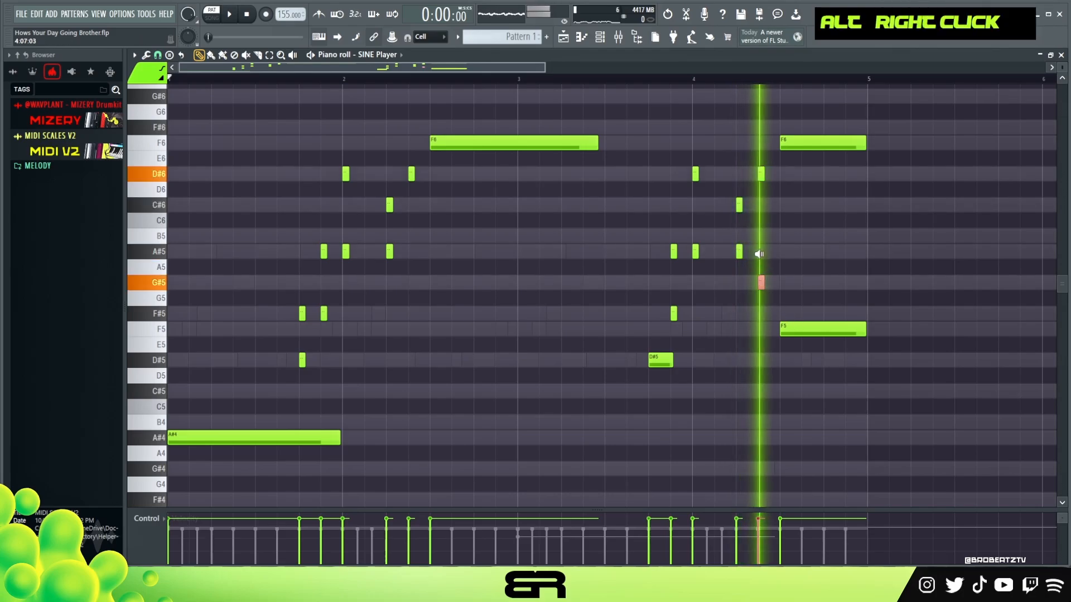
pyautogui.rightClick(771, 292)
# - Lower the G#5 at step 7 of bar 4 to F#5 and play the ending back
pyautogui.moveTo(761, 287); pyautogui.dragTo(761, 316)
pyautogui.keyDown('alt'); pyautogui.rightClick(728, 257); pyautogui.keyUp('alt')
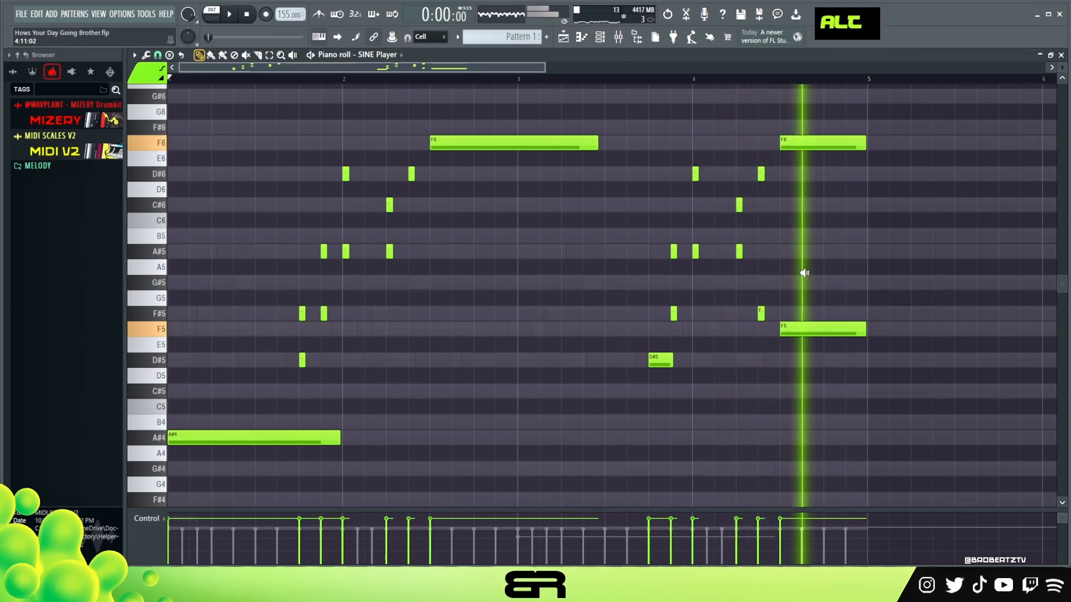
pyautogui.press('space')
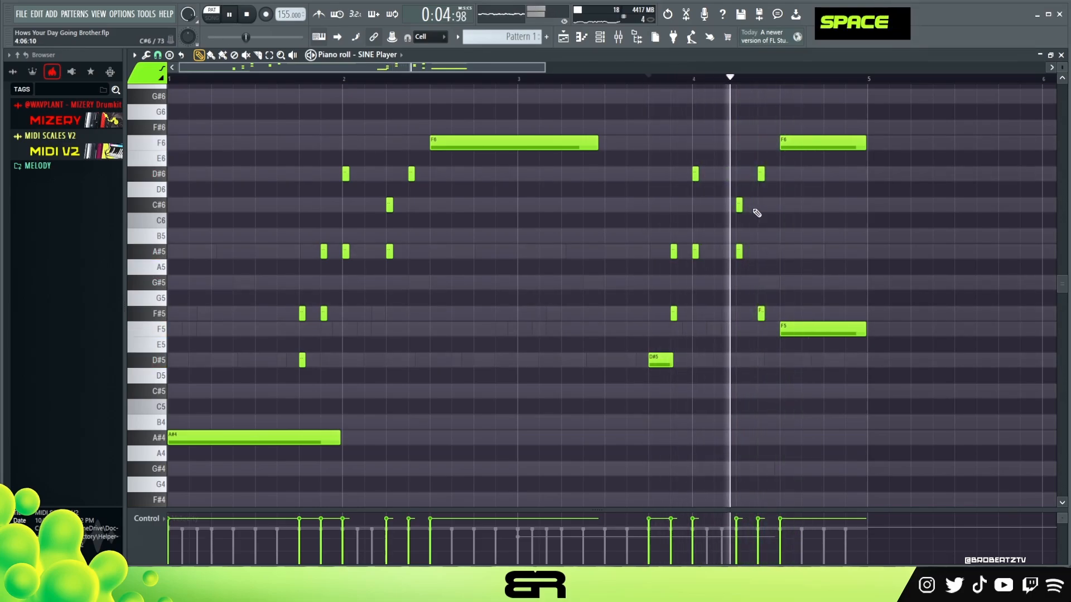
# - Replay the piano part from the start and lengthen the D#5 at beat 4 of bar 3 to about three steps
pyautogui.press('space')
pyautogui.moveTo(321, 79); pyautogui.dragTo(136, 80)
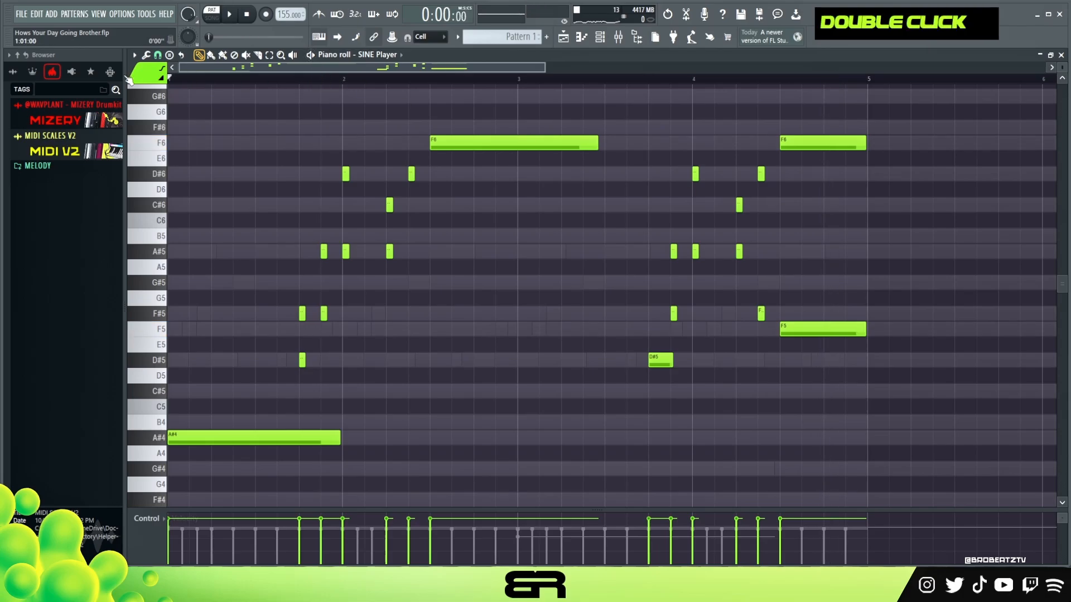
pyautogui.rightClick(308, 119)
pyautogui.press('space')
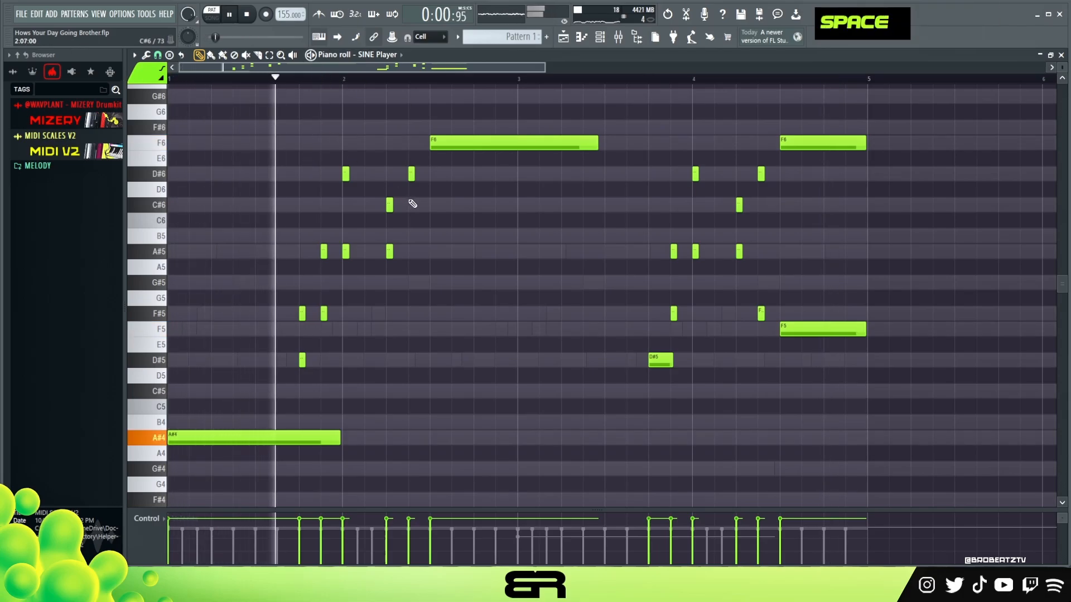
pyautogui.rightClick(679, 421)
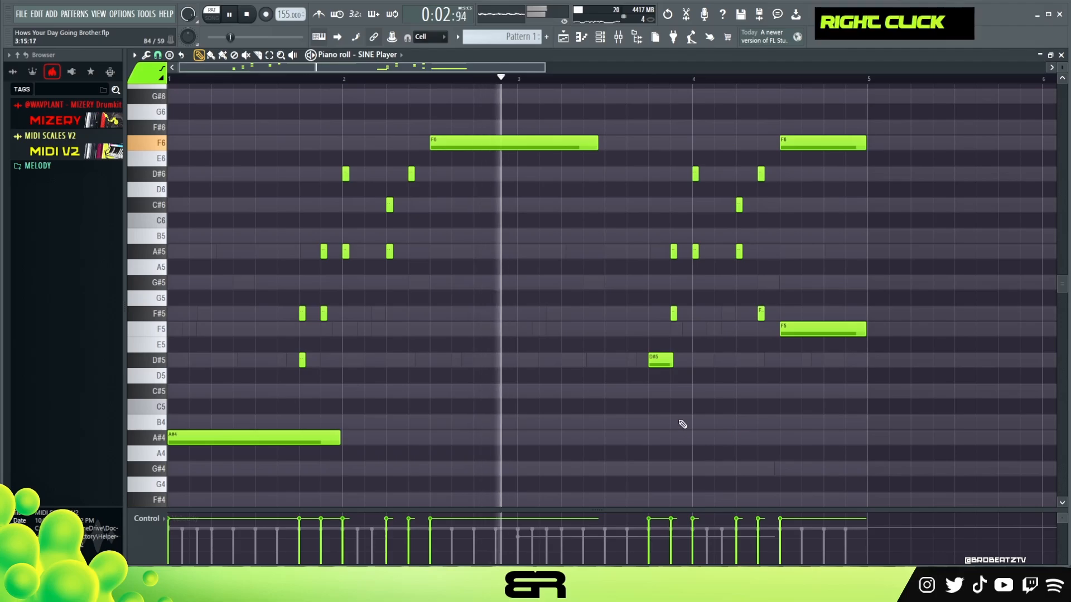
pyautogui.moveTo(672, 361); pyautogui.dragTo(682, 363)
pyautogui.press('space')
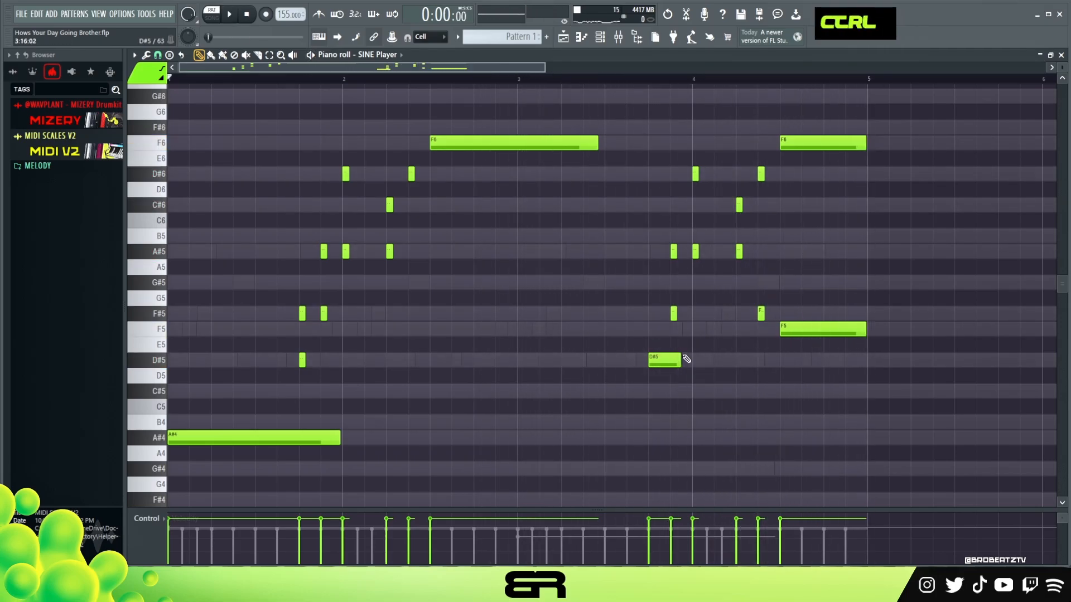
# - Raise the velocity of all SINE Player notes slightly, play the part back and clear the selection
pyautogui.hotkey('ctrl', 'a')
pyautogui.scroll(2, 677, 347)
pyautogui.press('space')
pyautogui.scroll(1, 677, 346)
pyautogui.scroll(-1, 676, 346)
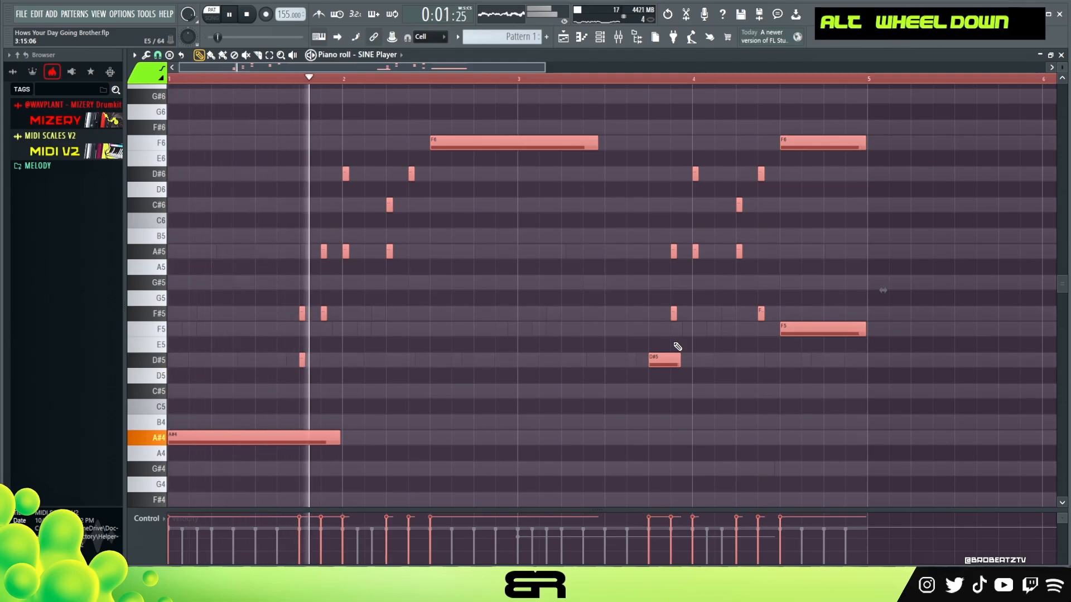
pyautogui.press('space')
pyautogui.rightClick(558, 281)
pyautogui.click(452, 83)
pyautogui.doubleClick(452, 82)
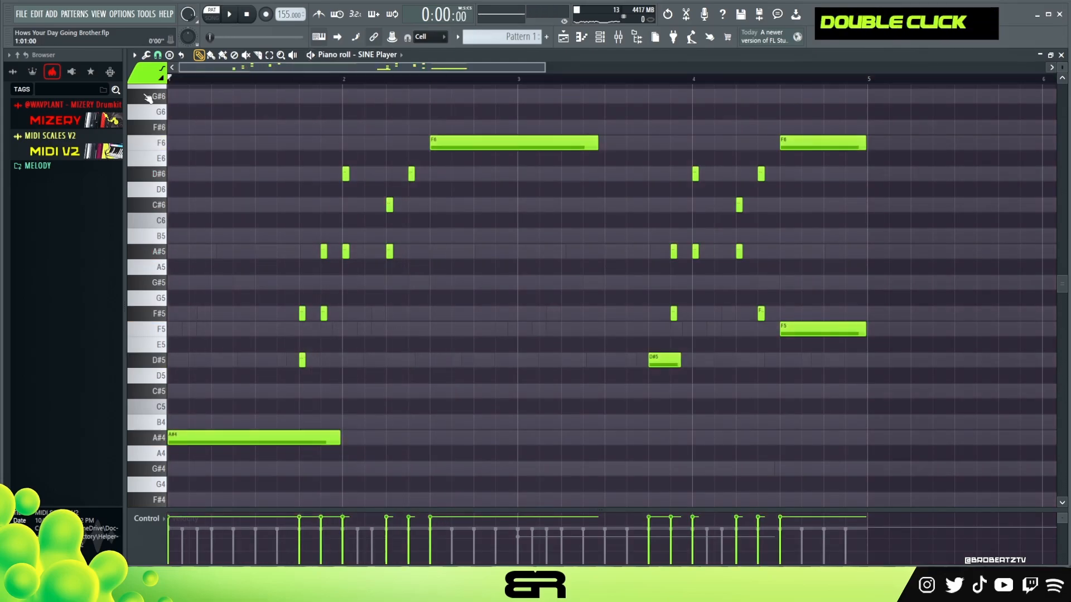
# - Solo the first Analog Lab V mixer track and compare its playback without effects and with them enabled
pyautogui.click(600, 37)
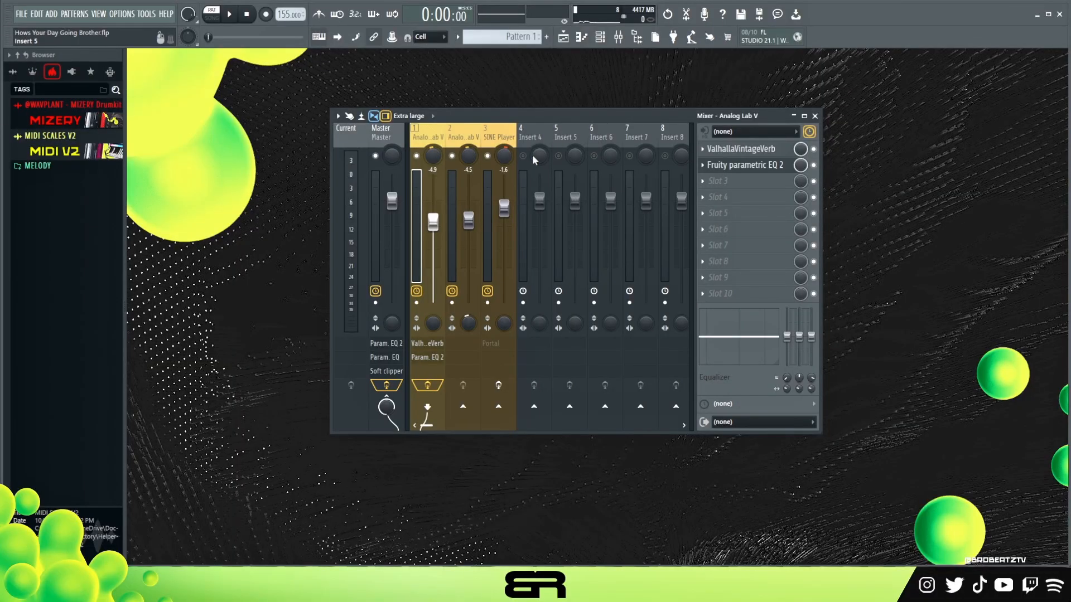
pyautogui.rightClick(421, 159)
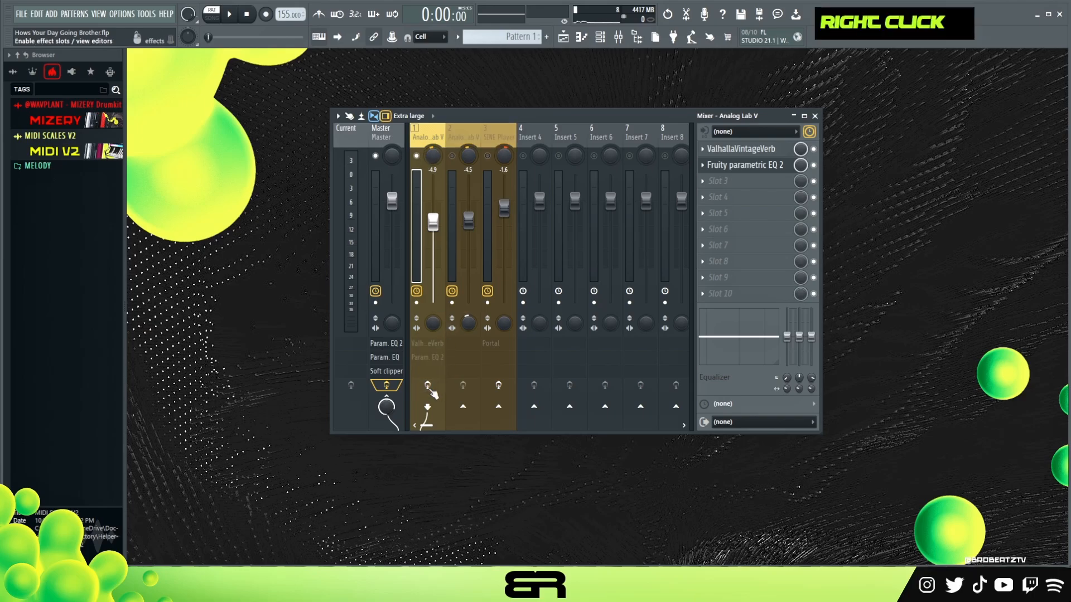
pyautogui.press('space')
pyautogui.press('space')
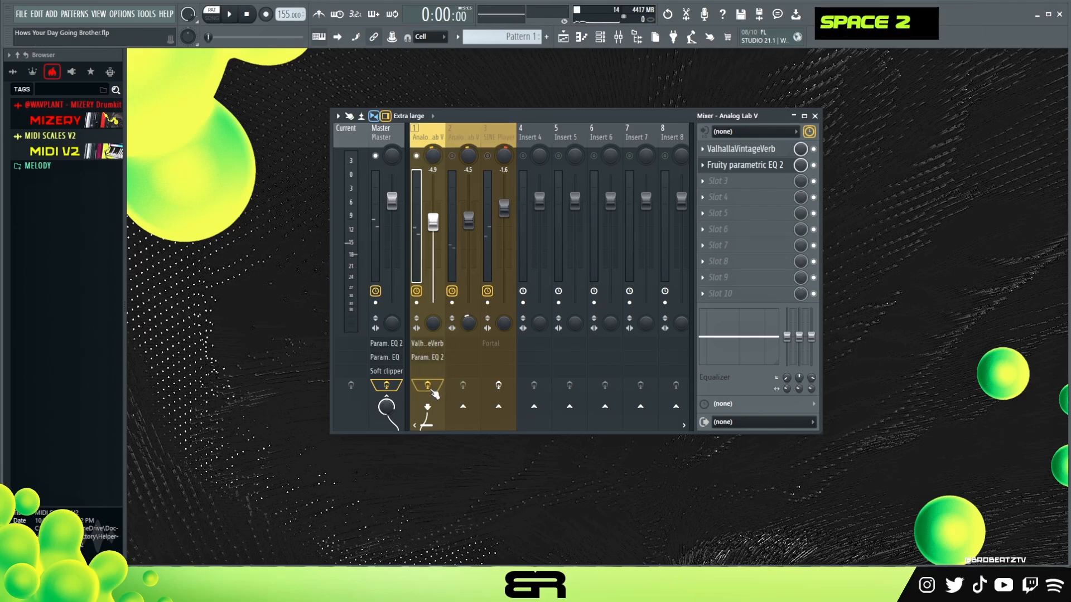
pyautogui.press('space')
pyautogui.press('space')
# - Set LowCut in the first Analog Lab V track's ValhallaVintageVerb to 760 Hz and inspect its Fruity parametric EQ 2 curve
pyautogui.click(741, 149)
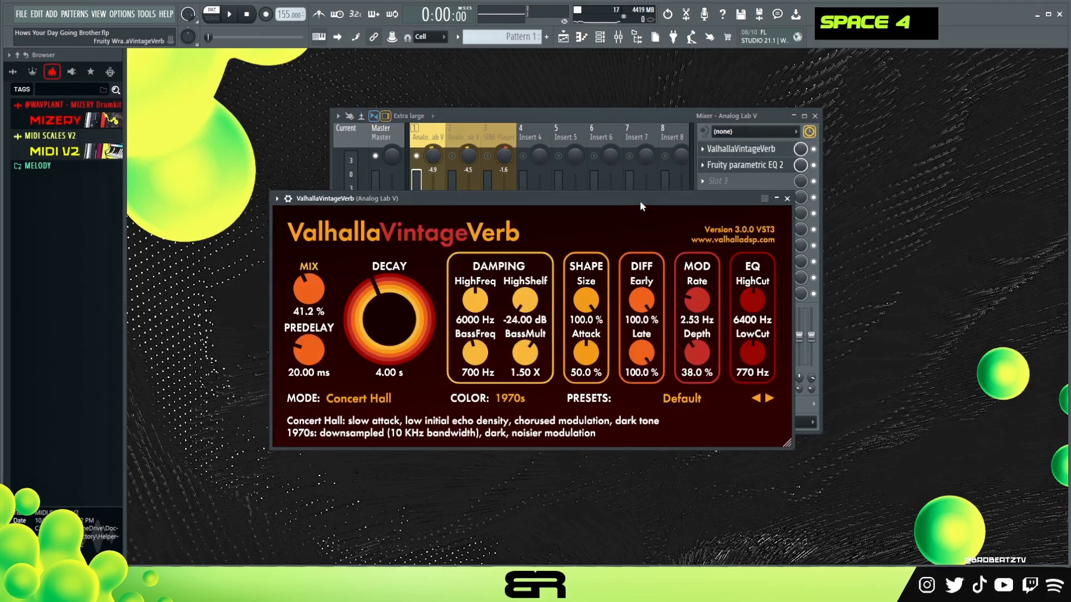
pyautogui.moveTo(641, 204); pyautogui.dragTo(643, 166)
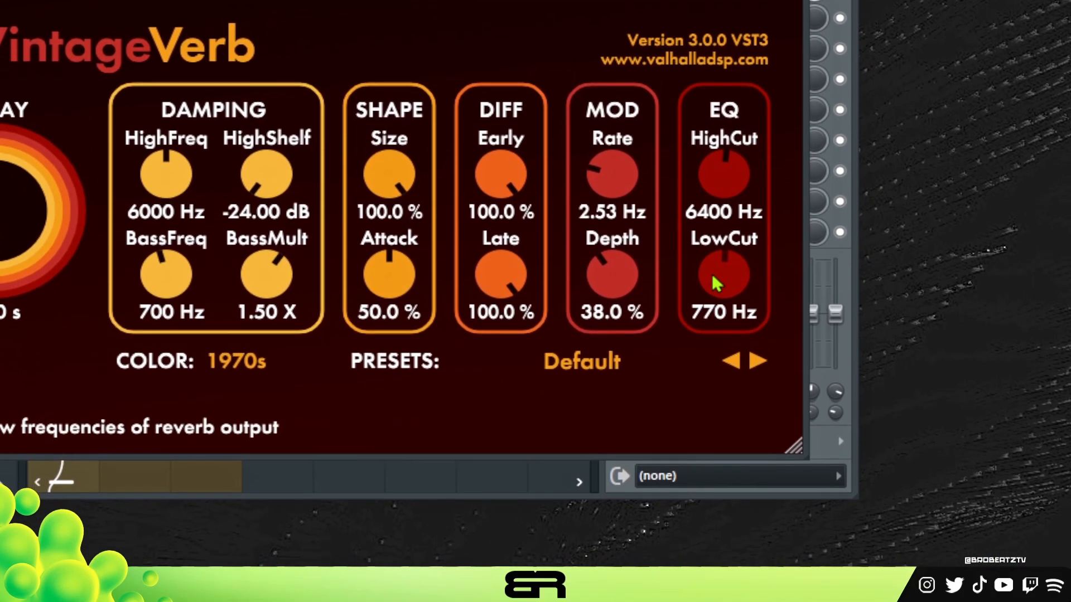
pyautogui.moveTo(747, 279); pyautogui.dragTo(723, 255)
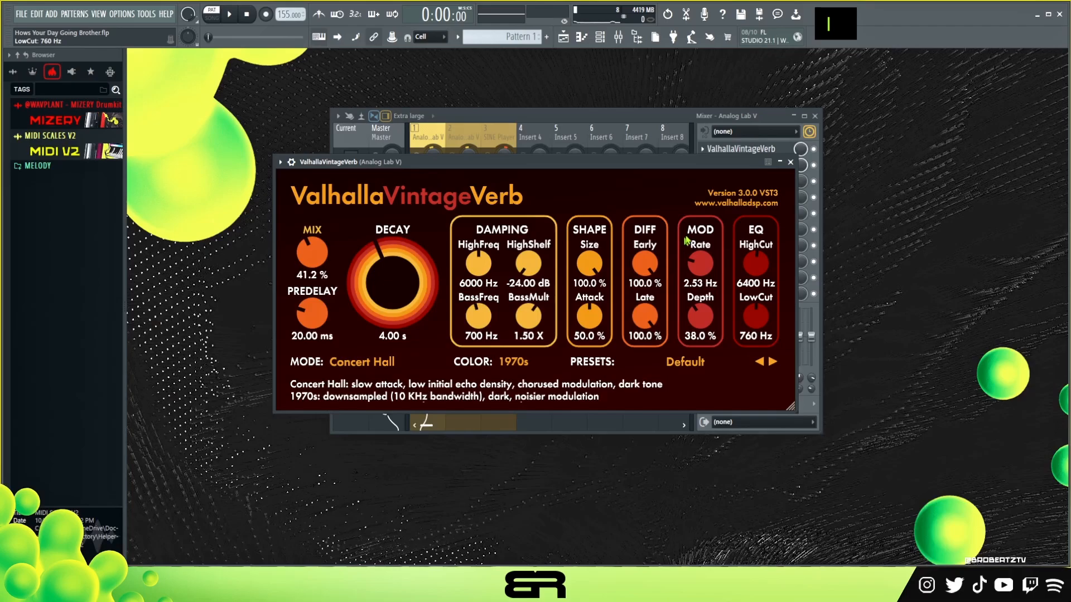
pyautogui.click(791, 163)
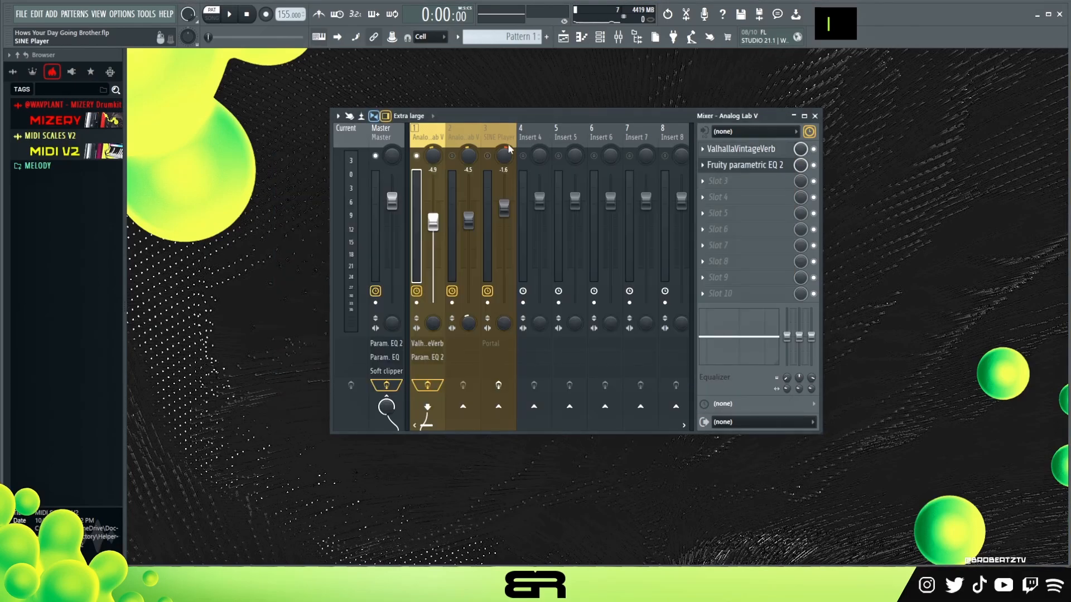
pyautogui.doubleClick(771, 168)
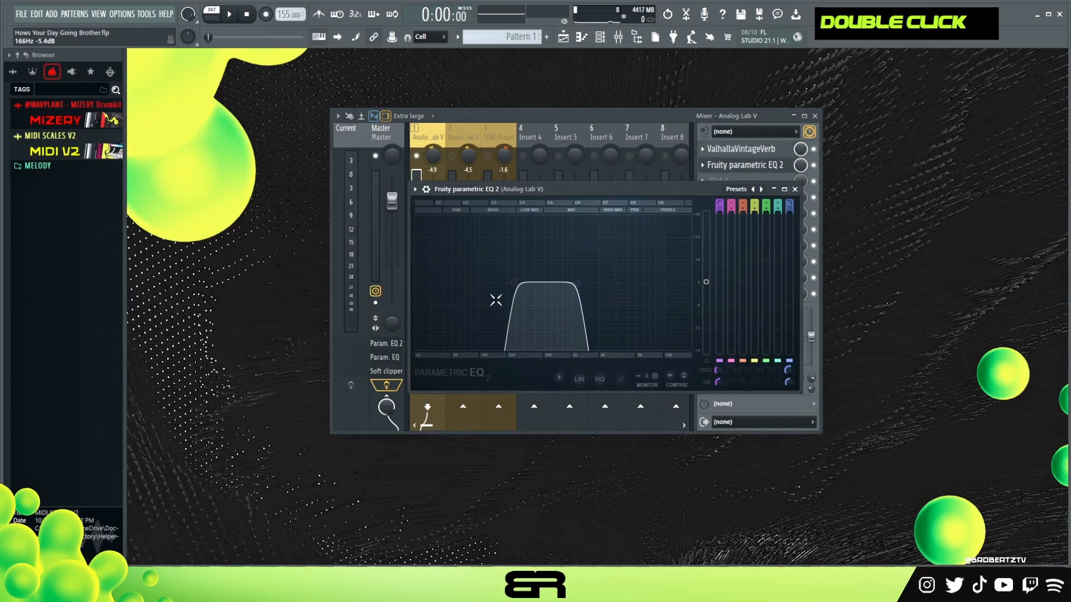
# - Unmute the second Analog Lab V mixer track and play it together with the first
pyautogui.press('space')
pyautogui.click(468, 134)
pyautogui.press('space')
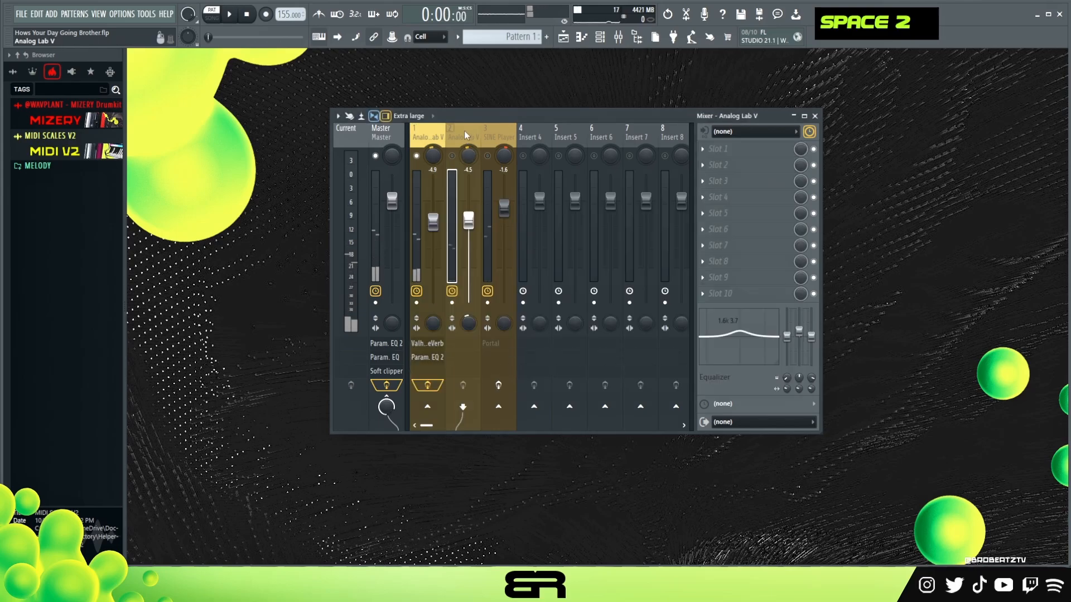
pyautogui.click(451, 156)
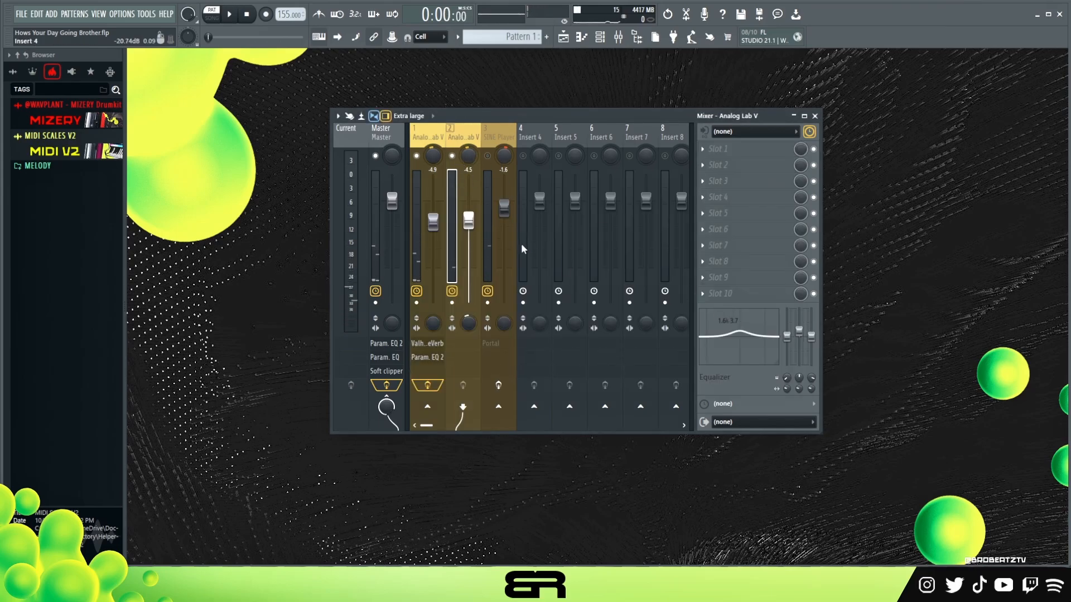
pyautogui.press('space')
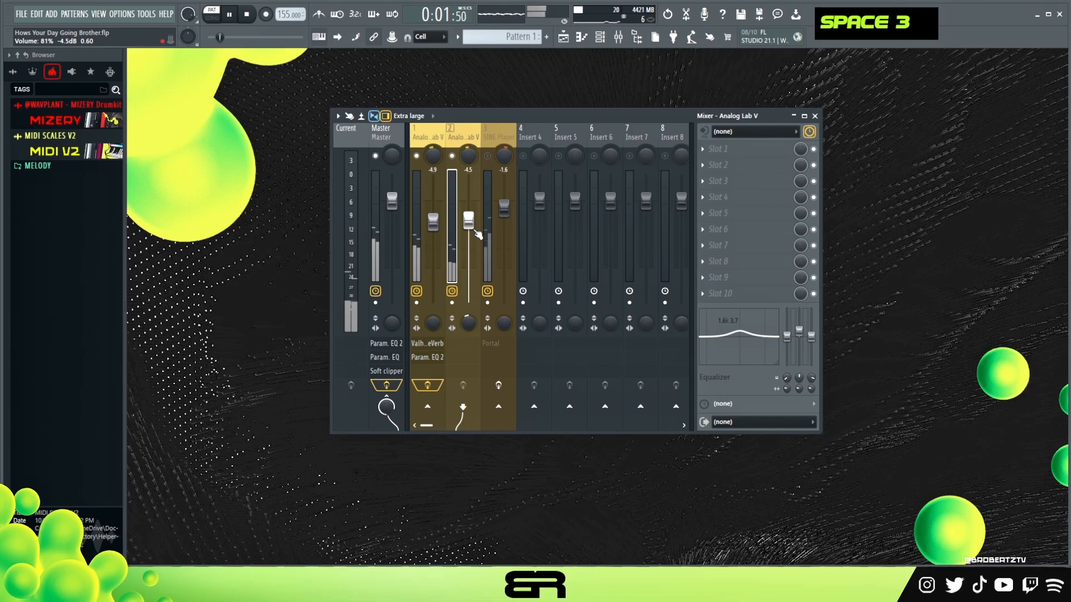
pyautogui.press('space')
# - Unmute the SINE Player mixer track and examine its Portal effect's Freeze Cut preset and grain controls
pyautogui.click(503, 133)
pyautogui.click(488, 157)
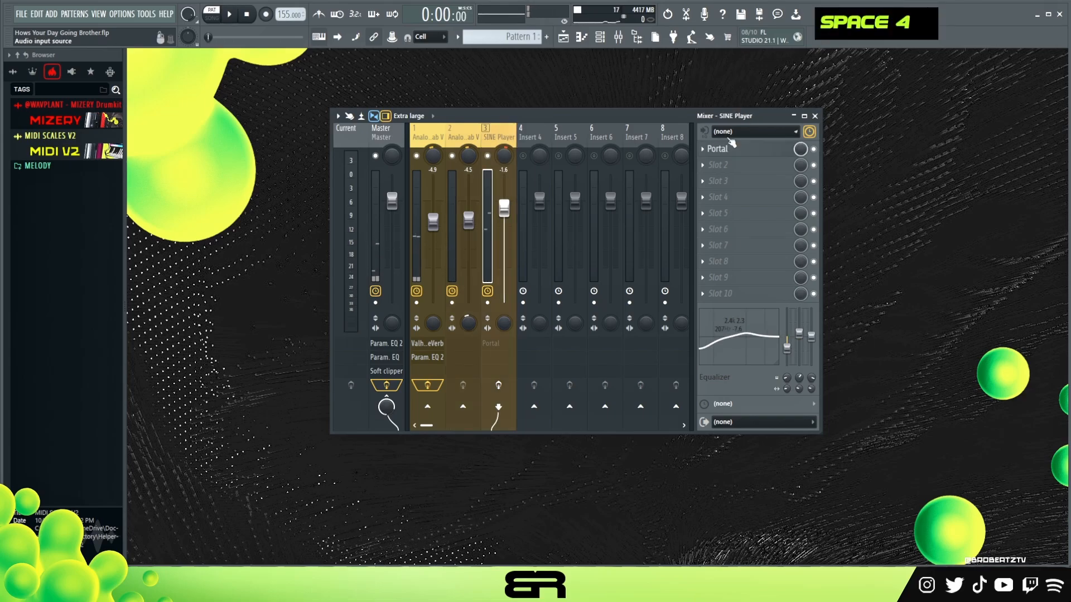
pyautogui.click(728, 154)
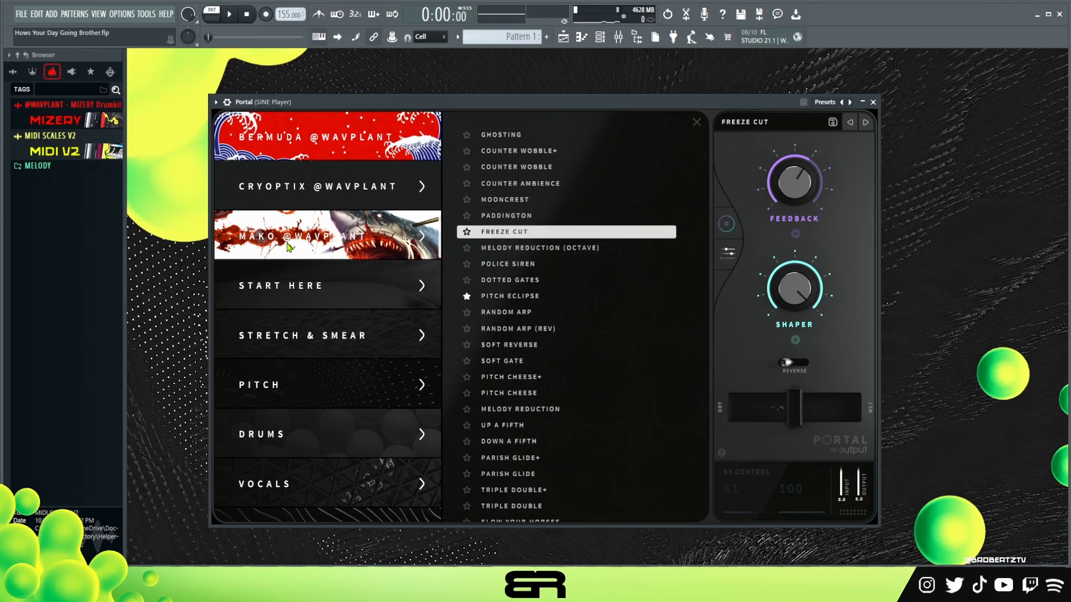
pyautogui.click(733, 253)
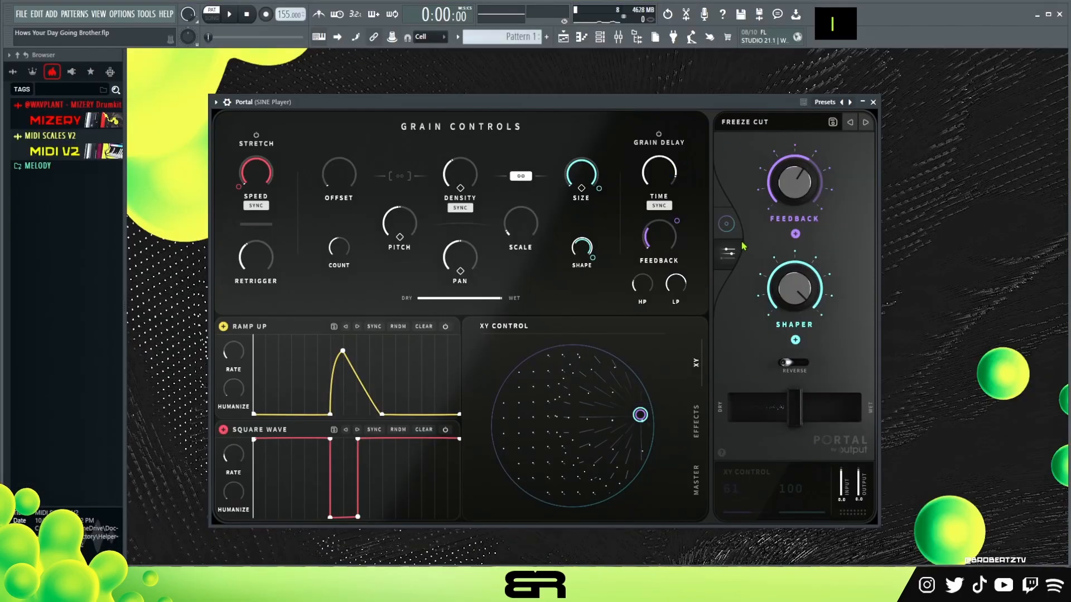
pyautogui.click(760, 131)
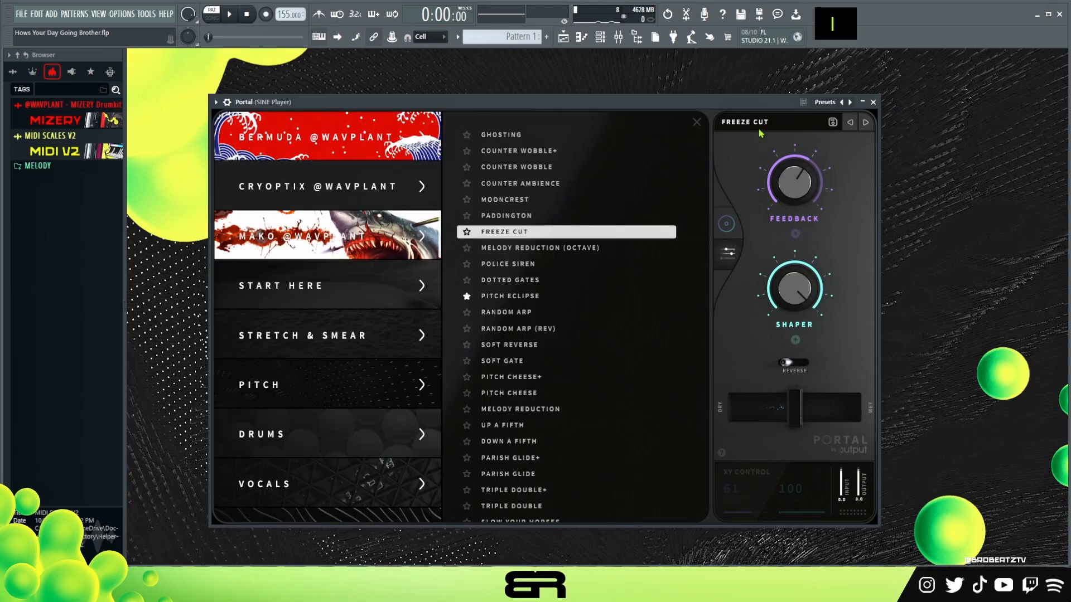
pyautogui.click(873, 102)
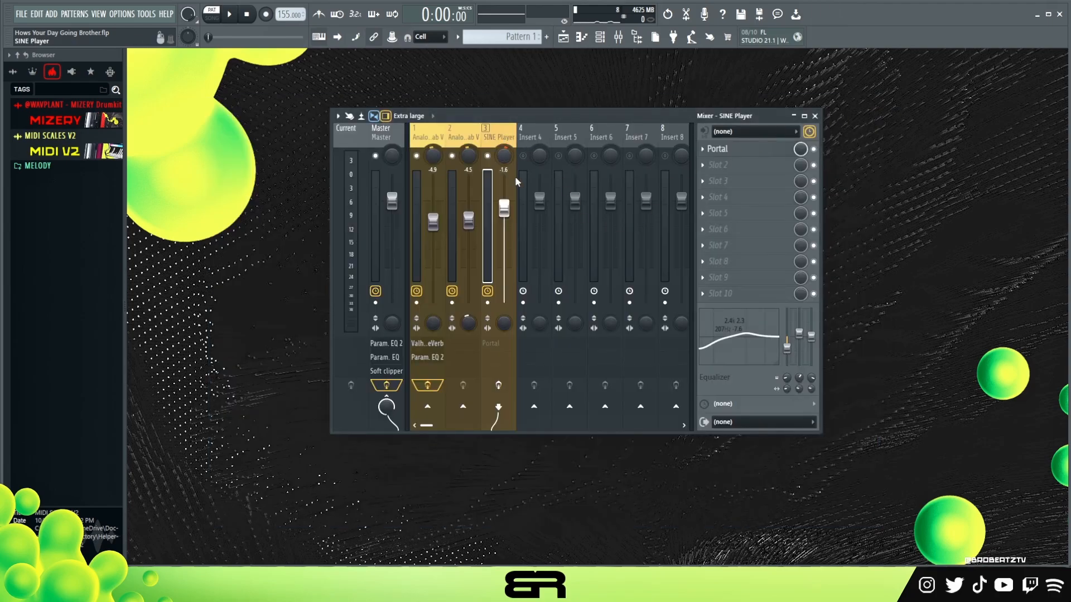
# - Enable the effects on the SINE Player mixer track and audition it in the mix and in solo
pyautogui.press('space')
pyautogui.press('space')
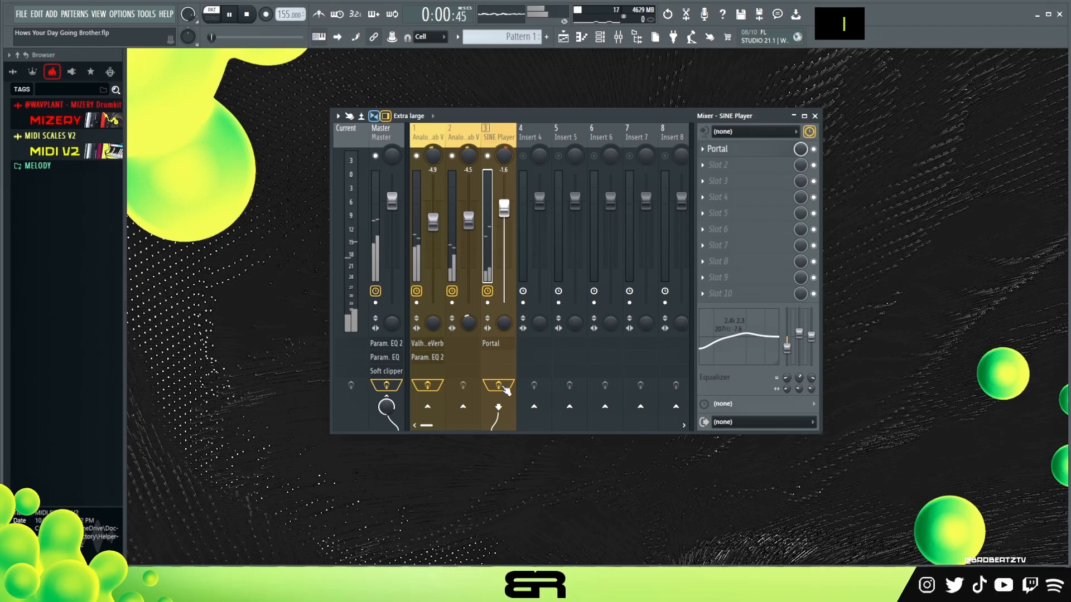
pyautogui.rightClick(488, 157)
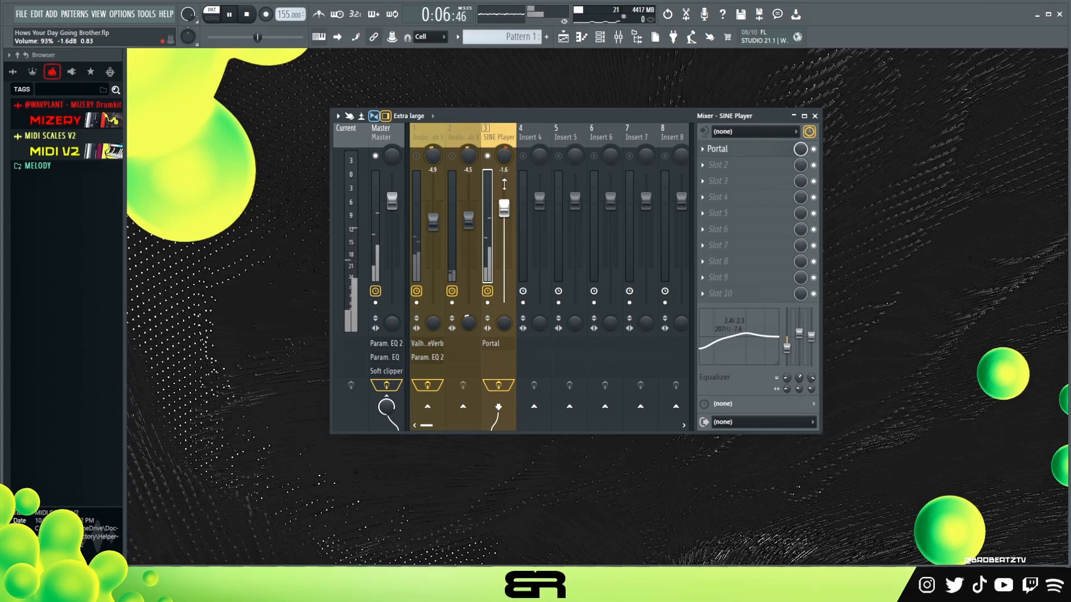
pyautogui.press('space')
# - Unsolo the SINE Player track and lower its volume to about -2.3 dB while the full melody plays
pyautogui.rightClick(453, 157)
pyautogui.press('space')
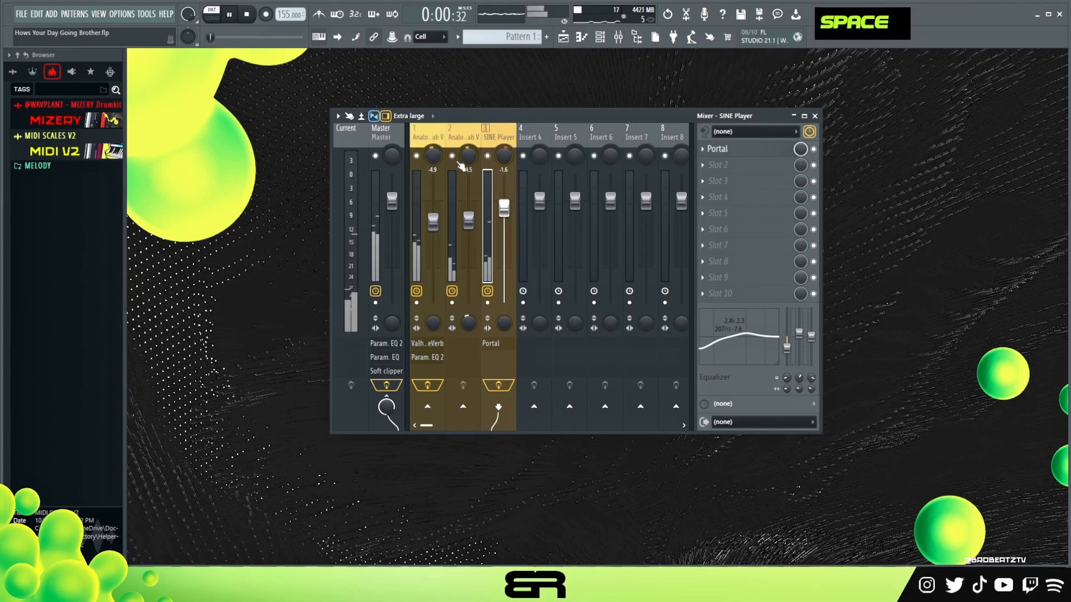
pyautogui.moveTo(503, 211); pyautogui.dragTo(504, 218)
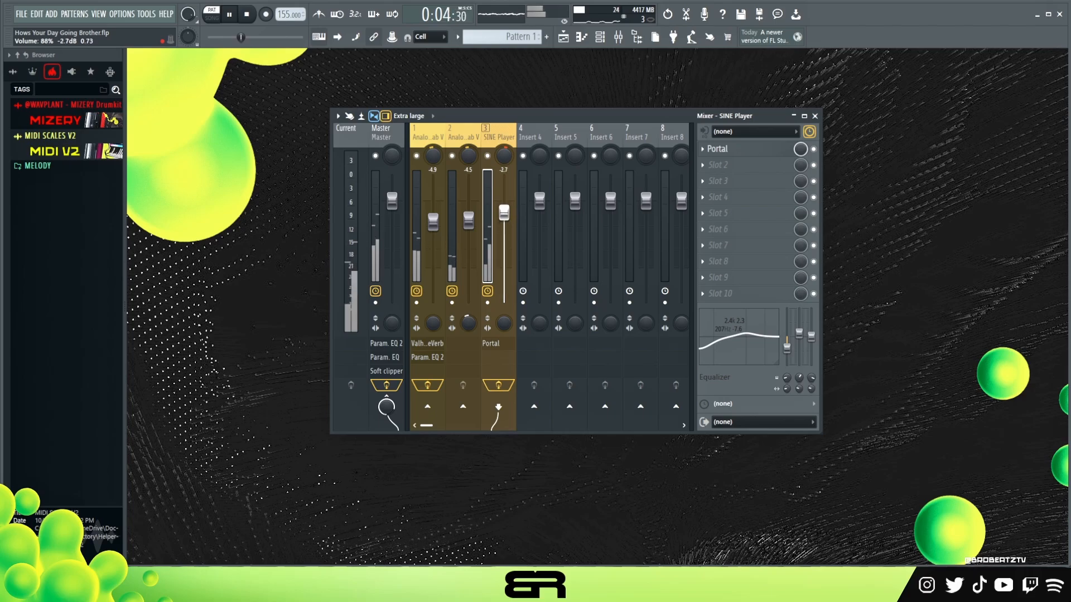
pyautogui.press('space')
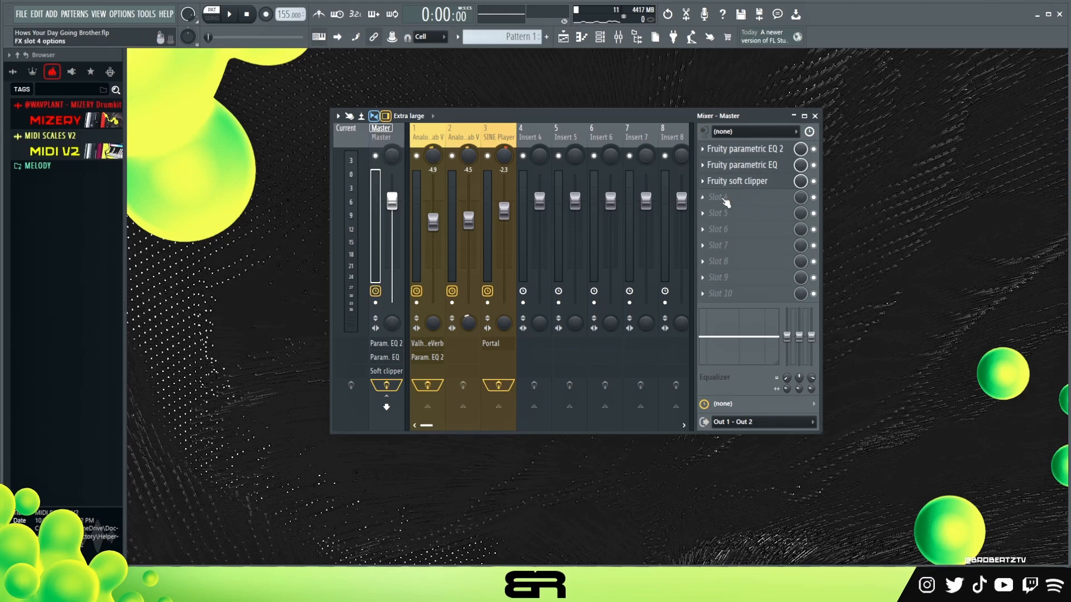
# - Examine the Master track's Fruity parametric EQ 2, Fruity parametric EQ and Fruity soft clipper settings
pyautogui.click(750, 150)
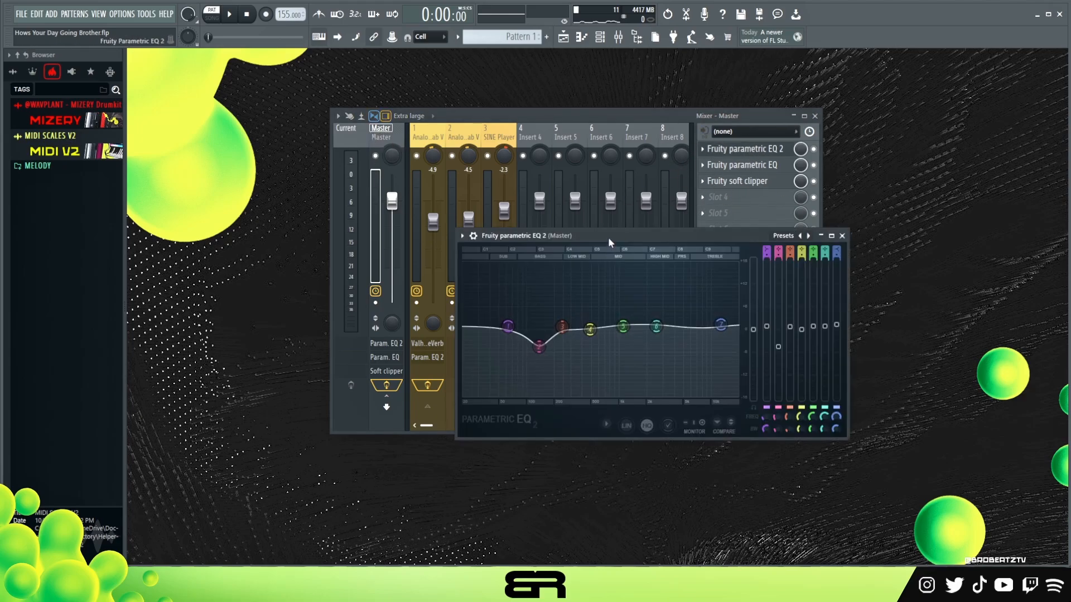
pyautogui.moveTo(610, 241); pyautogui.dragTo(548, 151)
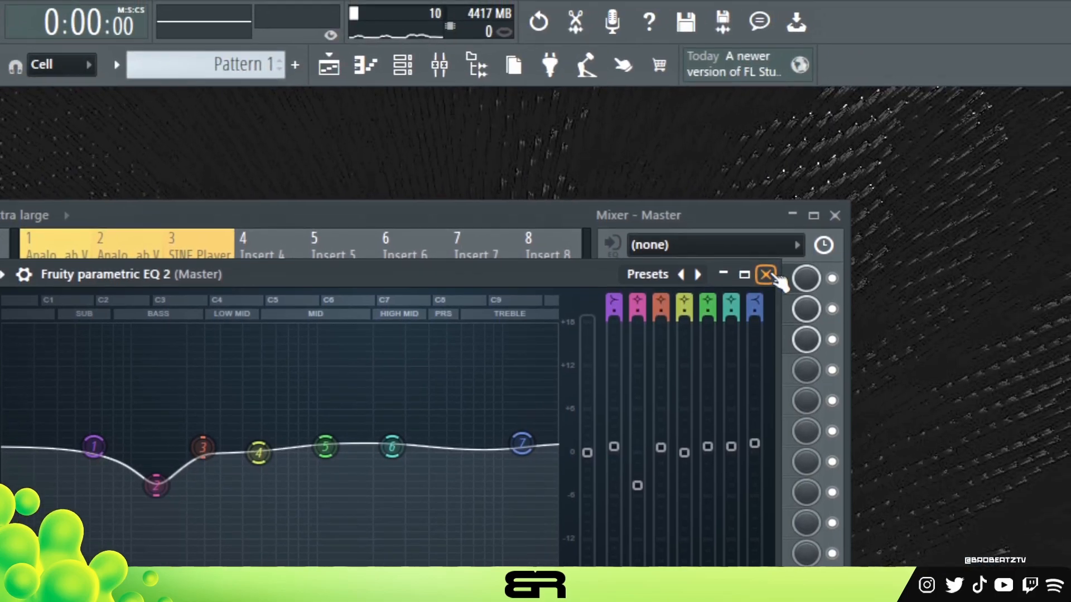
pyautogui.click(988, 73)
pyautogui.click(932, 108)
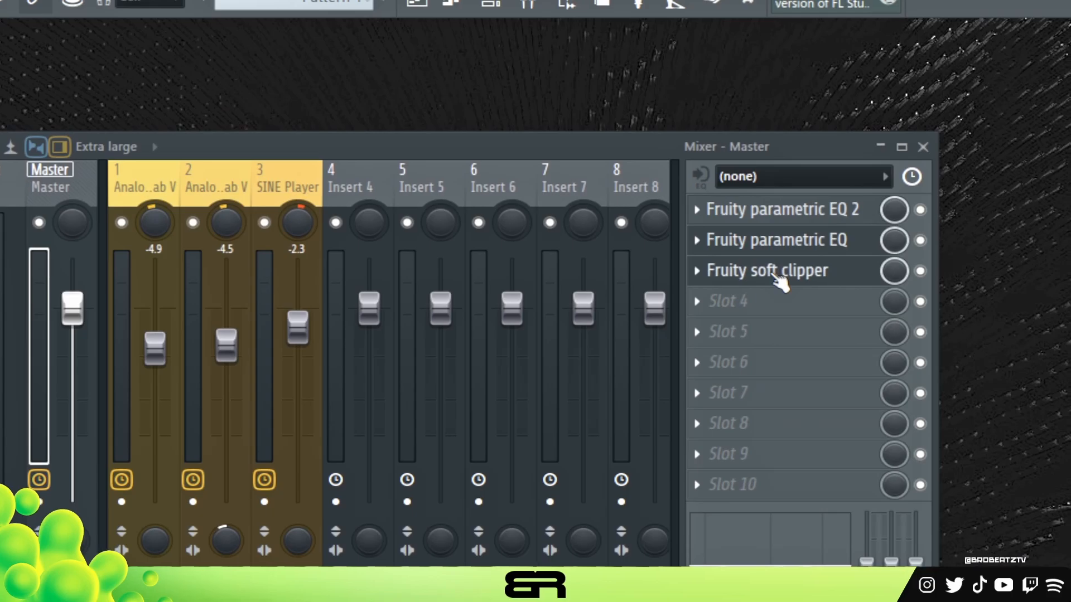
pyautogui.click(774, 273)
pyautogui.moveTo(175, 231); pyautogui.dragTo(768, 283)
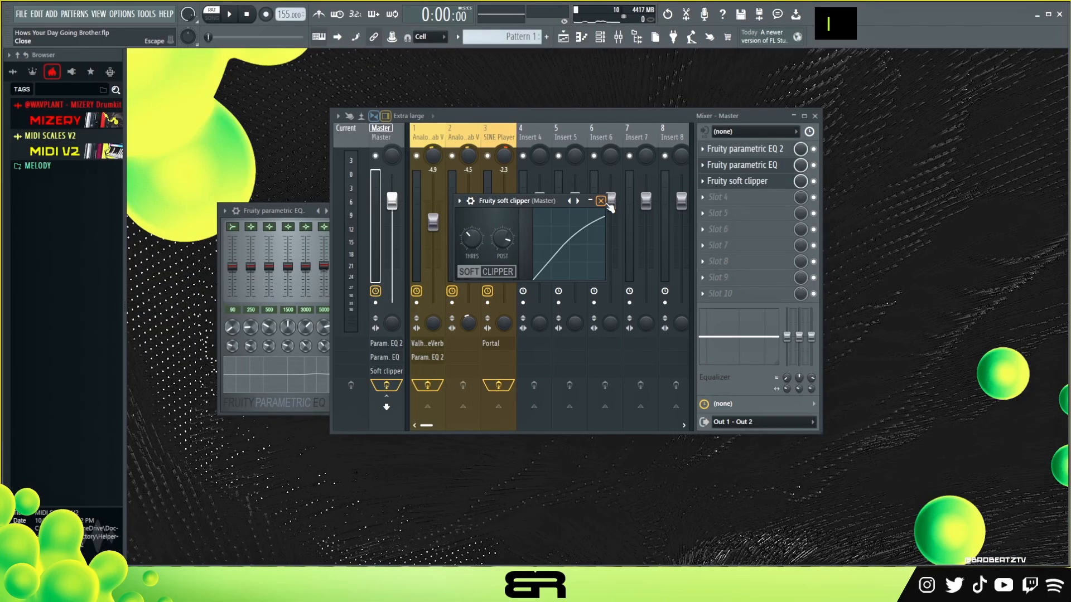
pyautogui.click(600, 201)
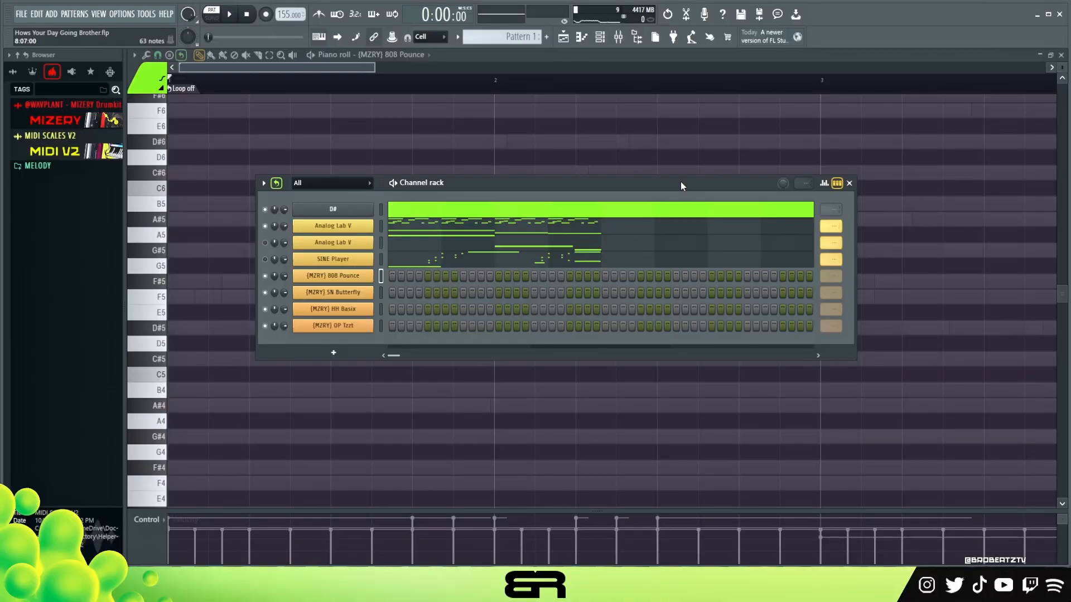
# - Copy the long bass notes D#4, B3 and A#3 from the first Analog Lab V channel's piano roll
pyautogui.click(485, 236)
pyautogui.scroll(-3, 485, 246)
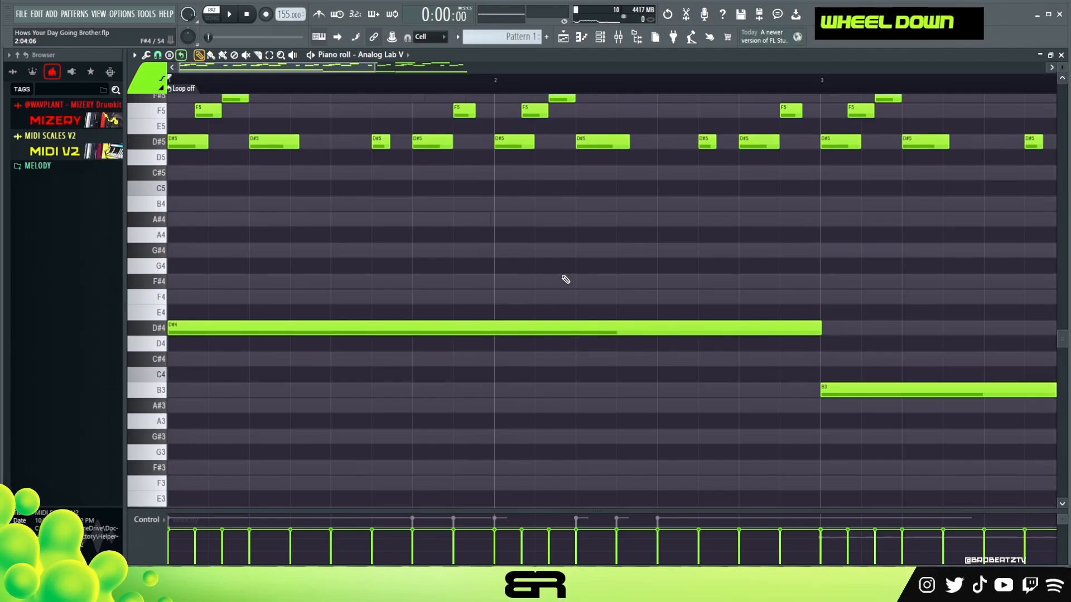
pyautogui.moveTo(373, 66); pyautogui.dragTo(546, 66)
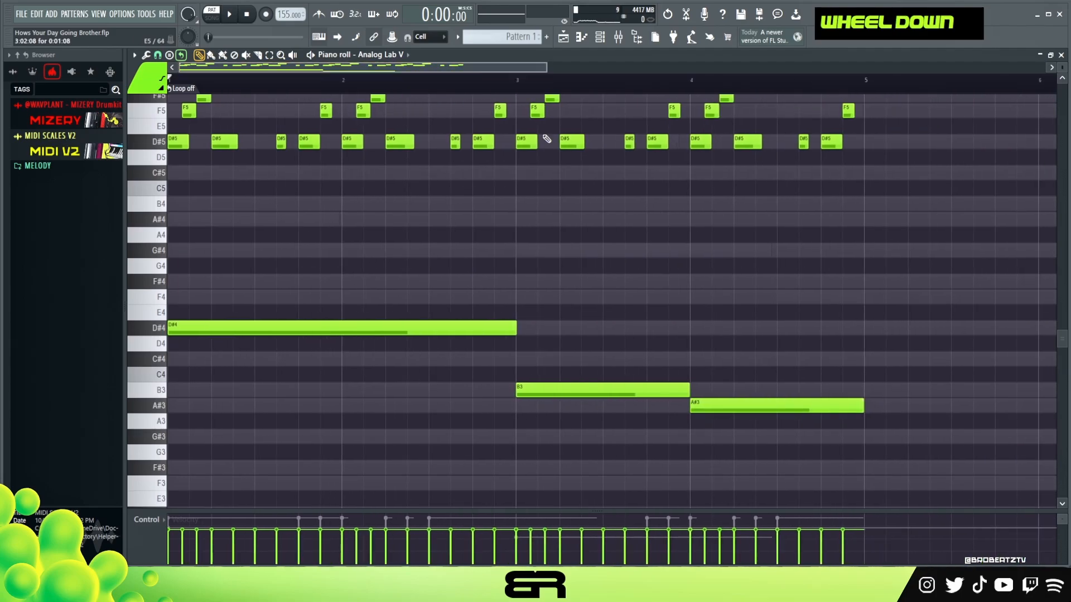
pyautogui.moveTo(295, 272); pyautogui.dragTo(811, 480)
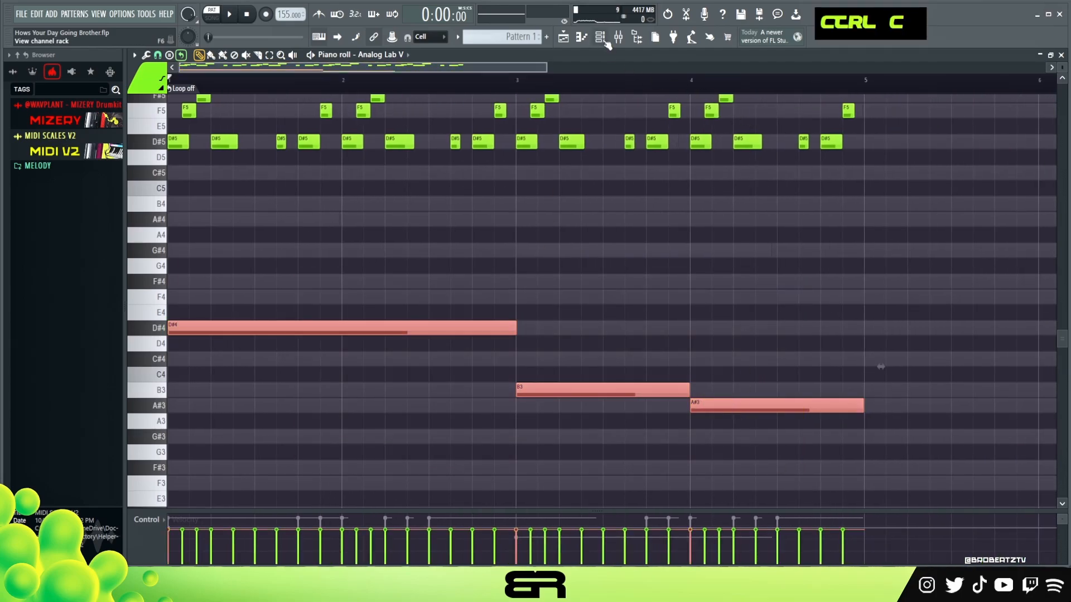
# - Paste the copied bass notes into the (MZRY) 808 Pounce piano roll and shorten each to two steps
pyautogui.click(607, 42)
pyautogui.rightClick(371, 296)
pyautogui.click(430, 277)
pyautogui.hotkey('ctrl', 'v')
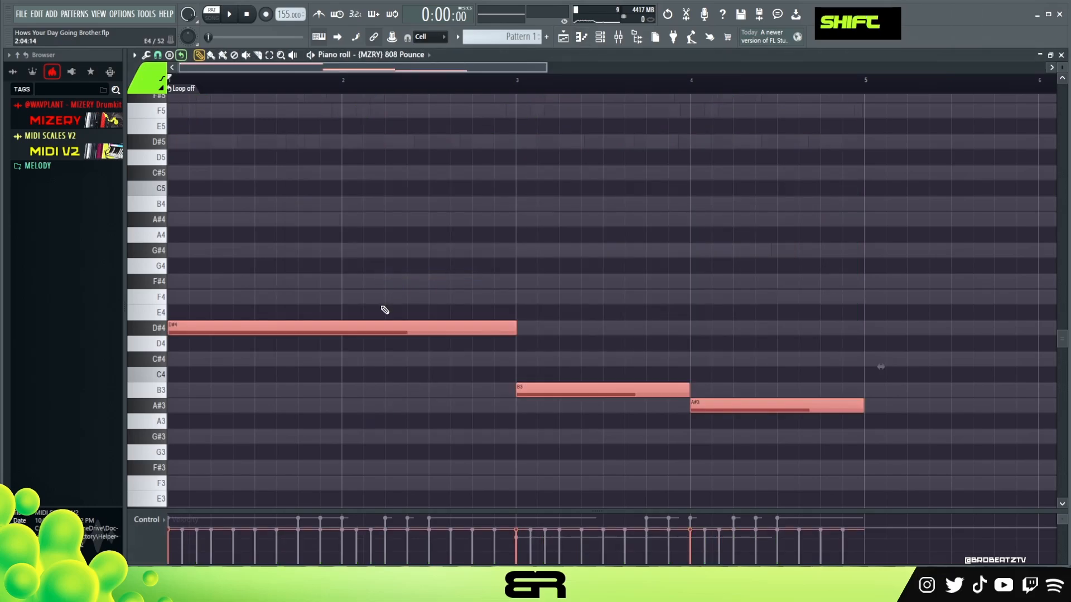
pyautogui.hotkey('shift', 'd')
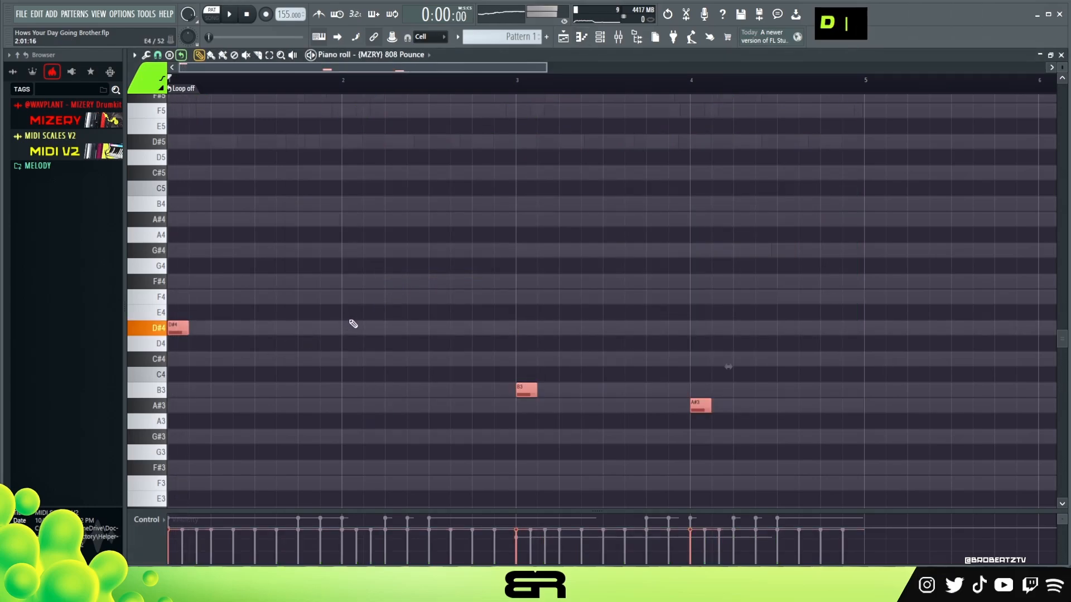
# - Raise the 808 notes' velocity and transpose them to D#5, B5 and A#5
pyautogui.keyDown('alt'); pyautogui.scroll(12, 355, 324); pyautogui.keyUp('alt')
pyautogui.scroll(3, 391, 333)
pyautogui.moveTo(415, 304); pyautogui.dragTo(713, 428)
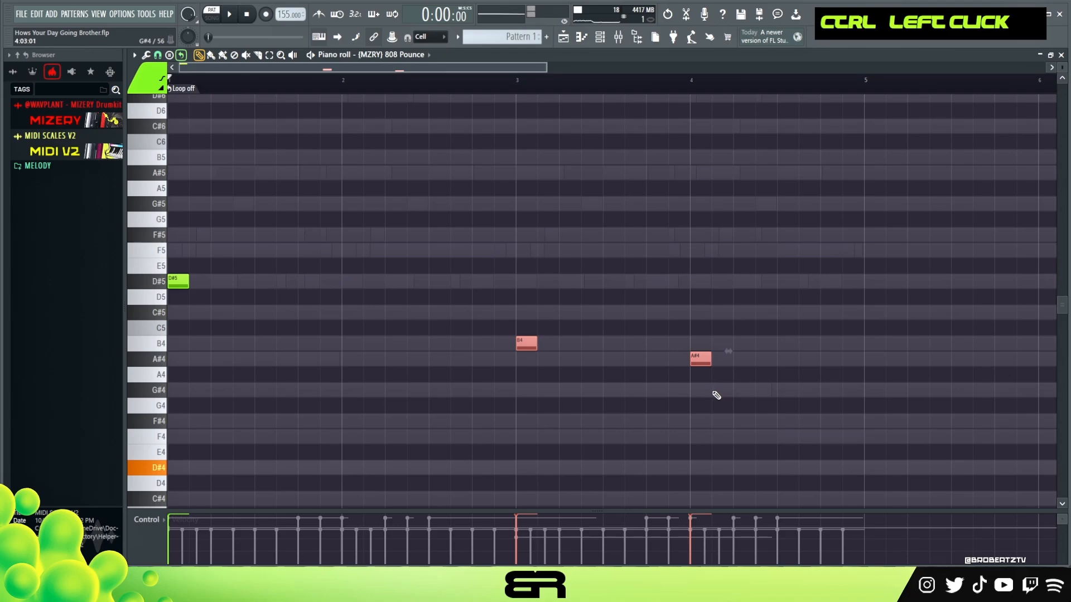
pyautogui.press('ctrl')
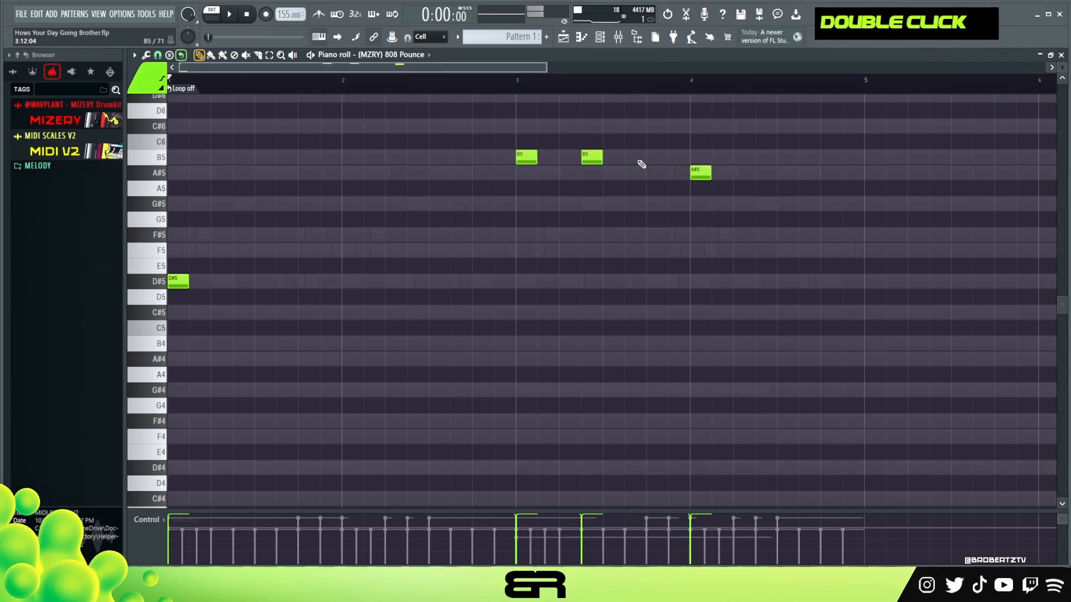
# - Build the 808 rhythm with three D#5 hits in bar 1, three B5 hits in bar 3 and A#5 at 4:05, and audition it
pyautogui.click(299, 287)
pyautogui.press('space')
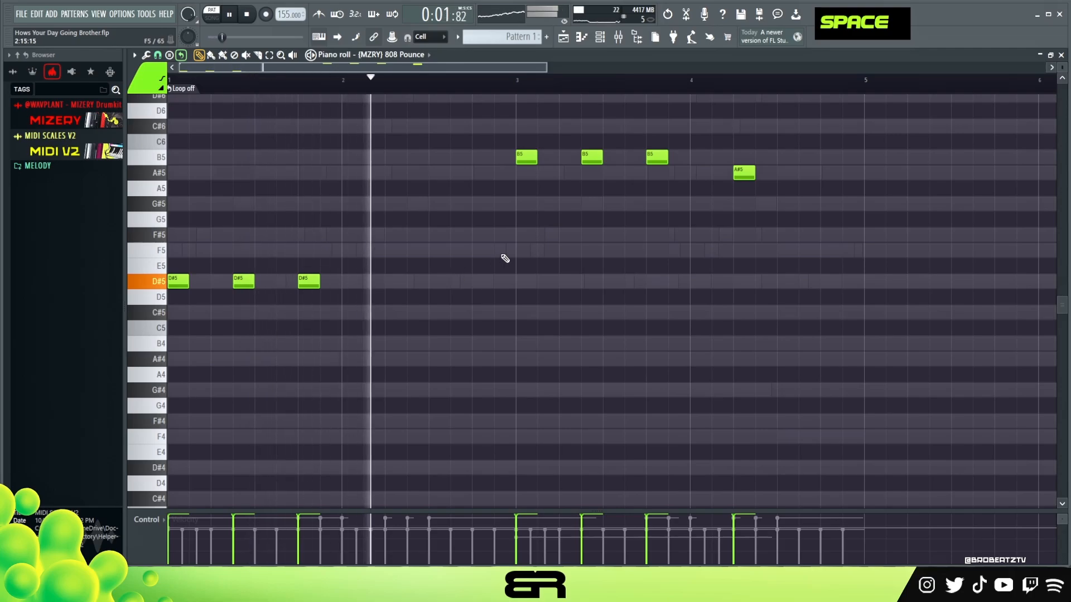
pyautogui.press('space')
# - Set the loop points of both Analog Lab V channels, SINE Player and 808 Pounce to Bar and play the pattern
pyautogui.click(600, 37)
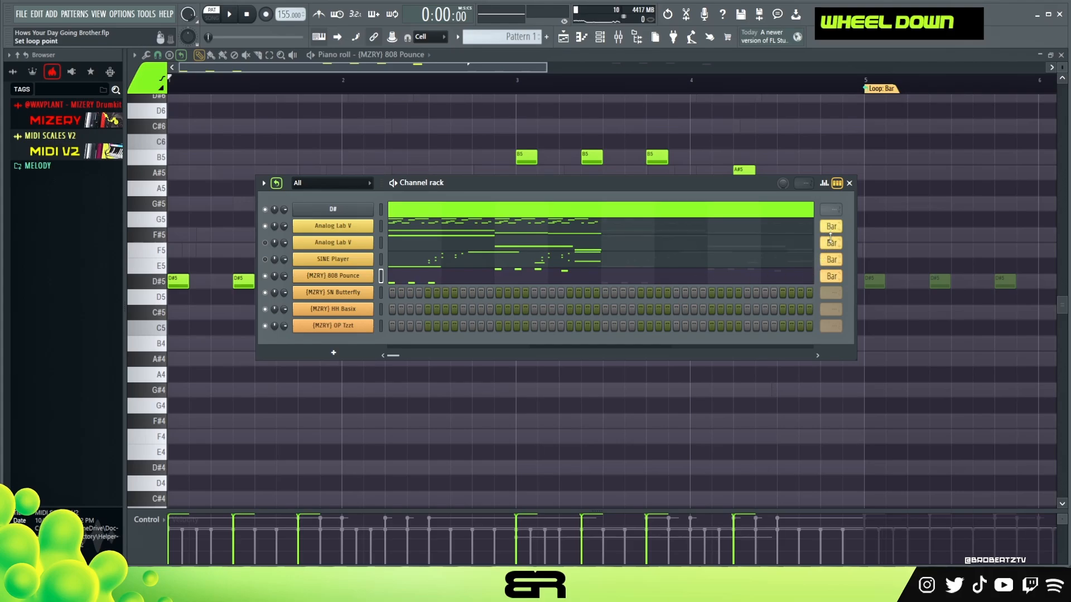
pyautogui.press('space')
pyautogui.press('space')
pyautogui.press('space')
# - Place (MZRY) SN Butterfly snare hits on steps 9 and 25, set its loop point to Bar, and audition the groove
pyautogui.click(605, 292)
pyautogui.click(747, 292)
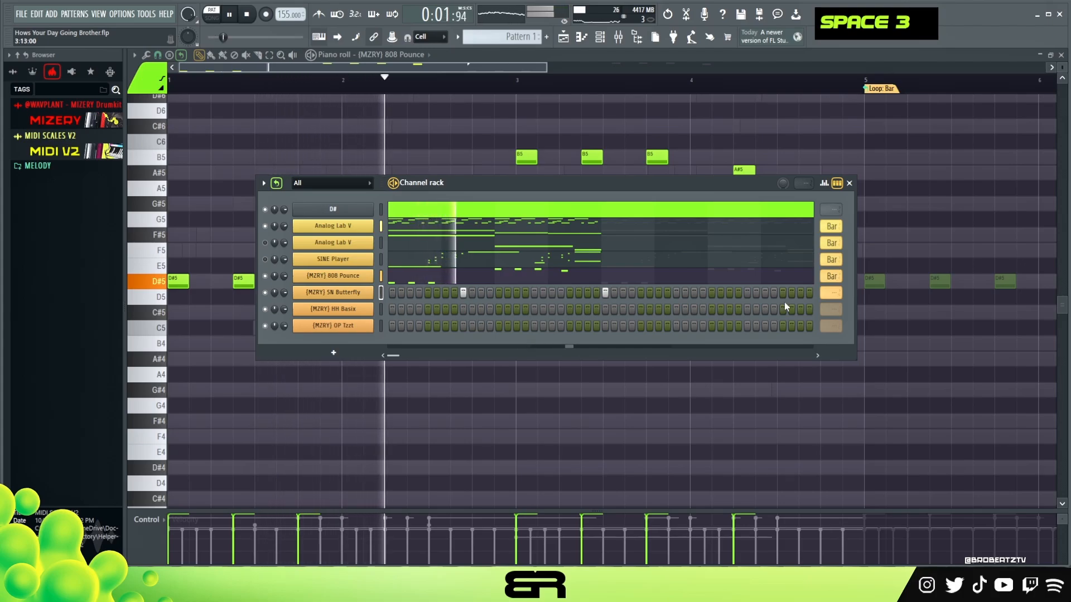
pyautogui.scroll(-1, 829, 293)
pyautogui.press('space')
pyautogui.press('space')
pyautogui.press('space')
pyautogui.press('space')
pyautogui.press('space')
pyautogui.press('space')
# - Place (MZRY) OP Tzzt hits on steps 5 and 13, set its loop point to 64, and audition the pattern
pyautogui.click(498, 325)
pyautogui.scroll(-1, 836, 328)
pyautogui.press('space')
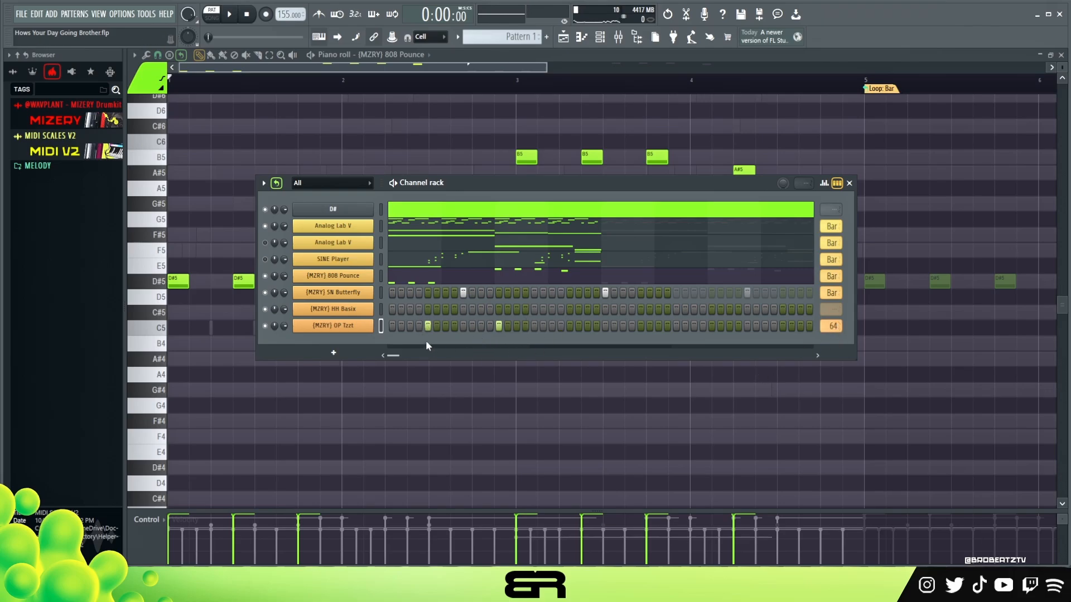
pyautogui.press('space')
# - Raise the velocity of the SN Butterfly snare notes in the piano roll and play the pattern back
pyautogui.rightClick(365, 292)
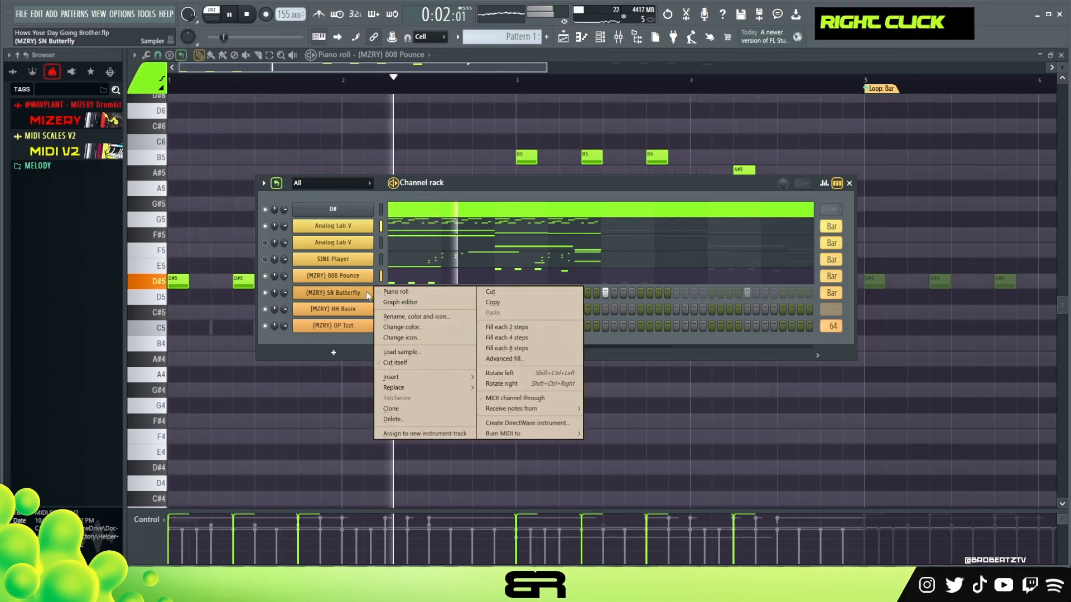
pyautogui.click(391, 291)
pyautogui.keyDown('alt'); pyautogui.scroll(4, 453, 296); pyautogui.keyUp('alt')
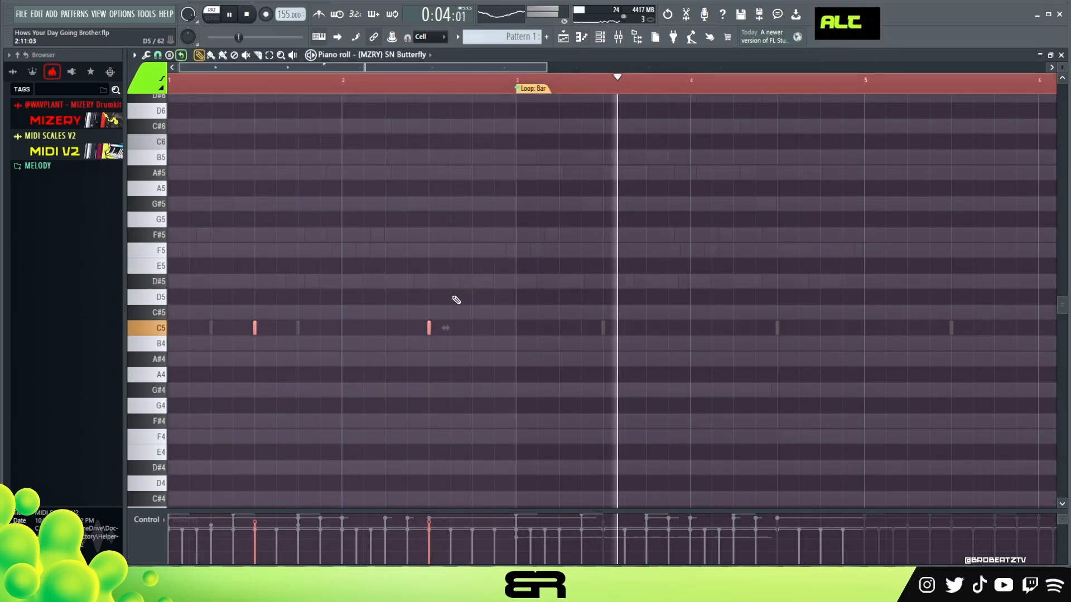
pyautogui.click(601, 38)
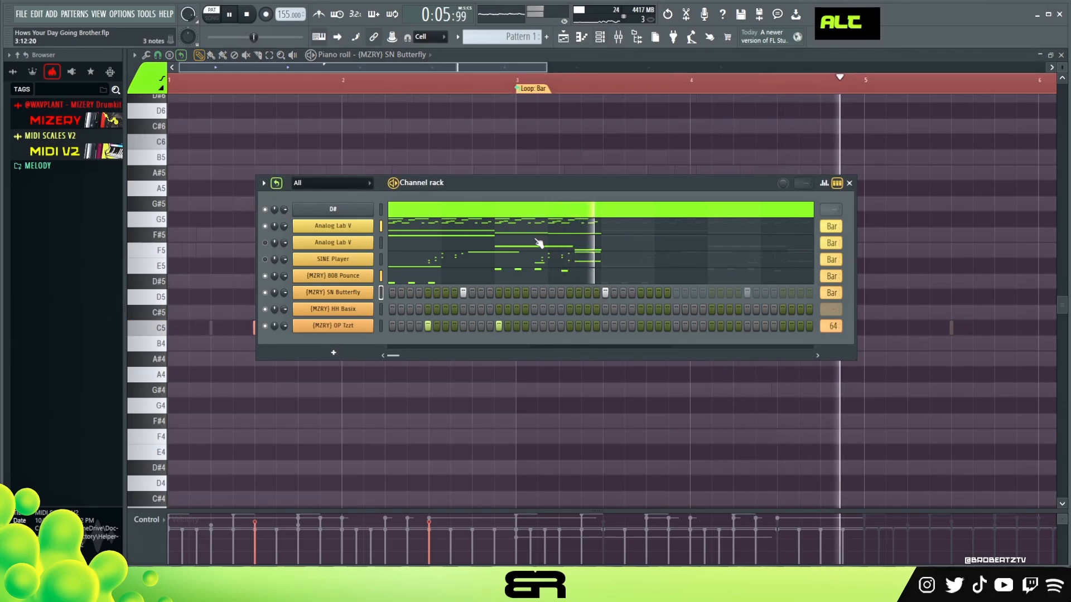
pyautogui.press('space')
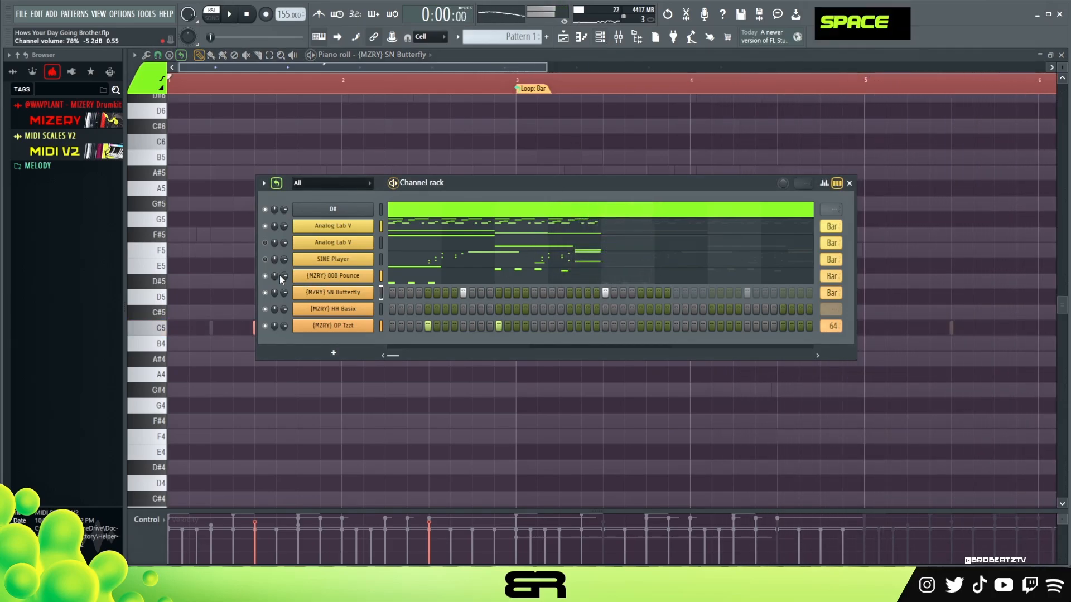
pyautogui.press('space')
pyautogui.press('space')
pyautogui.press('space')
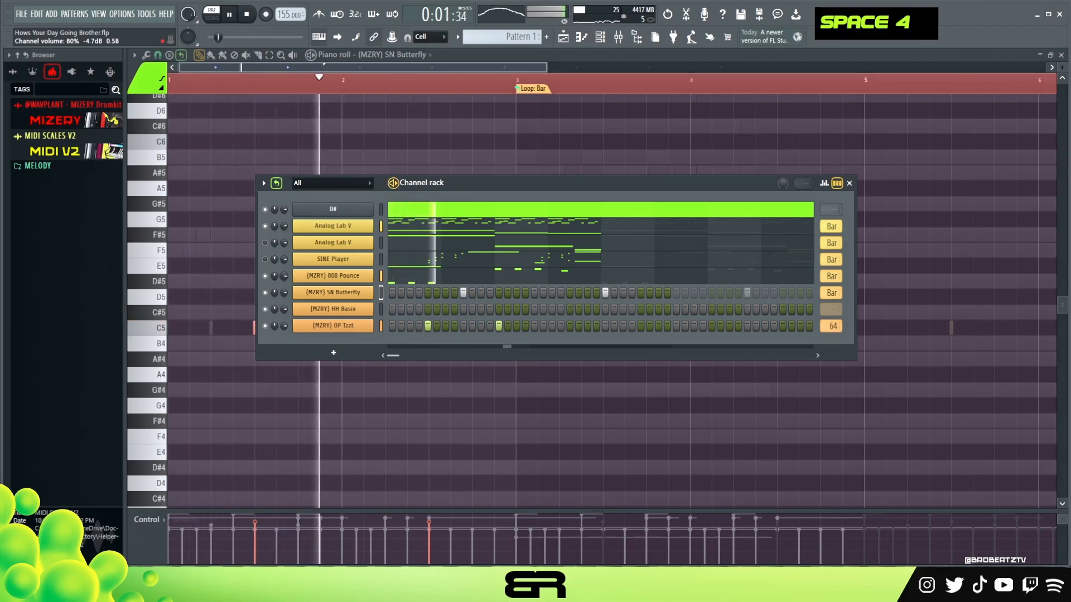
# - Place a short C5 note at the start of bar 1 in the (MZRY) HH Basix piano roll and audition it
pyautogui.rightClick(366, 313)
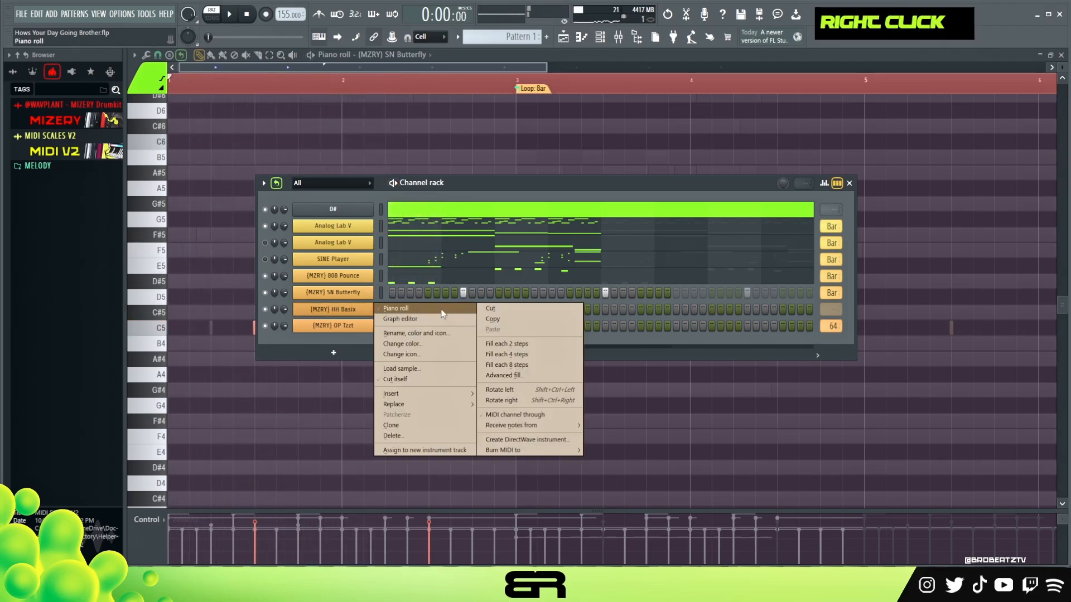
pyautogui.click(395, 309)
pyautogui.doubleClick(240, 89)
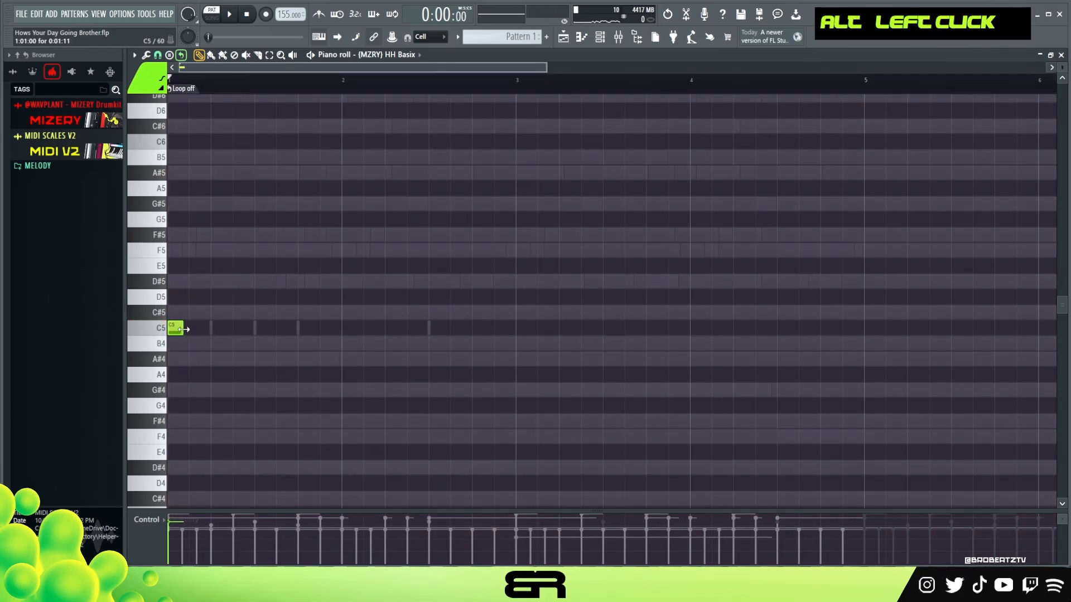
pyautogui.press('space')
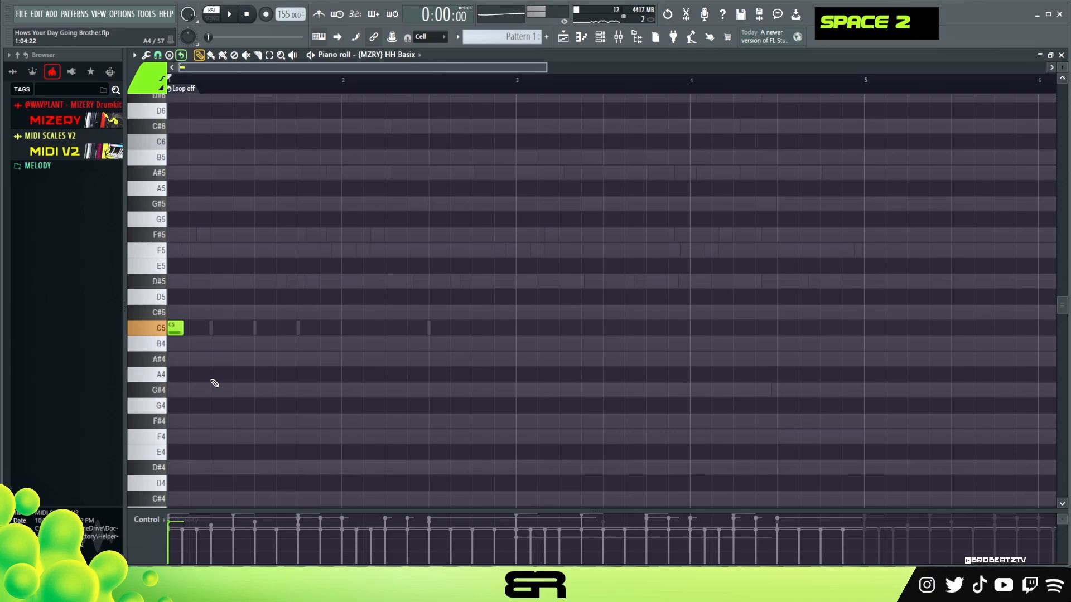
# - Add hi-hat notes A#4 at 1:05 and C5 at 1:07 and 1:09, lowering the 1:07 note's velocity to 61%
pyautogui.click(237, 329)
pyautogui.click(280, 328)
pyautogui.click(263, 328)
pyautogui.press('space')
pyautogui.press('space')
pyautogui.rightClick(283, 328)
pyautogui.press('space')
pyautogui.press('space')
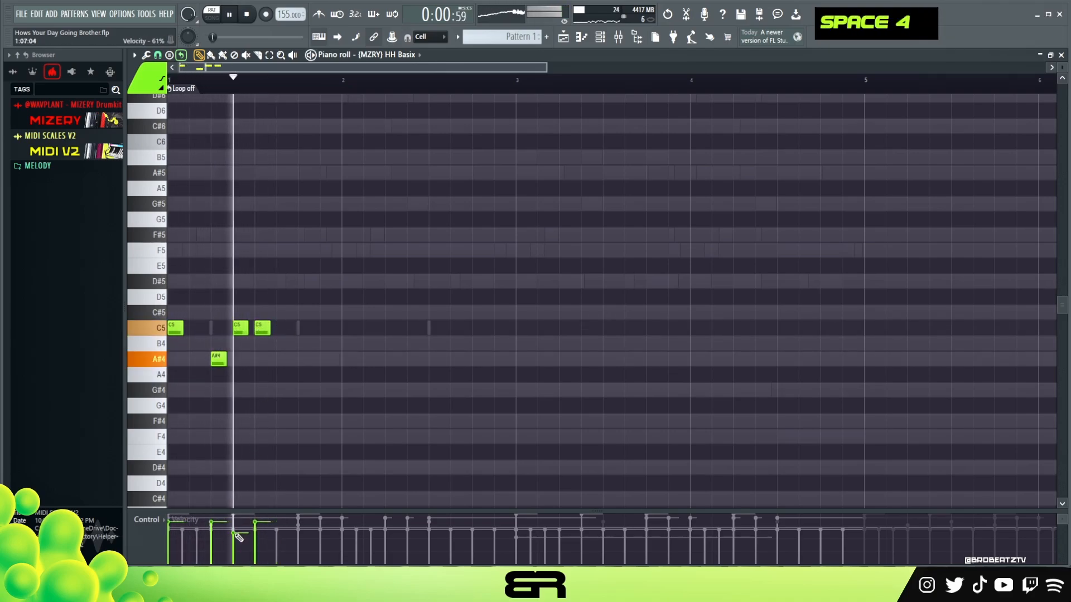
pyautogui.press('space')
pyautogui.press('space')
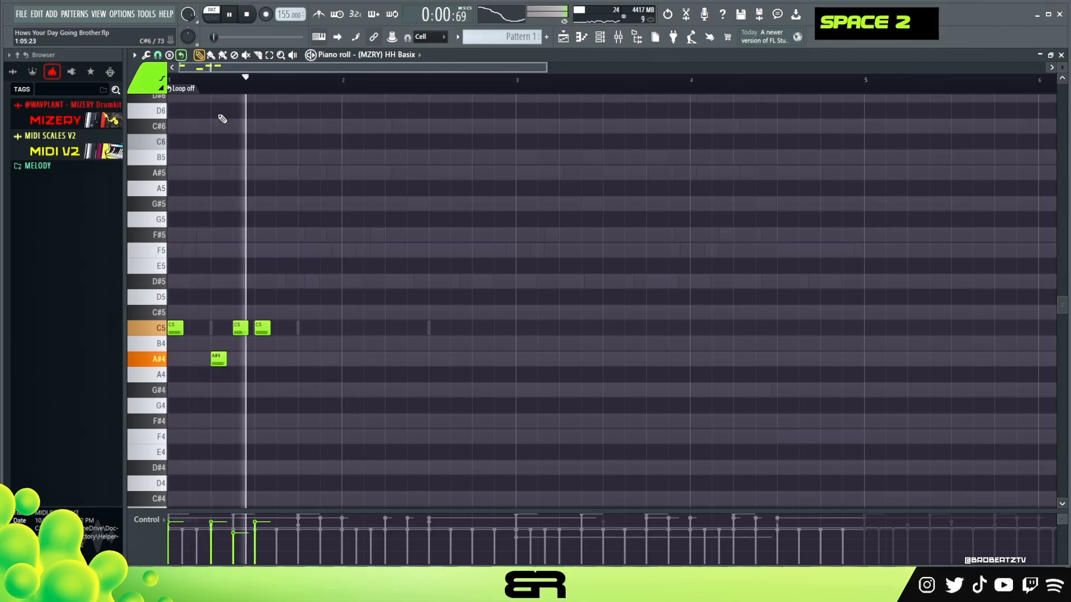
# - Switch to a finer snap and draw a triplet hi-hat roll from 1:13, three A#4 and three C5 notes, with varied velocities
pyautogui.click(158, 55)
pyautogui.click(170, 175)
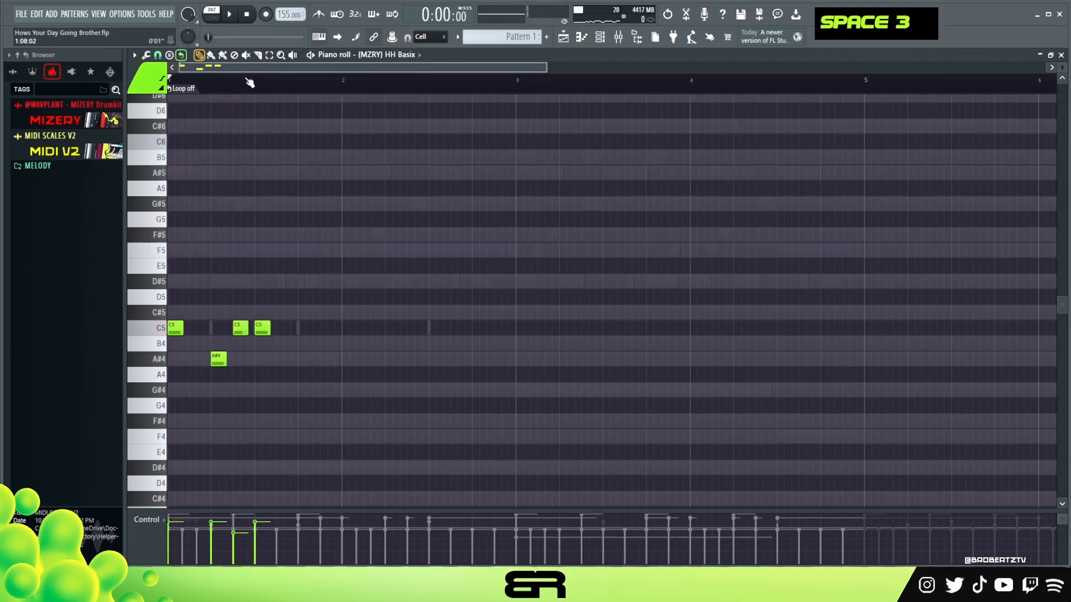
pyautogui.scroll(2, 250, 83)
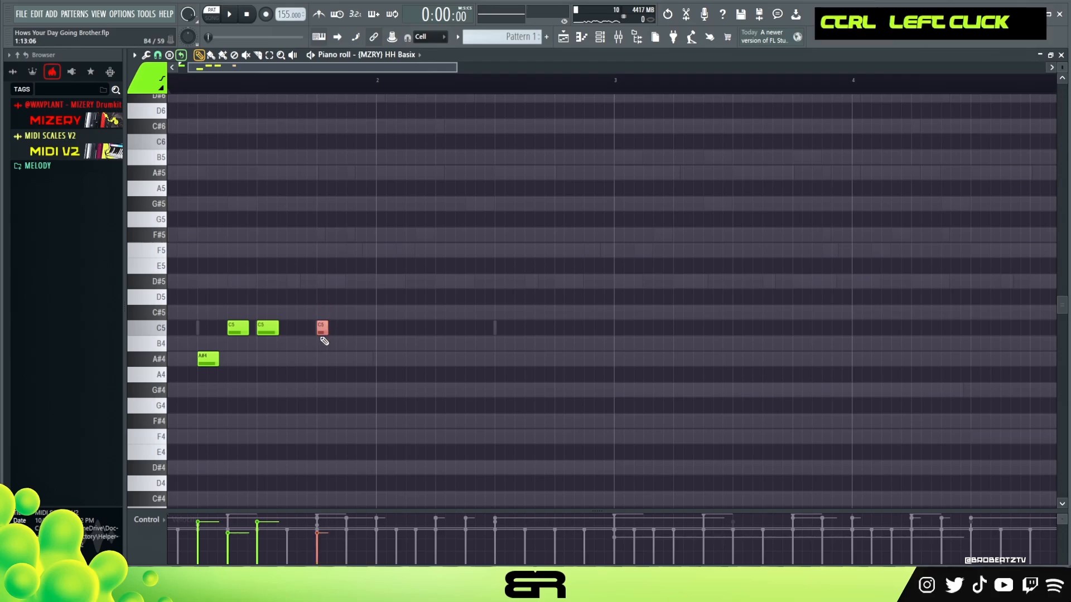
pyautogui.rightClick(329, 338)
pyautogui.keyDown('ctrl'); pyautogui.moveTo(353, 315); pyautogui.dragTo(319, 339); pyautogui.keyUp('ctrl')
pyautogui.moveTo(330, 329); pyautogui.dragTo(331, 359)
pyautogui.hotkey('ctrl', 'd')
pyautogui.click(349, 329)
pyautogui.moveTo(317, 545); pyautogui.dragTo(336, 542)
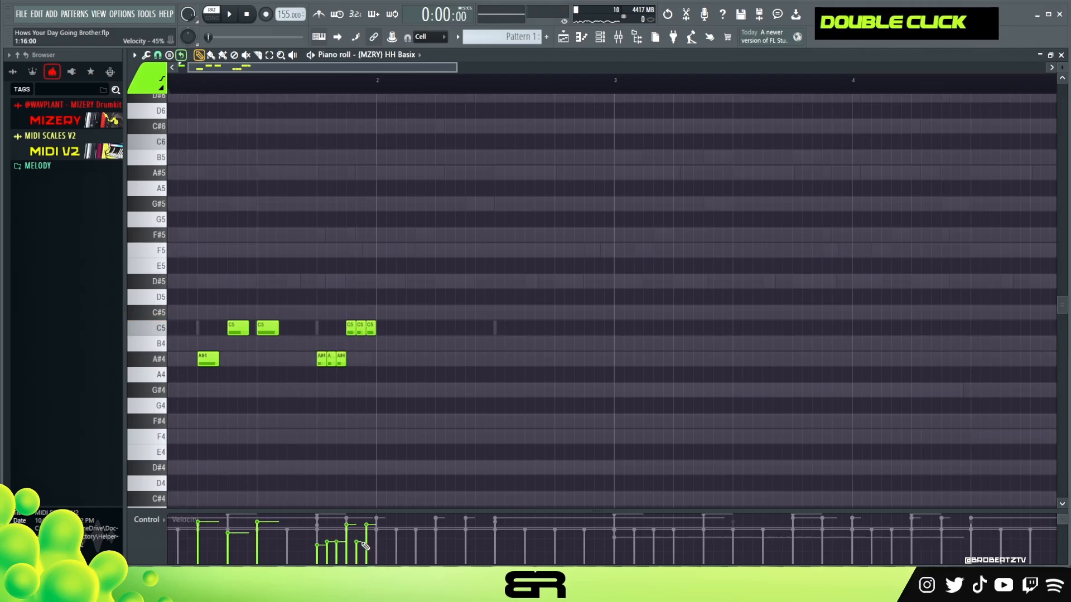
# - Copy the four-note C5 hi-hat roll to 2:03 in bar 2 and play it back
pyautogui.keyDown('ctrl'); pyautogui.moveTo(391, 319); pyautogui.dragTo(349, 337); pyautogui.keyUp('ctrl')
pyautogui.keyDown('shift'); pyautogui.moveTo(381, 329); pyautogui.dragTo(441, 329); pyautogui.keyUp('shift')
pyautogui.press('space')
pyautogui.press('space')
# - Place a G#4 hi-hat at 2:05, move the 1:05 note down to G#4, lower their velocity, and audition the pattern
pyautogui.click(440, 392)
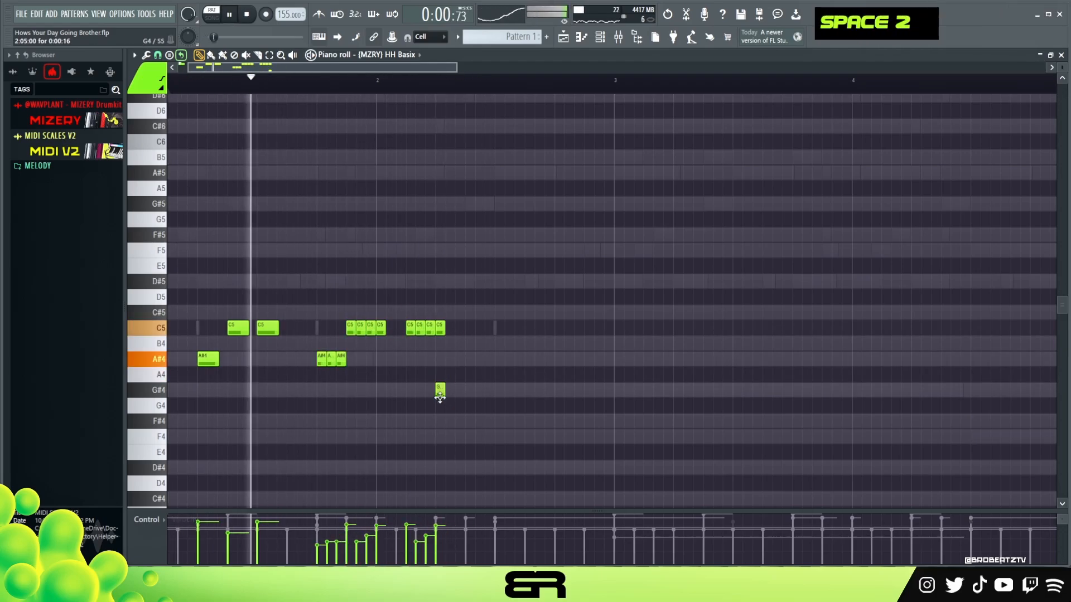
pyautogui.moveTo(208, 360); pyautogui.dragTo(207, 391)
pyautogui.click(440, 392)
pyautogui.keyDown('ctrl'); pyautogui.moveTo(483, 405); pyautogui.dragTo(193, 388); pyautogui.keyUp('ctrl')
pyautogui.keyDown('alt'); pyautogui.scroll(-3, 446, 395); pyautogui.keyUp('alt')
pyautogui.hotkey('ctrl', 'd')
pyautogui.press('space')
pyautogui.press('space')
# - Add a C5 hi-hat at 2:07 and try an extra short hit further along bar 2, deleting it after playback
pyautogui.click(467, 329)
pyautogui.click(537, 333)
pyautogui.press('space')
pyautogui.press('space')
pyautogui.rightClick(536, 335)
pyautogui.press('space')
pyautogui.press('space')
# - Add short C5 hi-hats at 2:11, 2:12 and 2:15, lower the 2:11 note's velocity, and audition the bar
pyautogui.click(527, 329)
pyautogui.click(587, 330)
pyautogui.click(543, 330)
pyautogui.press('space')
pyautogui.press('space')
pyautogui.press('space')
pyautogui.press('space')
pyautogui.click(526, 551)
pyautogui.press('space')
pyautogui.press('space')
pyautogui.press('space')
# - Duplicate the whole two-bar hi-hat pattern into bars 3 and 4 and delete the short C5 note at 2:12
pyautogui.hotkey('ctrl', 'a')
pyautogui.keyDown('ctrl'); pyautogui.scroll(-3, 214, 358); pyautogui.keyUp('ctrl')
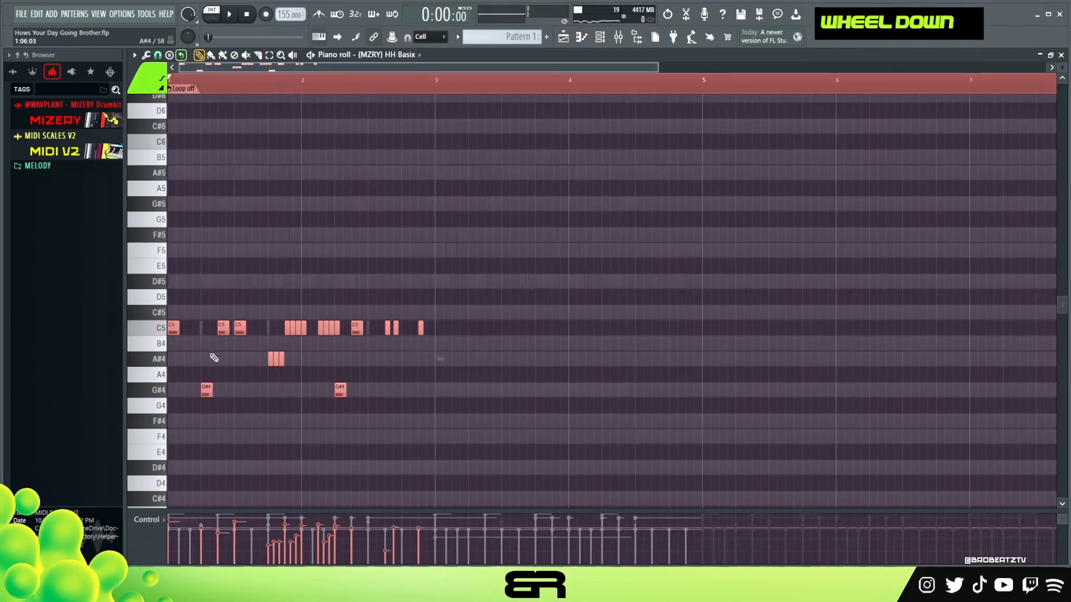
pyautogui.keyDown('shift'); pyautogui.moveTo(172, 329); pyautogui.dragTo(439, 330); pyautogui.keyUp('shift')
pyautogui.rightClick(411, 346)
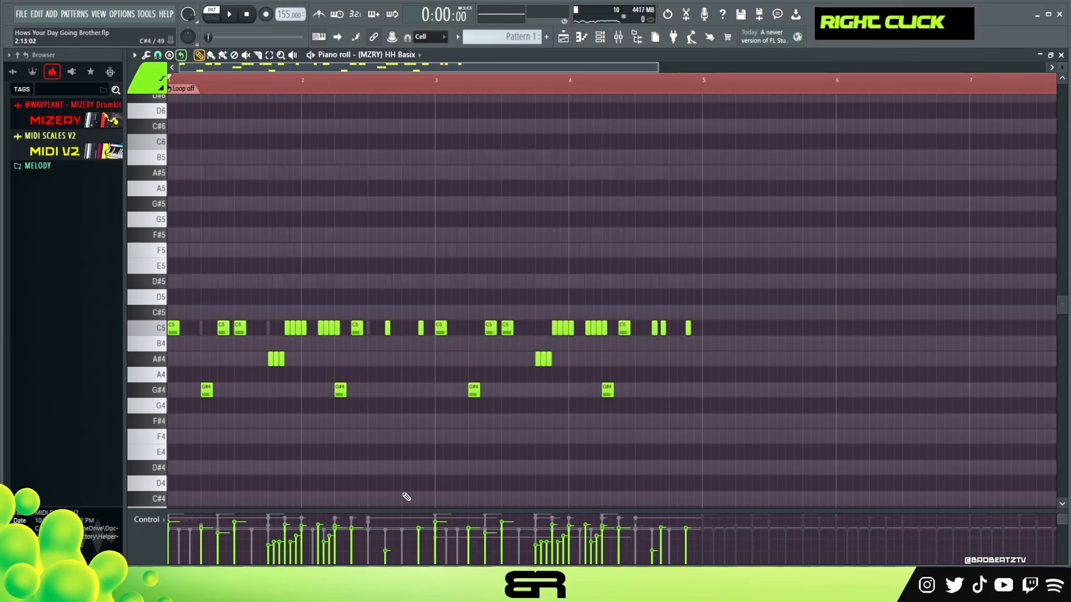
# - Play the four-bar hi-hat pattern, raise the 2:11 note's velocity, and clear the time selection
pyautogui.press('space')
pyautogui.rightClick(632, 385)
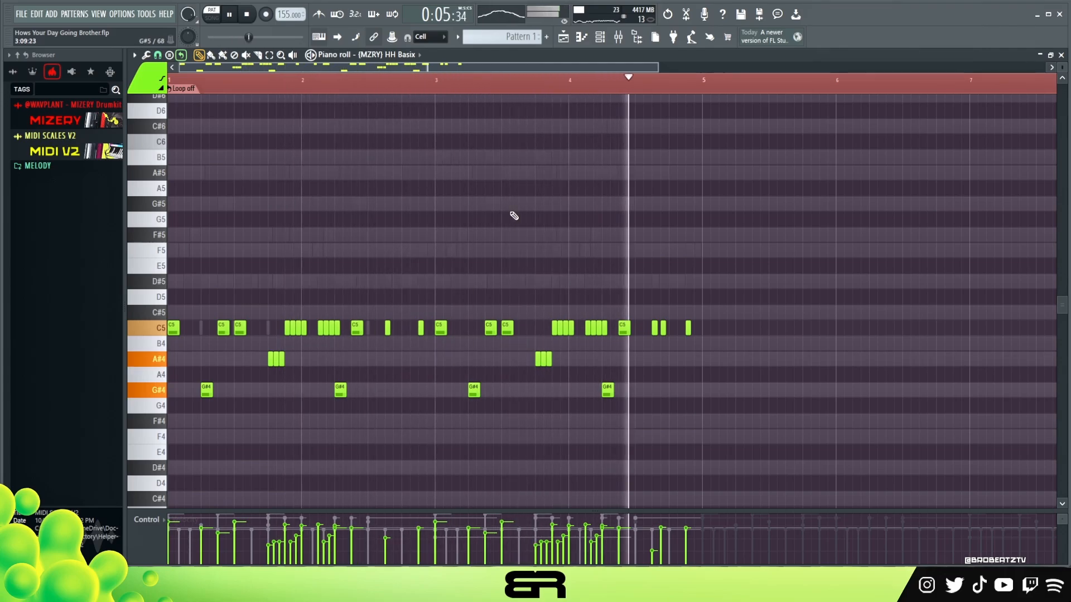
pyautogui.press('space')
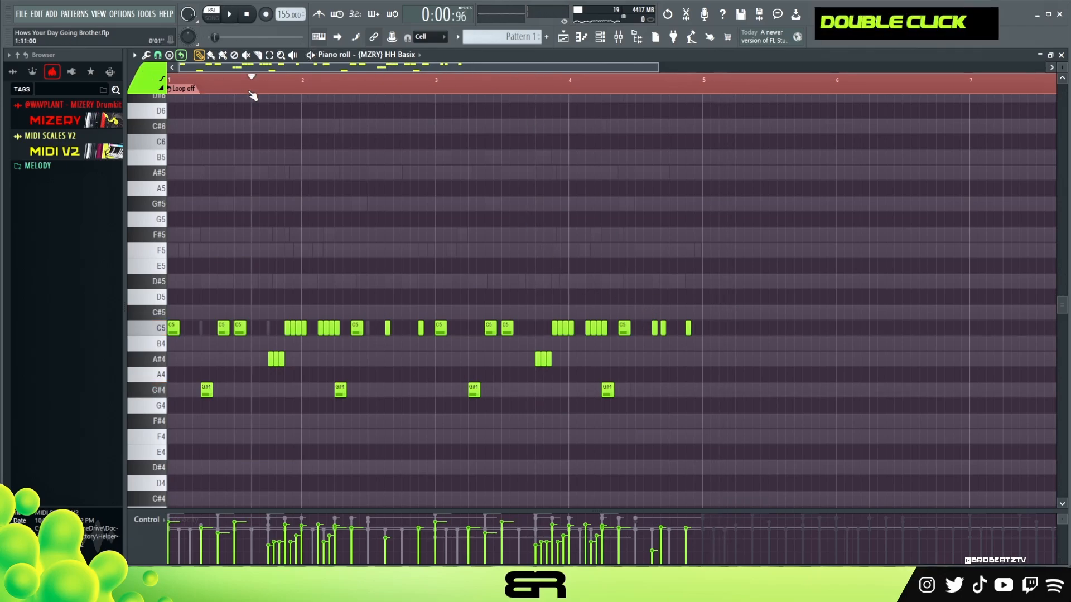
pyautogui.doubleClick(202, 93)
# - Unmute the second Analog Lab V and SINE Player channels and play the full beat
pyautogui.click(598, 44)
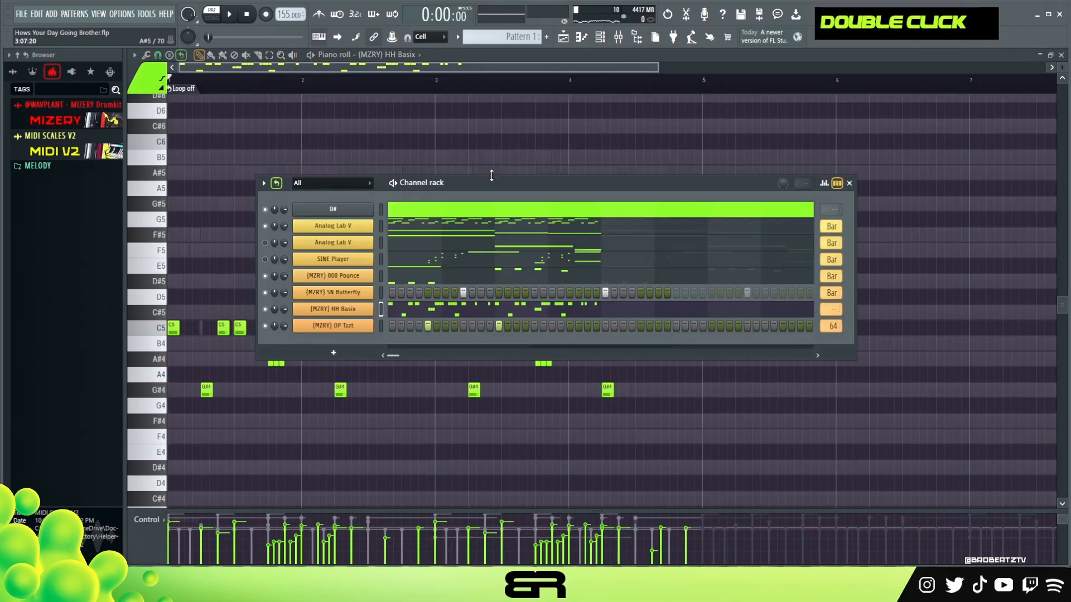
pyautogui.moveTo(487, 183); pyautogui.dragTo(454, 186)
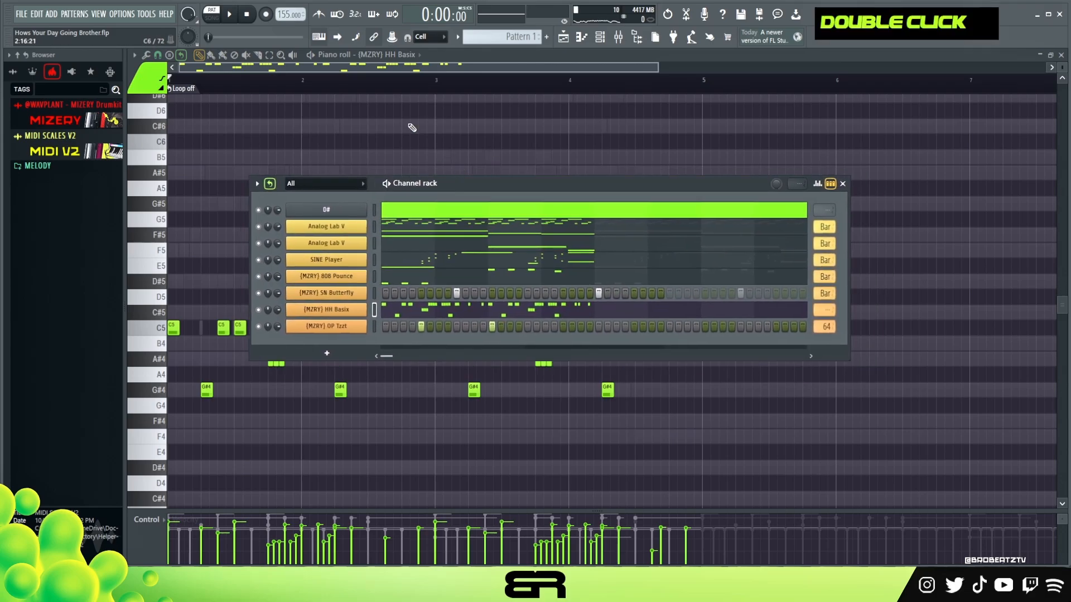
pyautogui.click(230, 15)
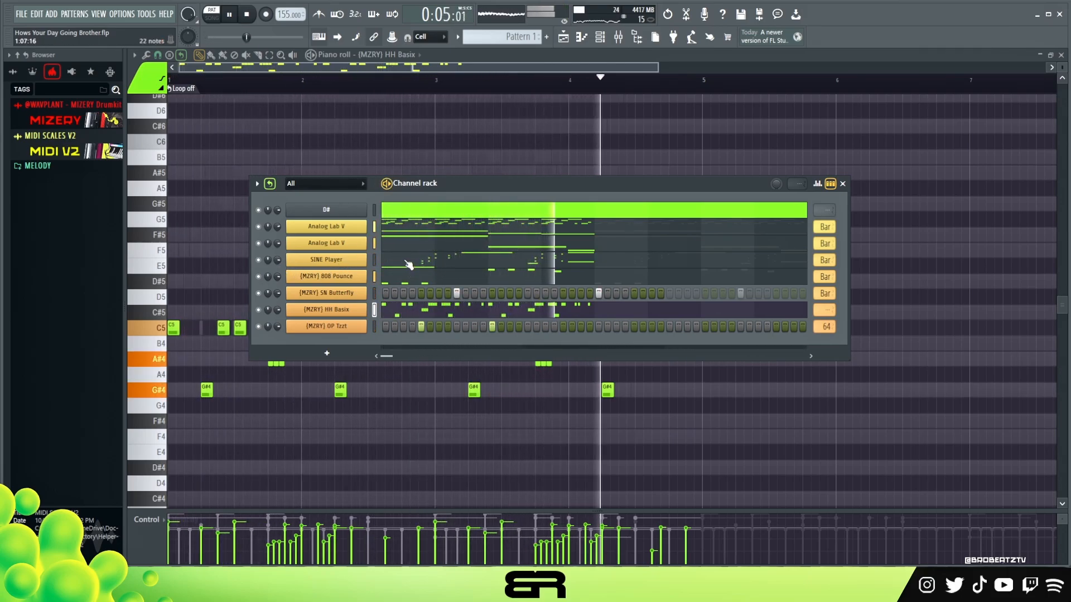
# - Raise the velocity of all SINE Player notes and set the HH Basix loop point to Bar
pyautogui.click(449, 263)
pyautogui.hotkey('ctrl', 'a')
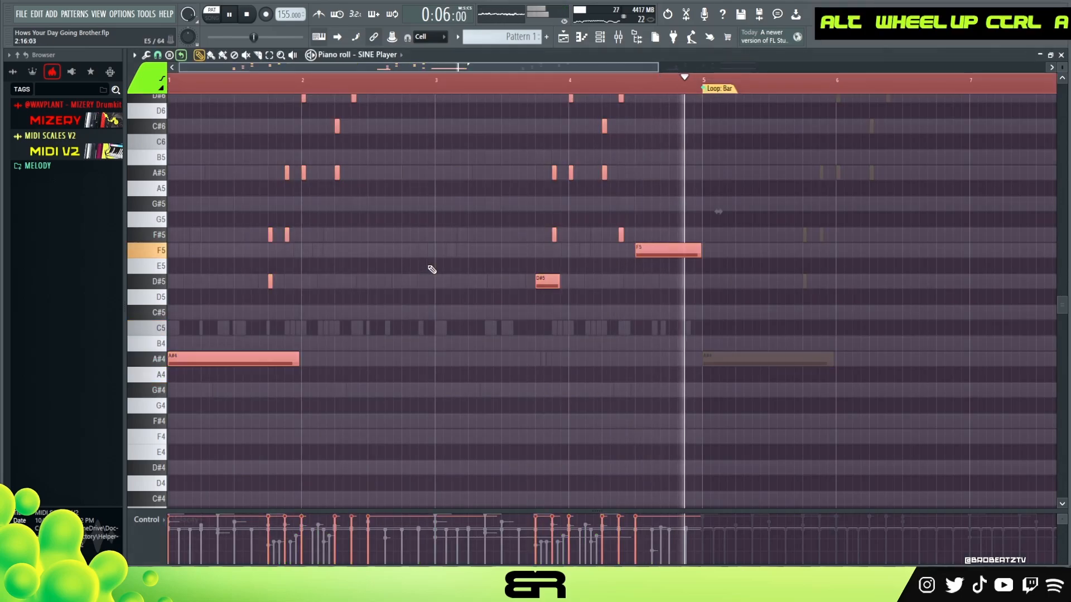
pyautogui.rightClick(437, 293)
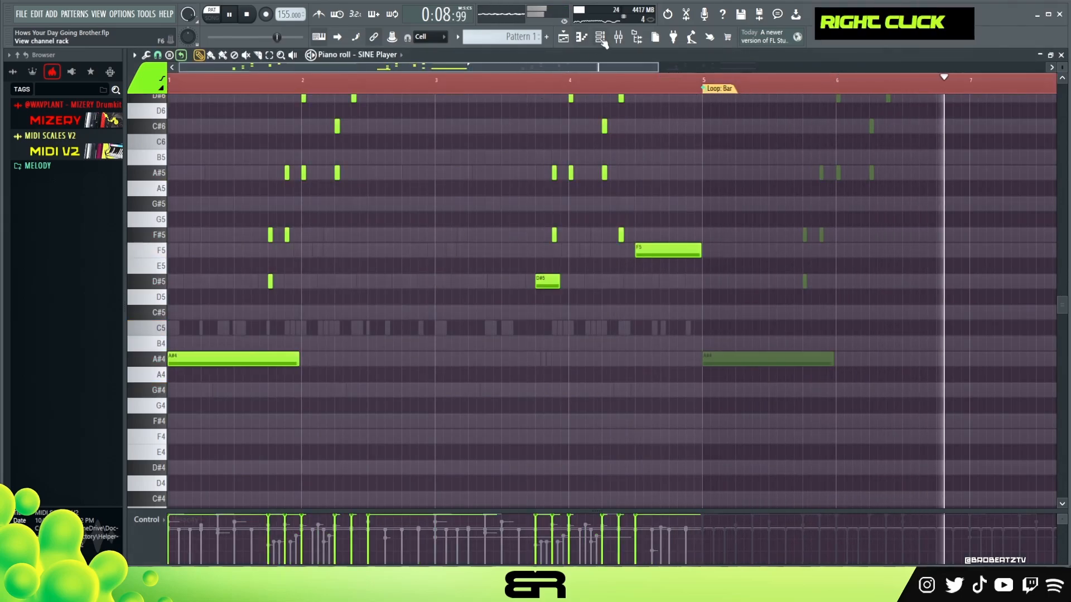
pyautogui.press('F6')
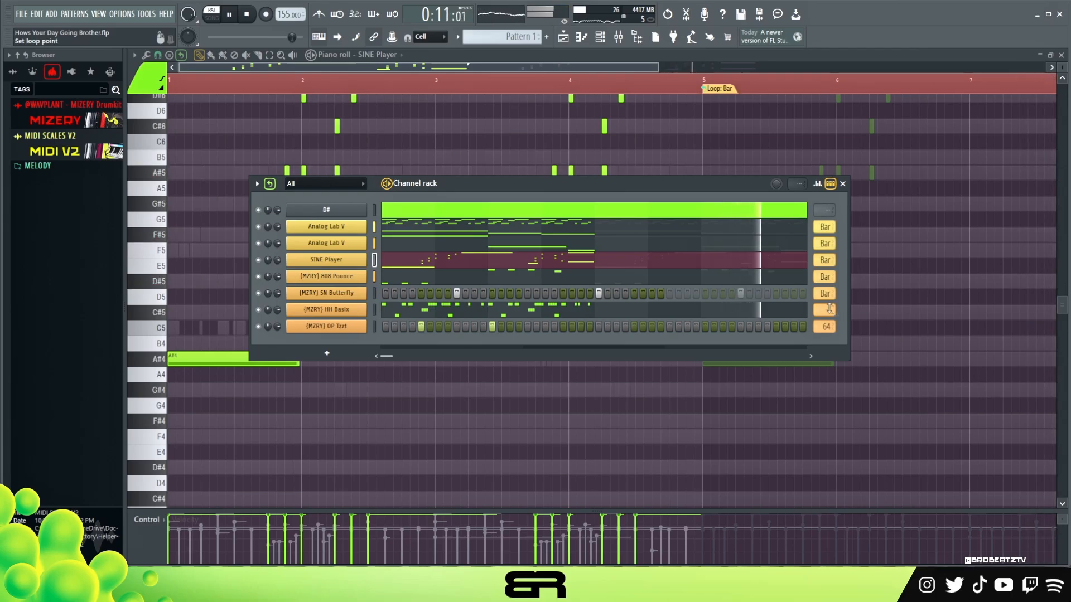
pyautogui.scroll(-1, 826, 309)
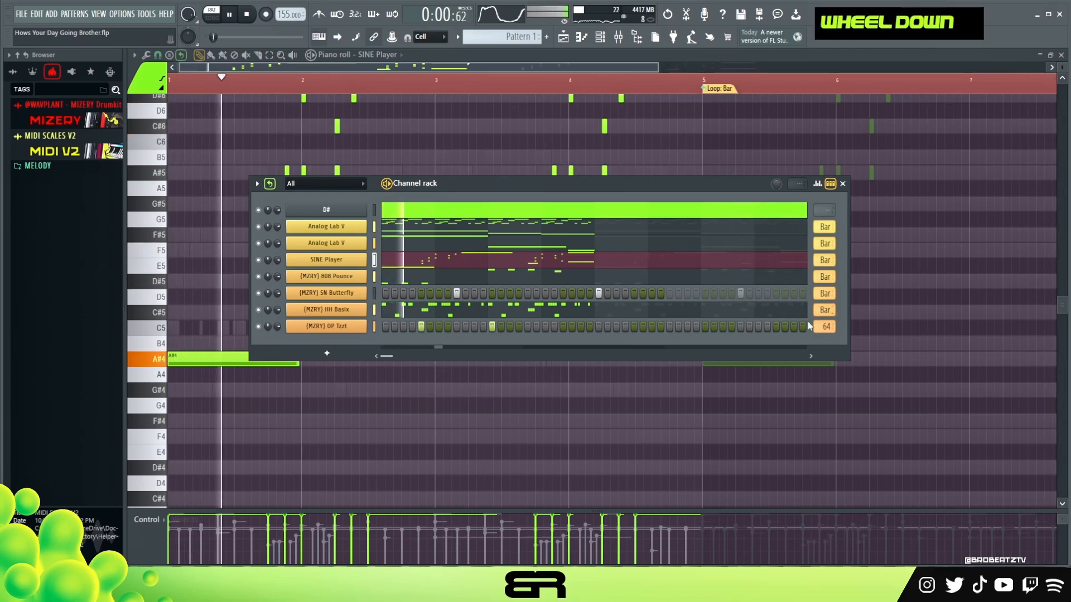